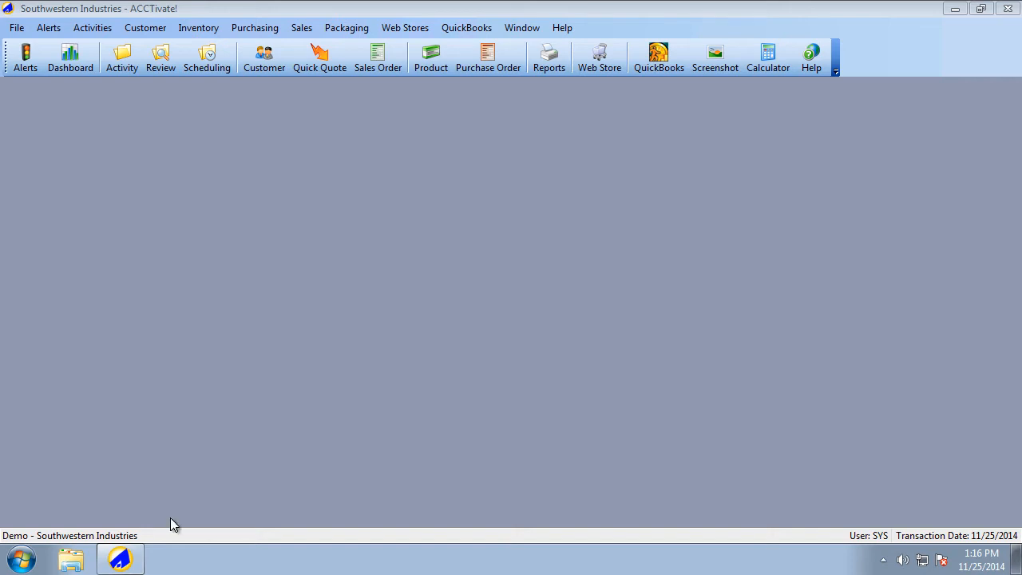
Step: Open the configuration manager and display the price codes for sales orders
click(16, 27)
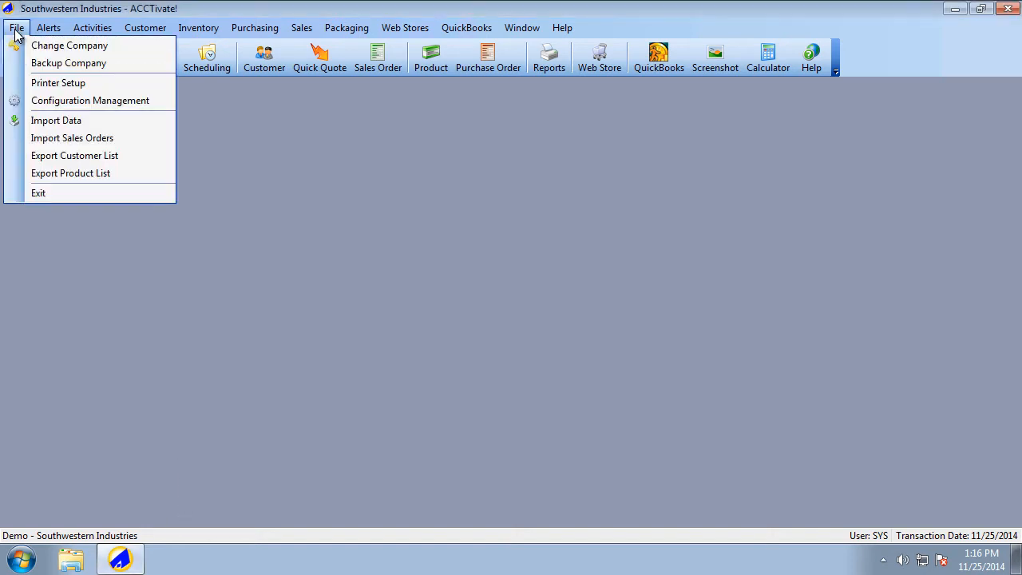
click(60, 100)
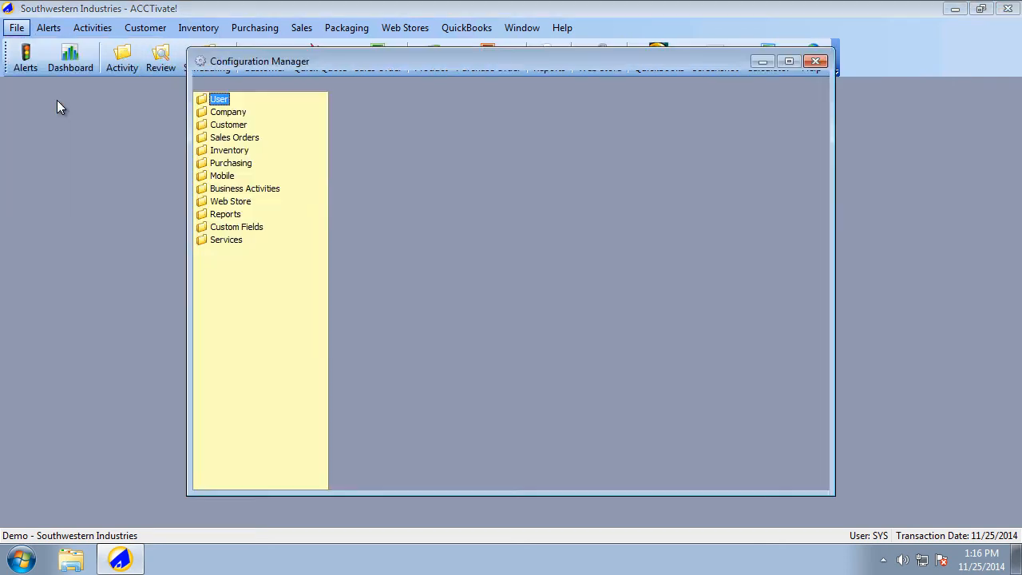
double_click(245, 138)
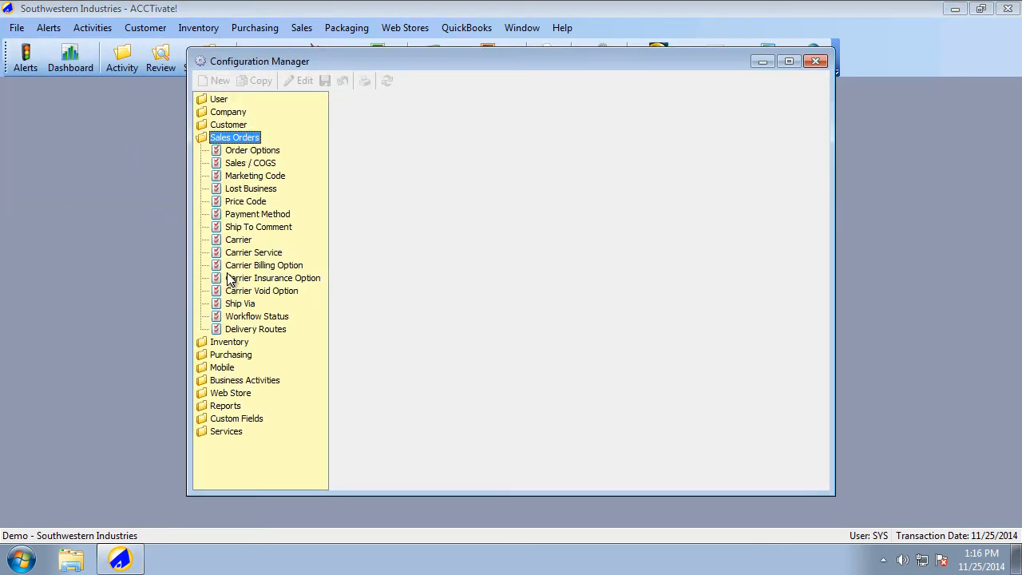
click(248, 203)
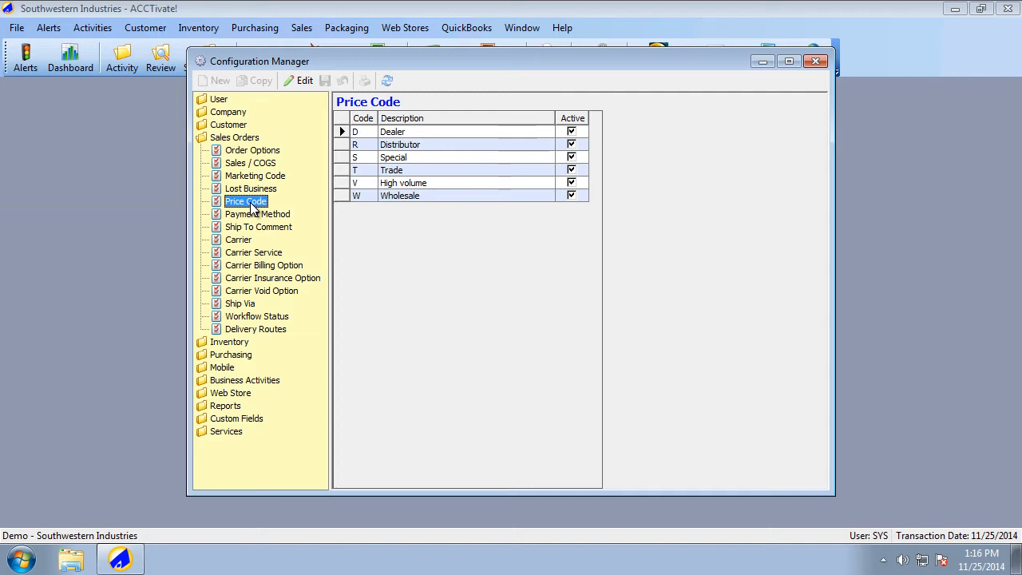
Step: Try adding an active price code PC with the description "Price Code"
click(308, 82)
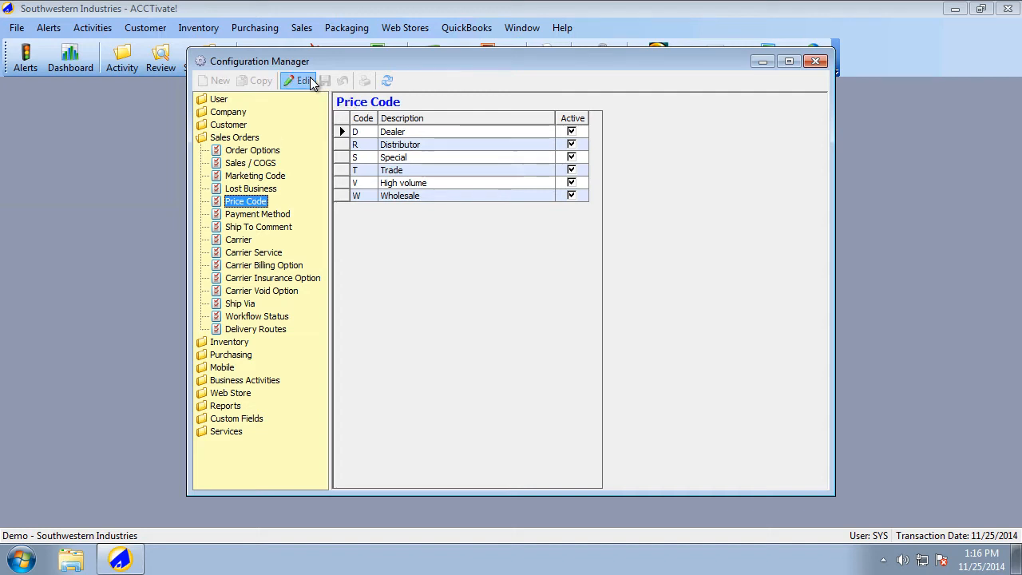
click(370, 208)
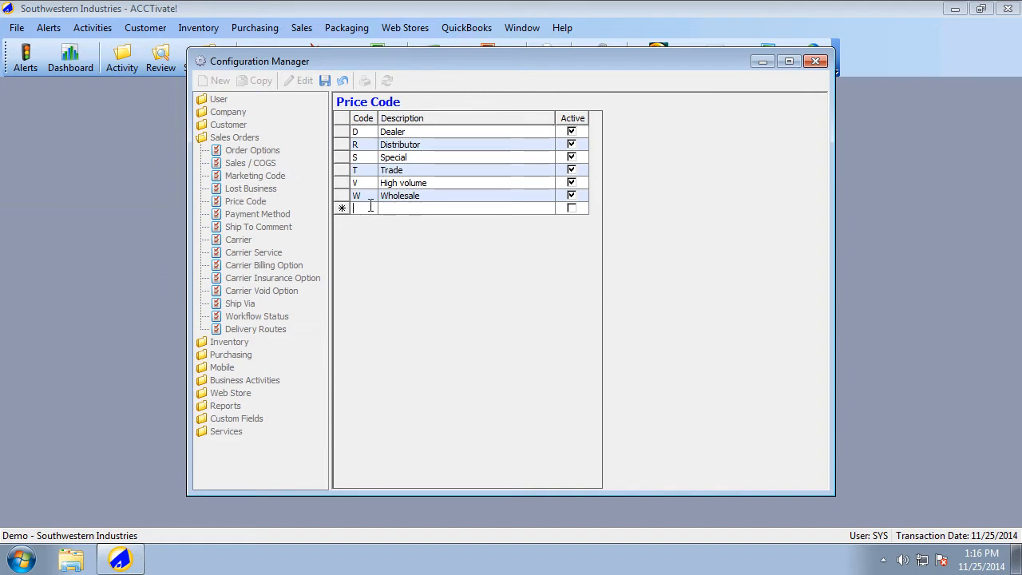
text(PC)
key(Tab)
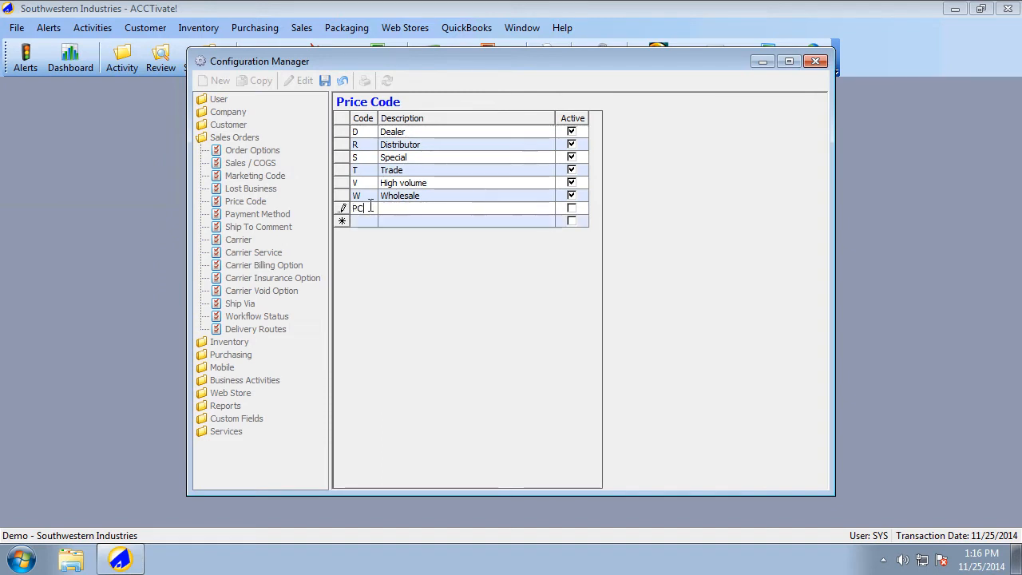
text(Pr)
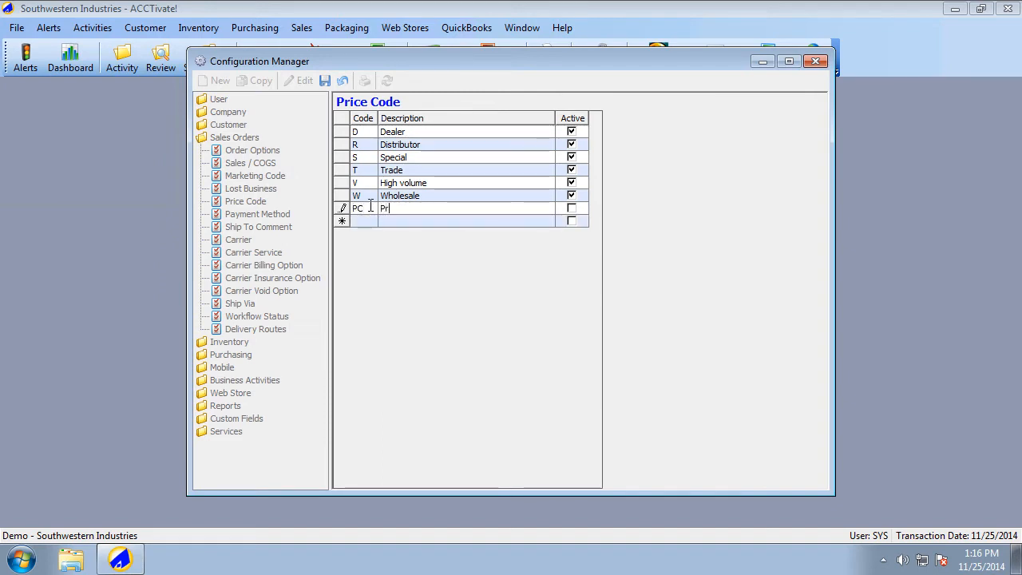
text(ice Code)
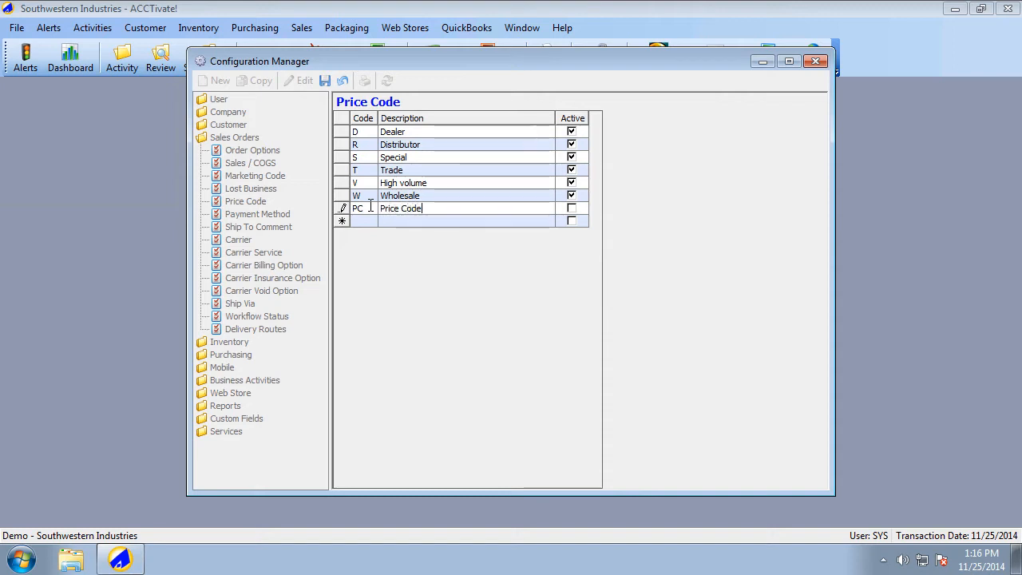
click(571, 209)
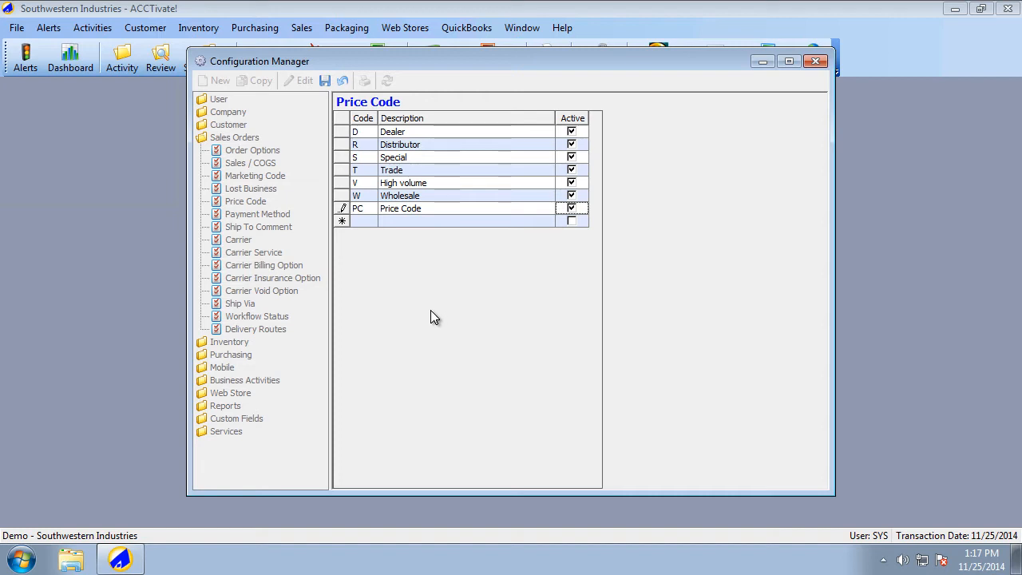
click(345, 85)
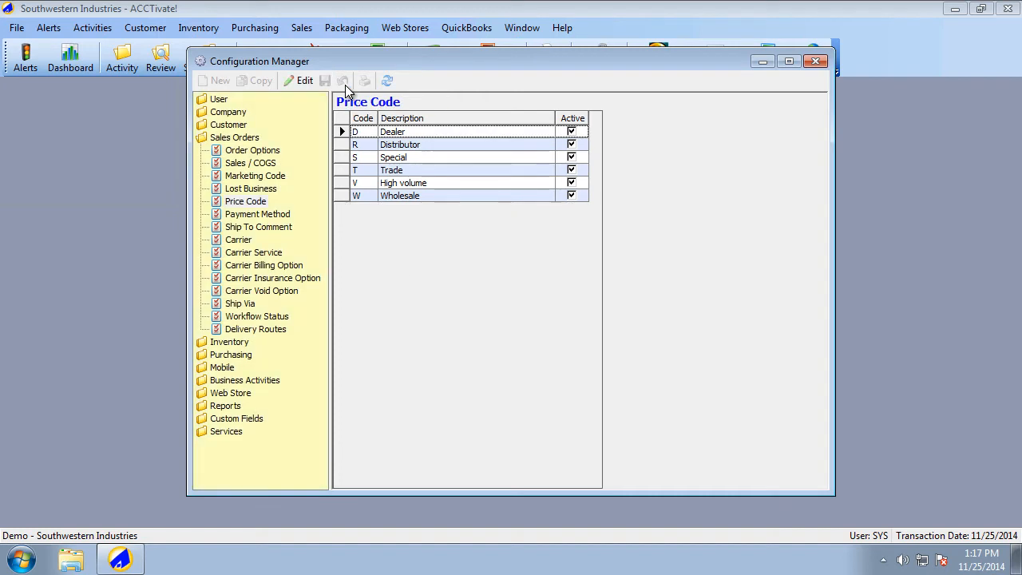
Step: Open the inventory unit of measure configuration and examine the units related to Lb
click(232, 342)
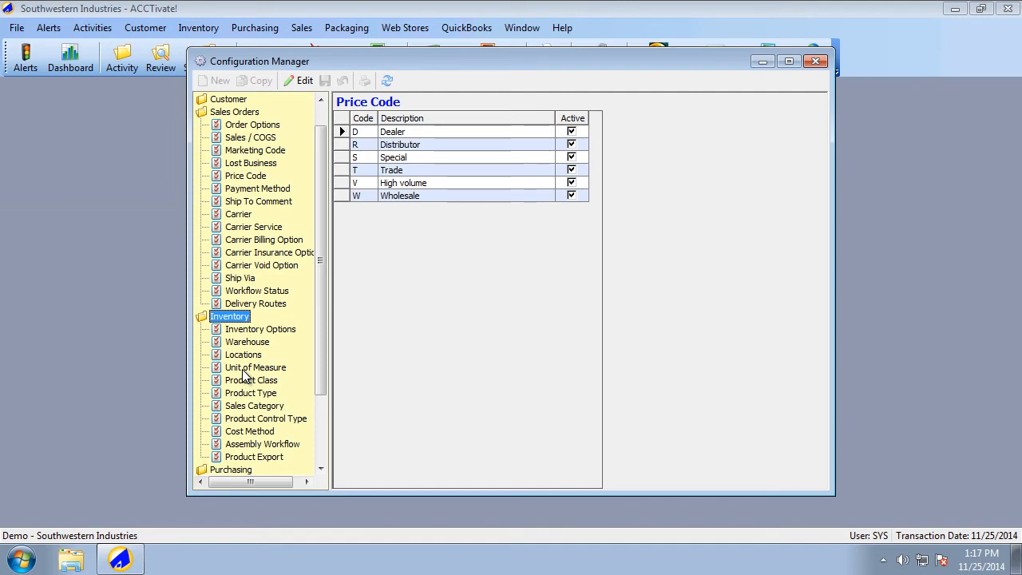
click(243, 370)
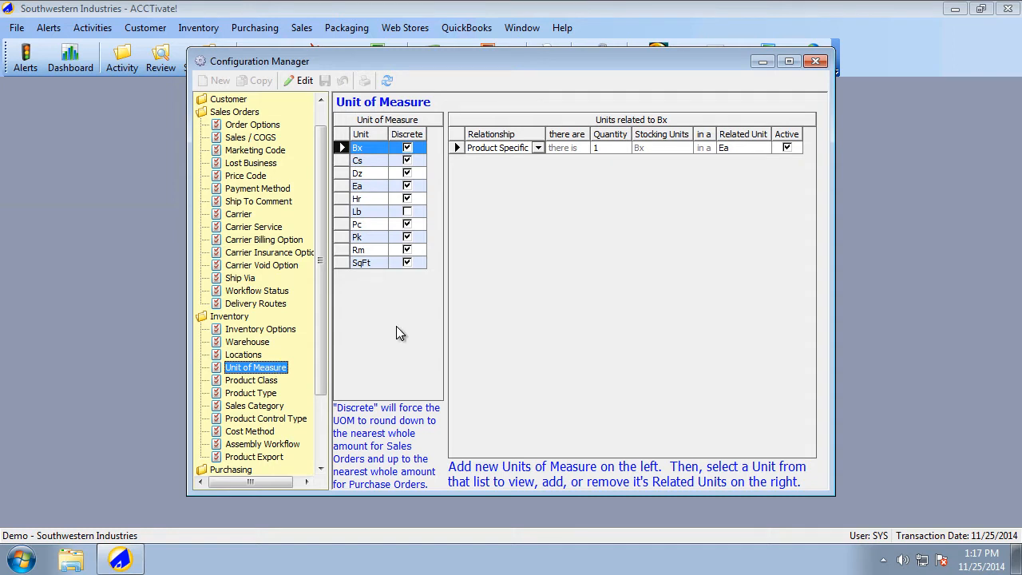
click(370, 218)
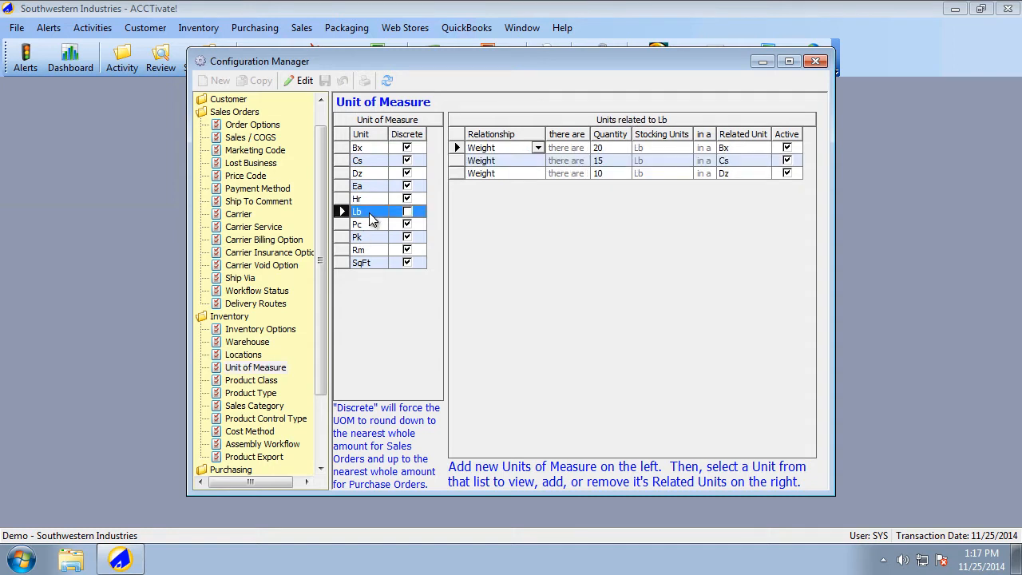
click(370, 218)
key(Tab)
Step: Add a Weight relationship to the Dz unit with quantity .1 and Lb as the related unit
click(381, 173)
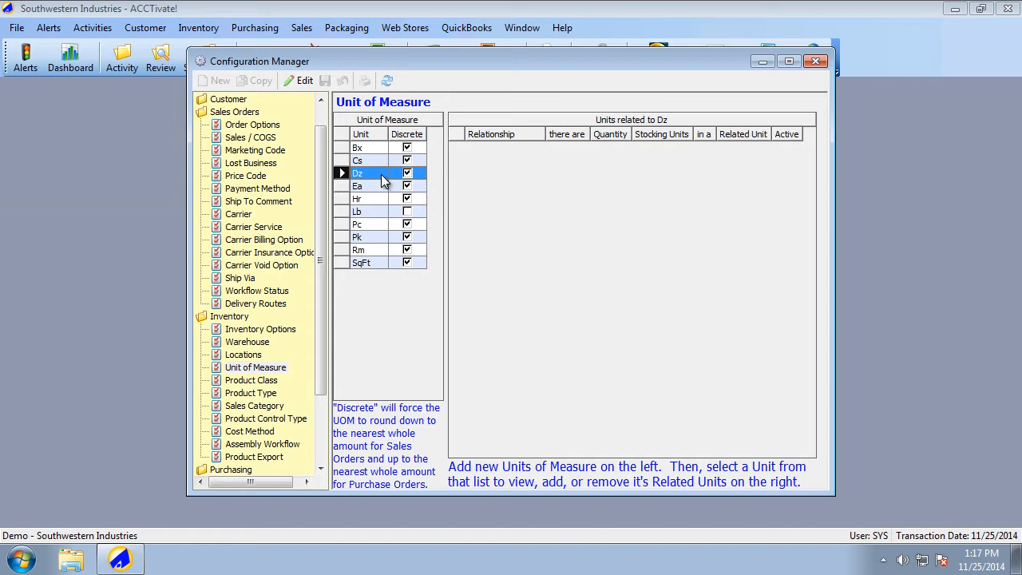
click(296, 81)
click(538, 148)
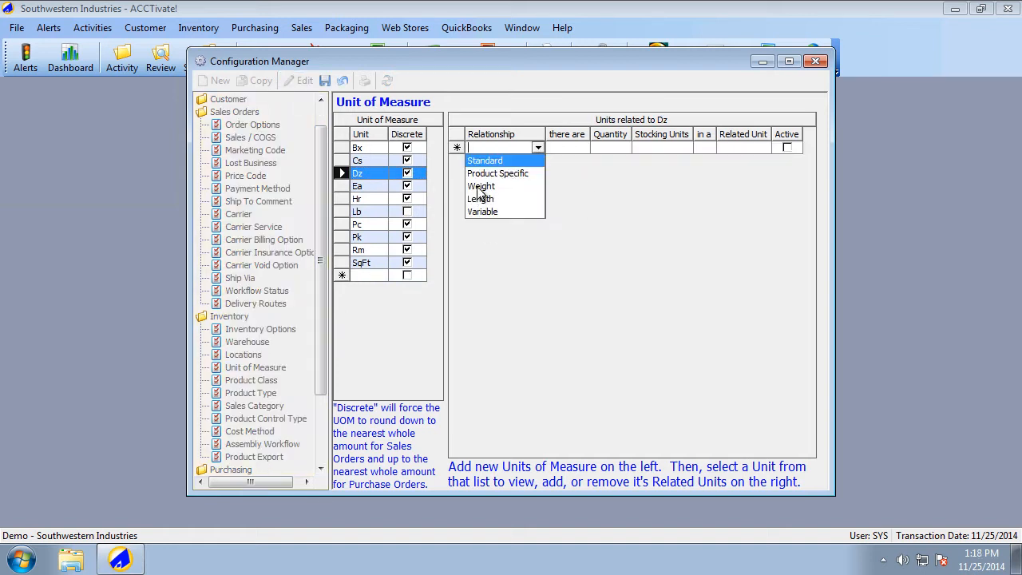
click(484, 186)
click(613, 147)
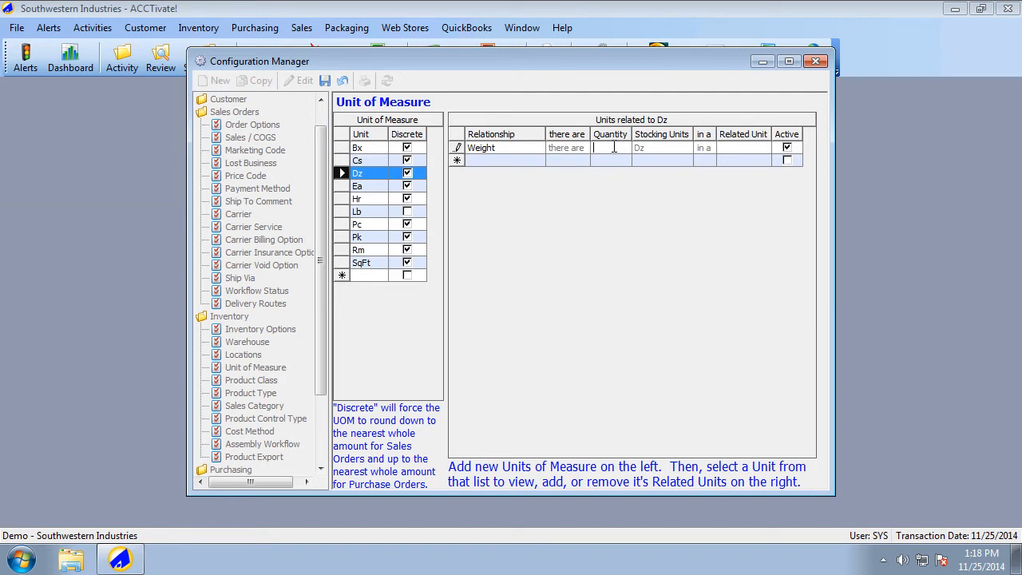
text(.1)
key(Tab)
click(764, 150)
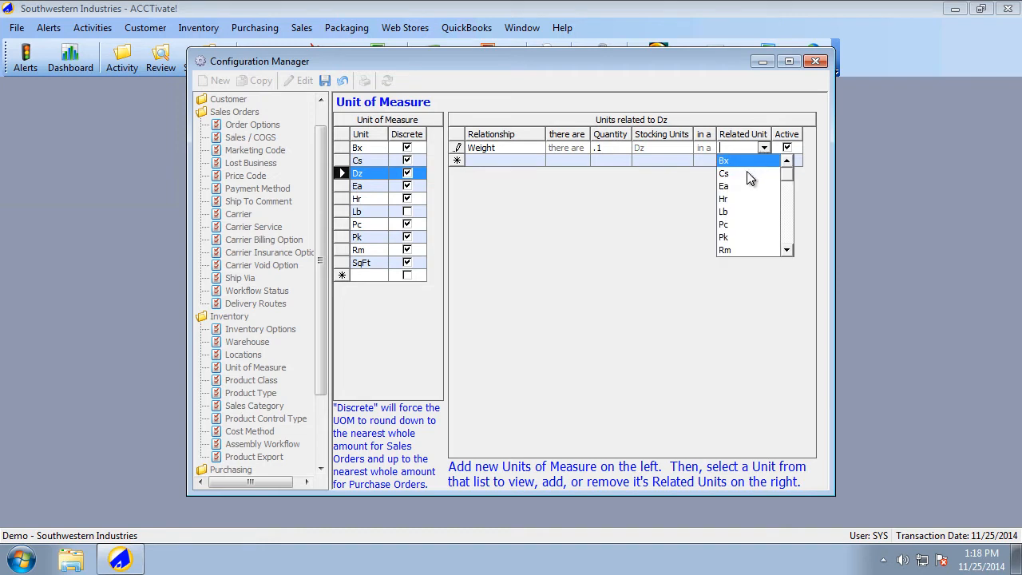
click(730, 212)
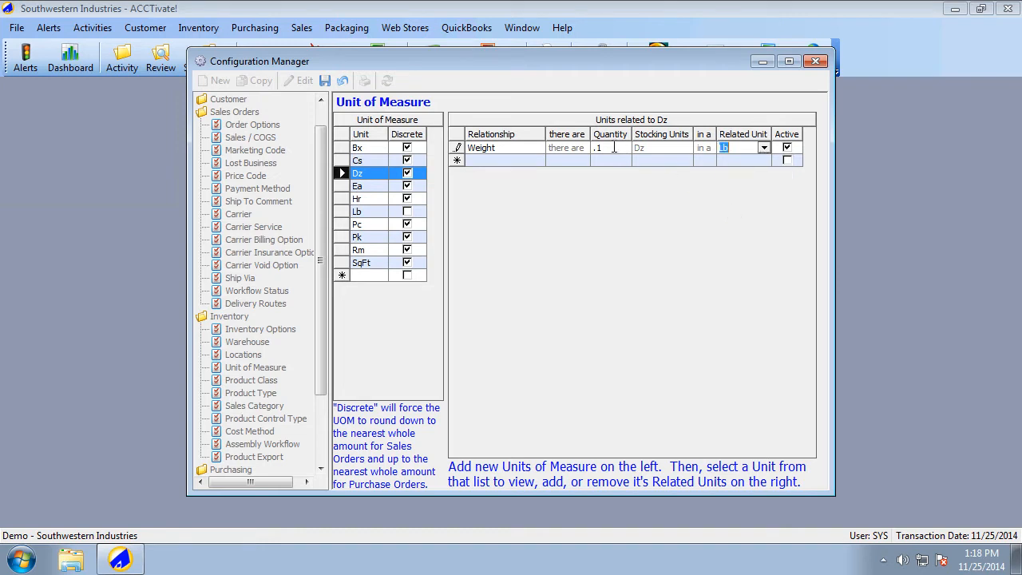
click(613, 148)
Step: Compare the related units defined for Bx, Cs, Lb, SqFt and Rm, and close the configuration manager
click(342, 147)
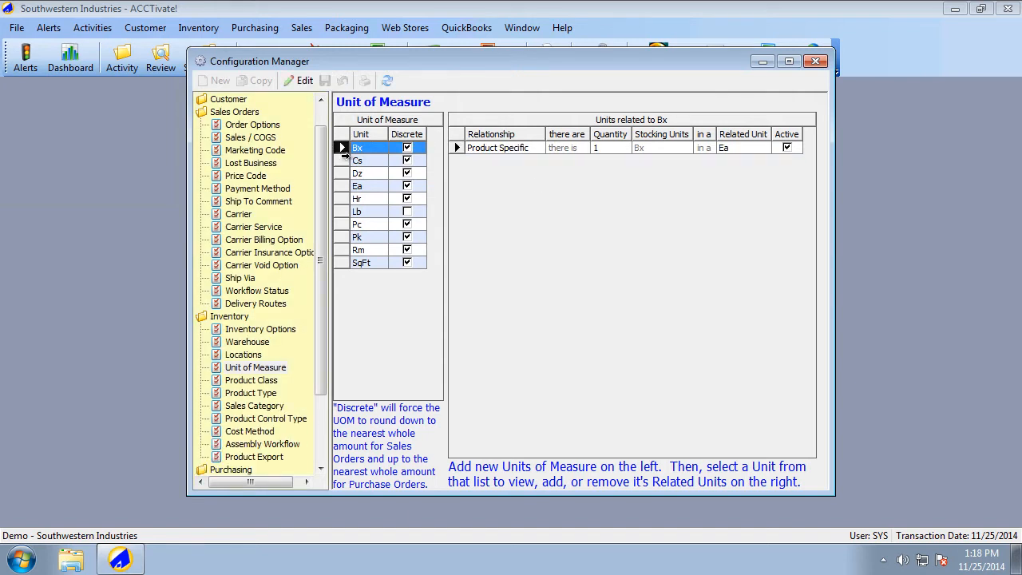
click(342, 161)
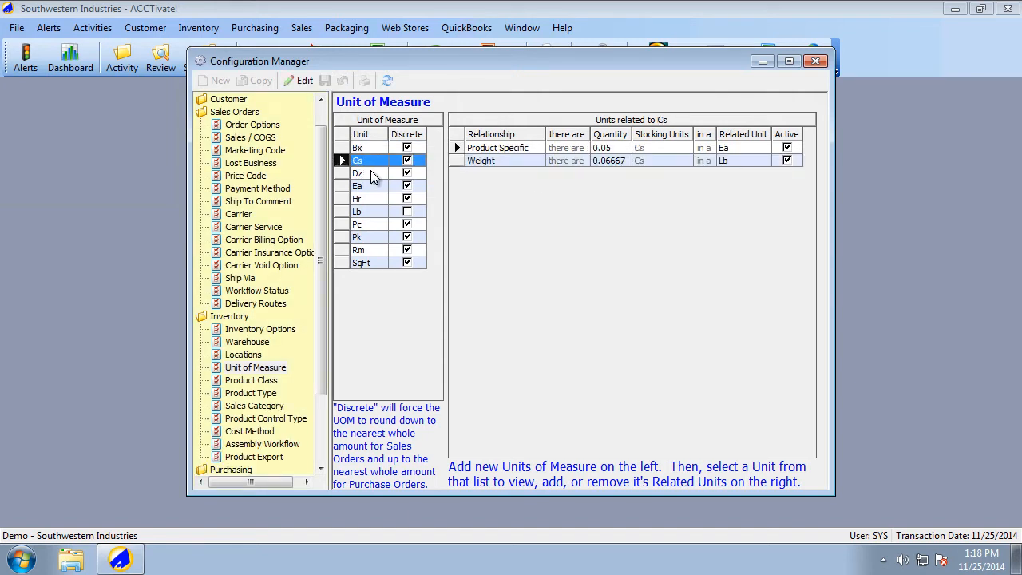
click(343, 212)
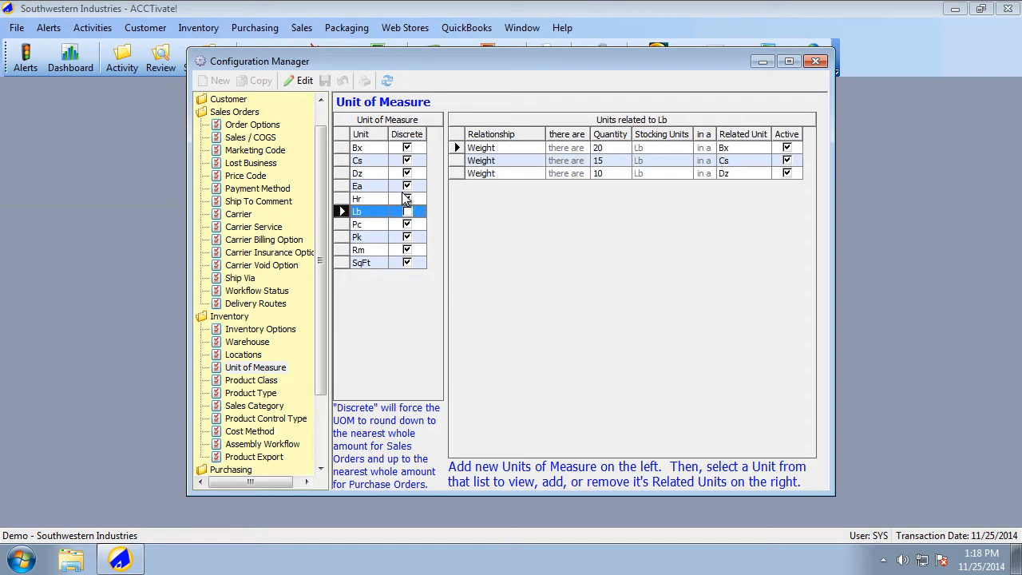
click(342, 160)
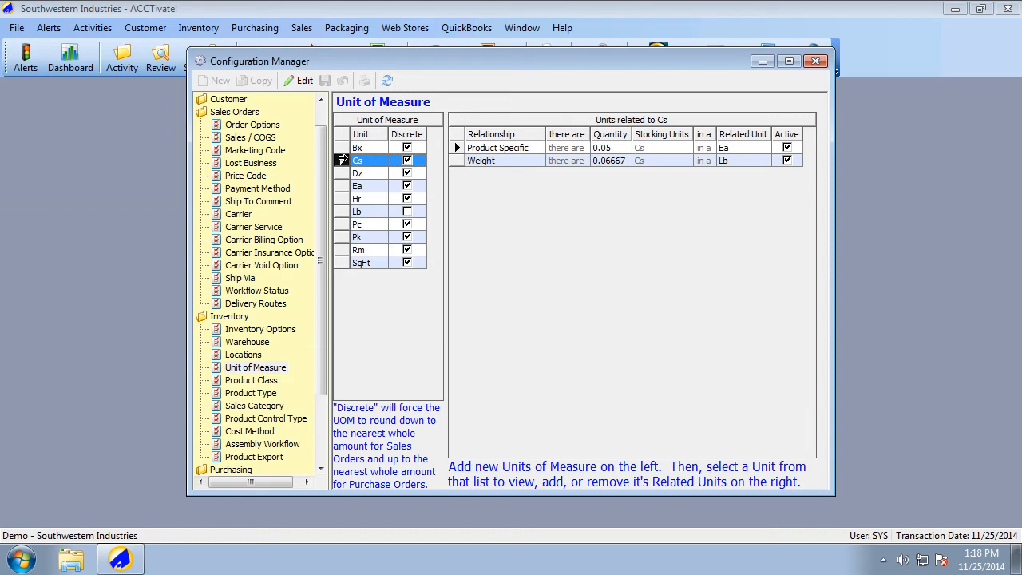
click(340, 211)
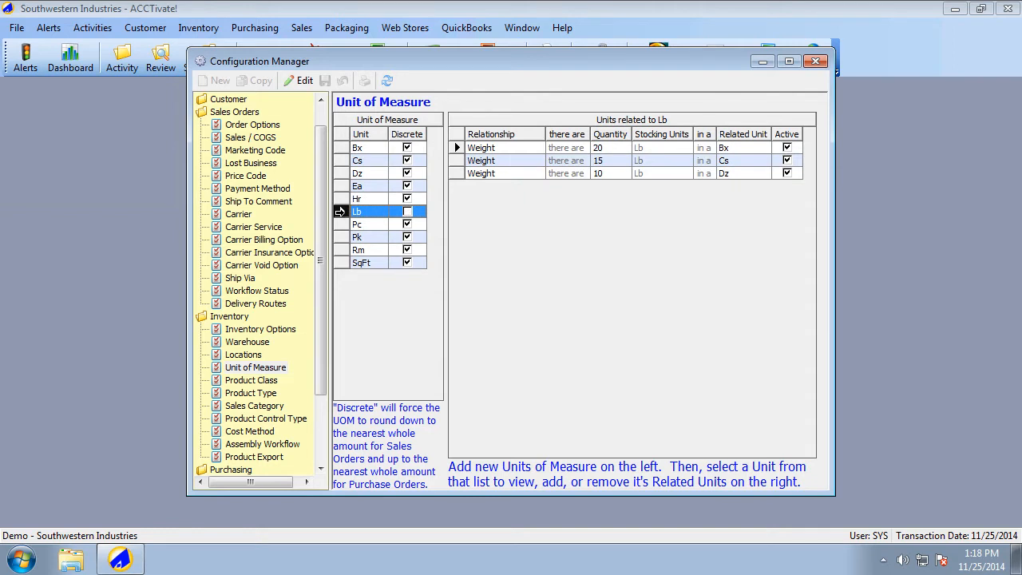
click(341, 147)
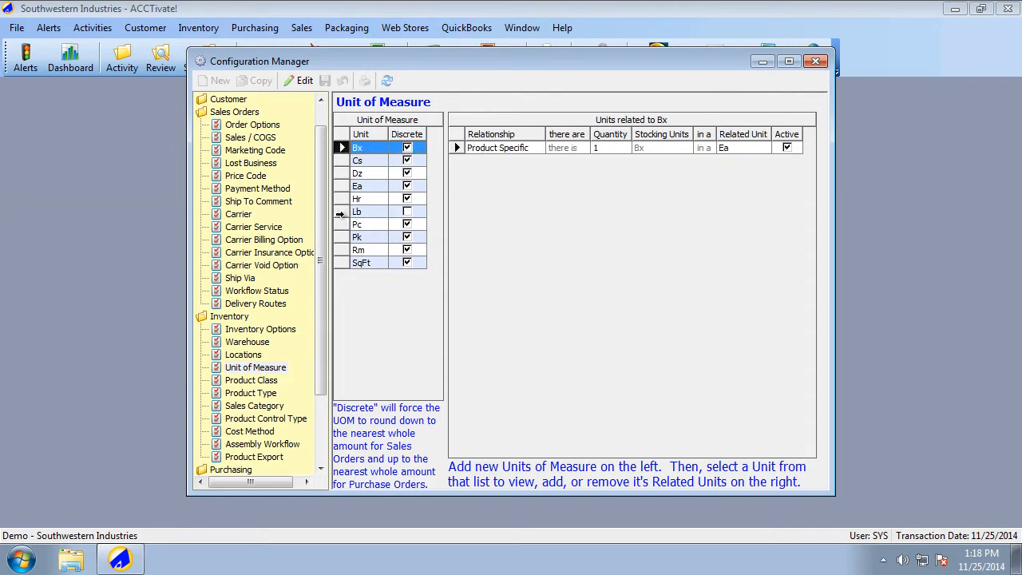
click(339, 212)
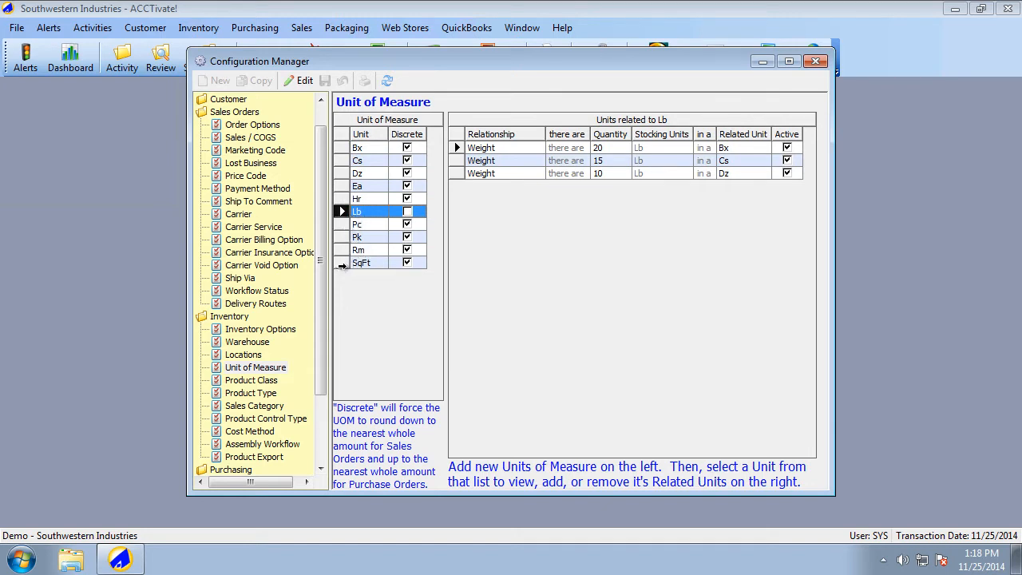
click(341, 263)
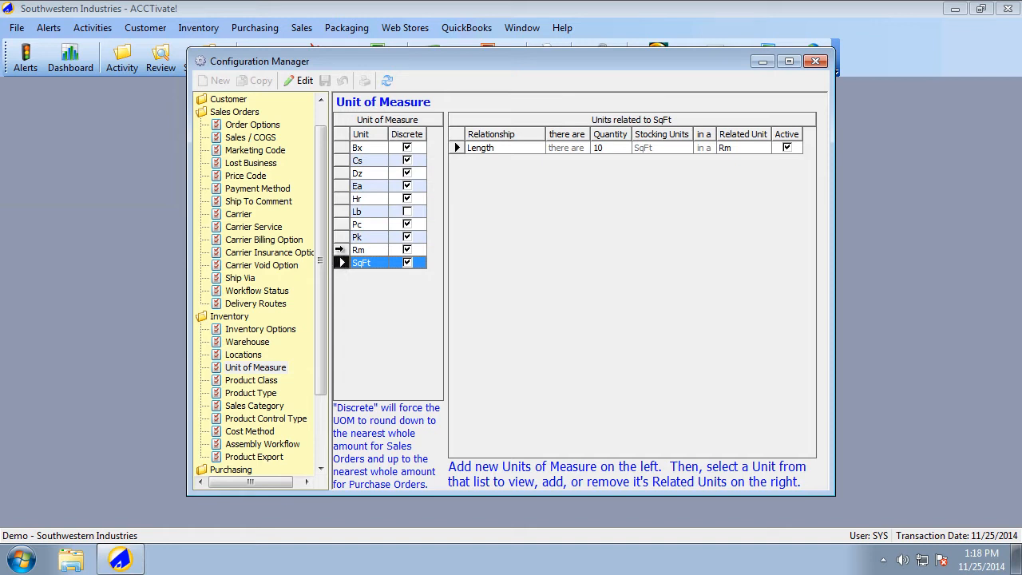
click(340, 249)
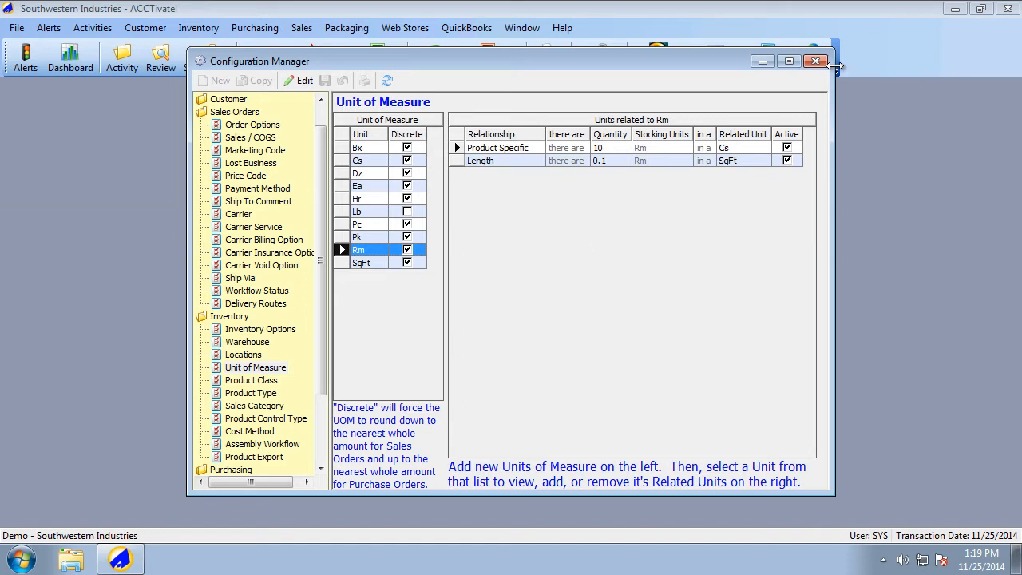
click(815, 61)
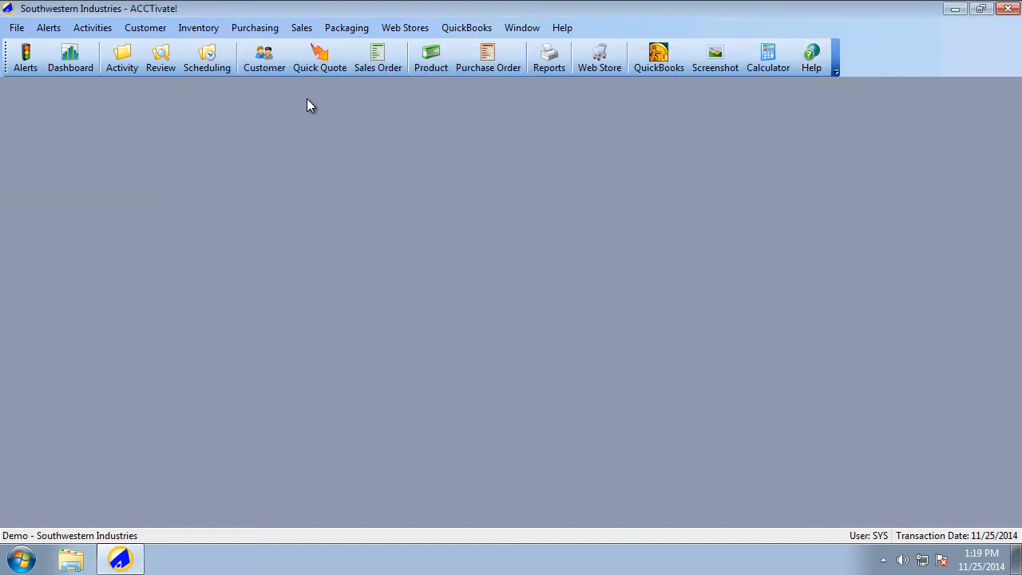
Step: Open the customer record for Adams and Company and display its customer-specific prices
click(264, 57)
click(279, 151)
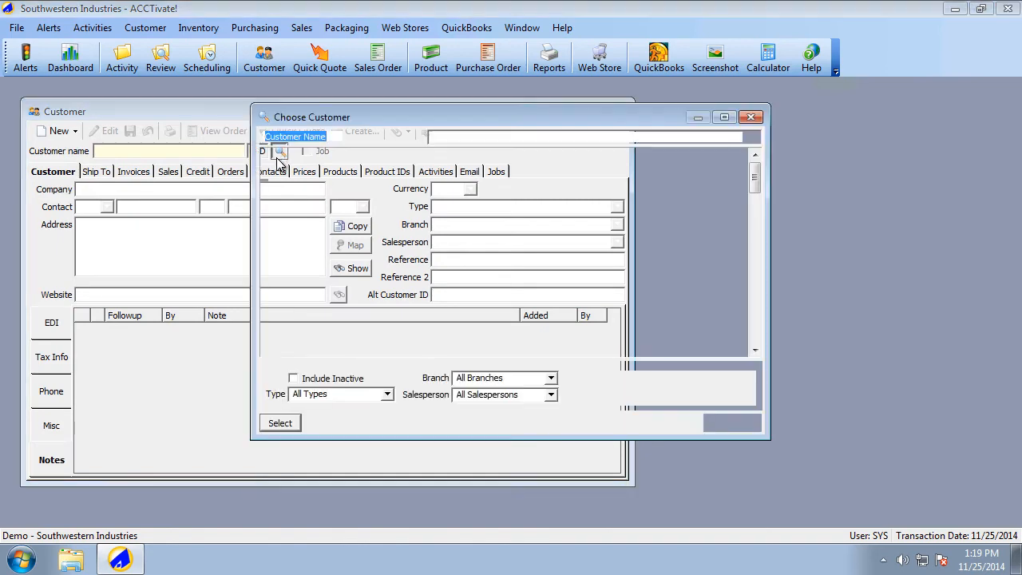
double_click(287, 198)
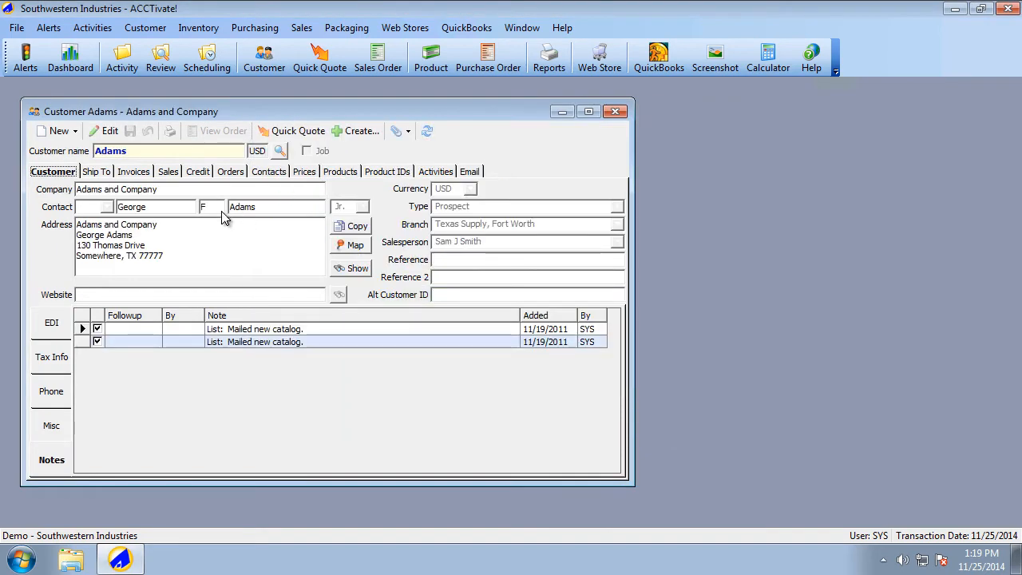
click(304, 172)
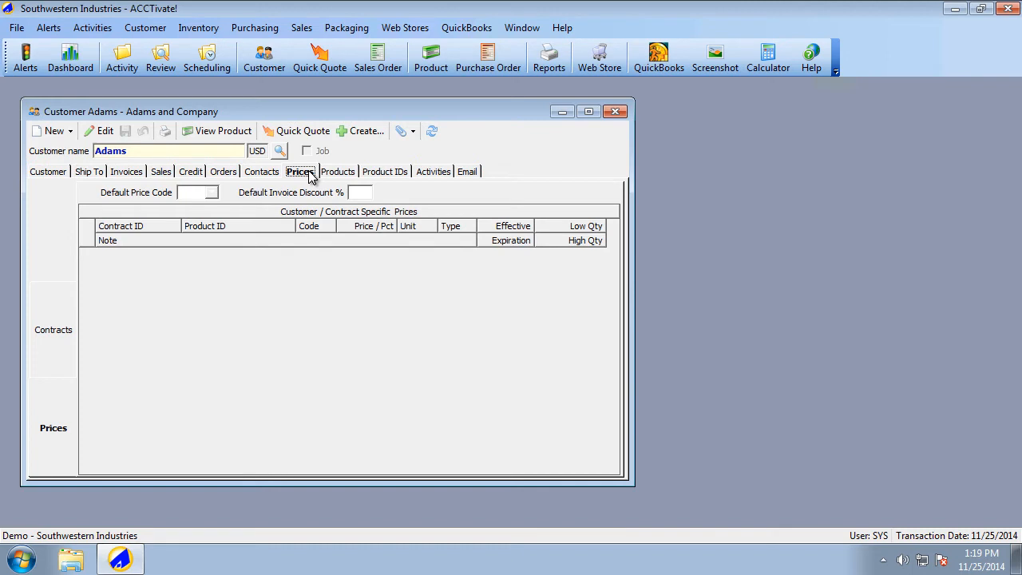
Step: Edit the customer record and add a contract with ID Promotion and description Promotional Pricing
click(98, 133)
click(41, 340)
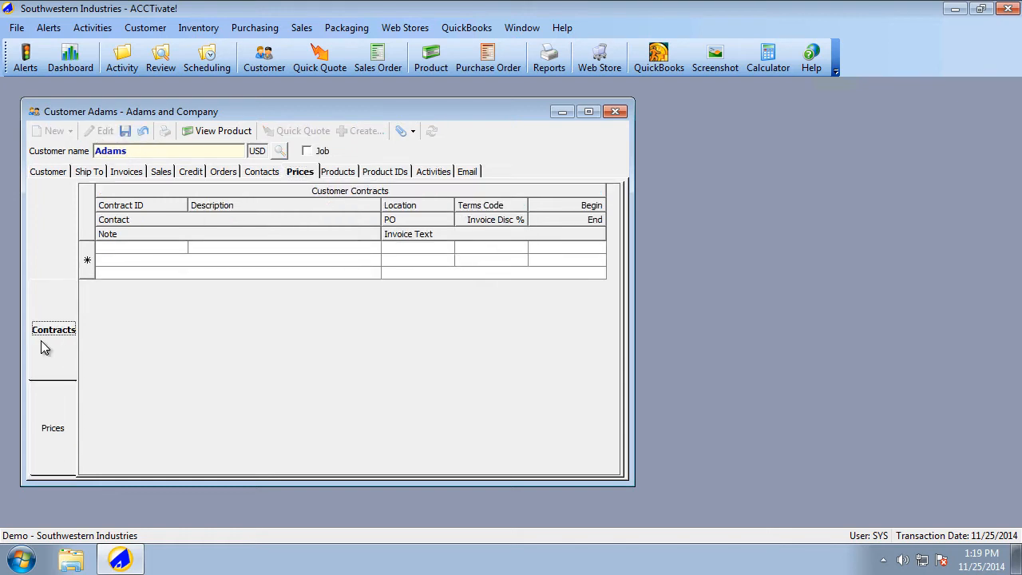
click(145, 250)
text(P)
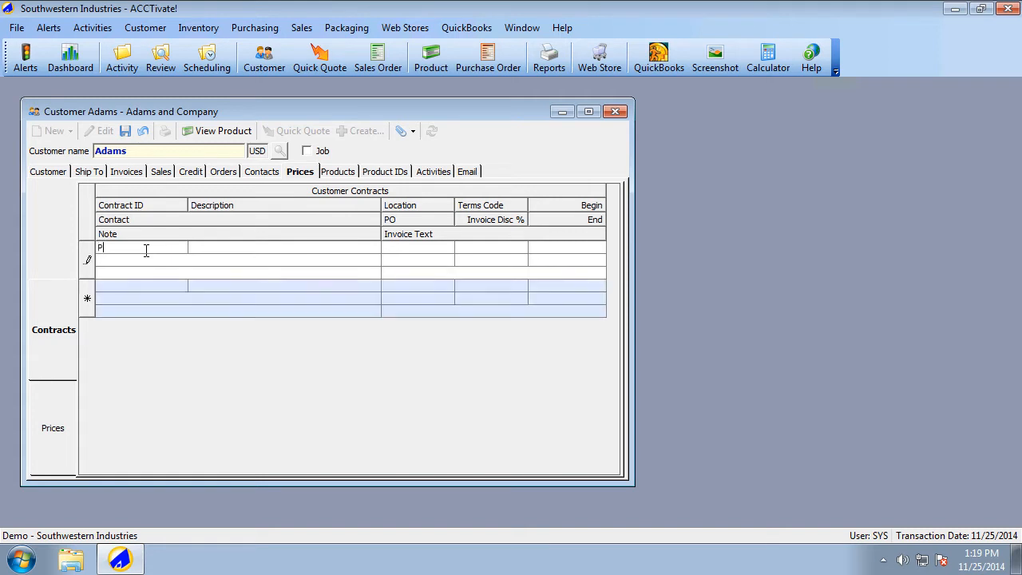
text(romotion)
key(Tab)
text(Promotional Pricing)
key(Tab)
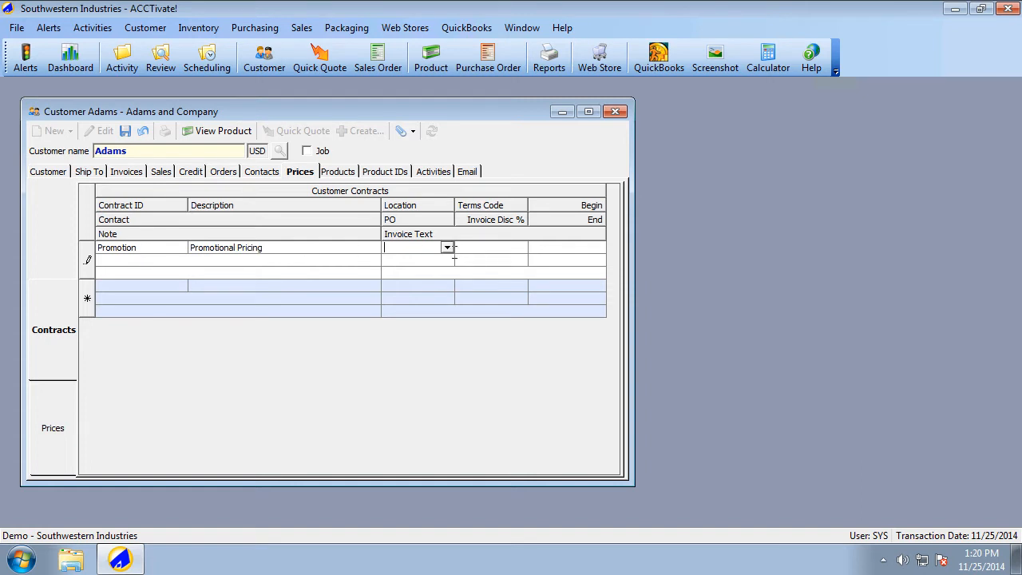
Step: Set the Promotion contract's location to Main and its terms code to Net 60, and check the customer's default credit terms
click(447, 248)
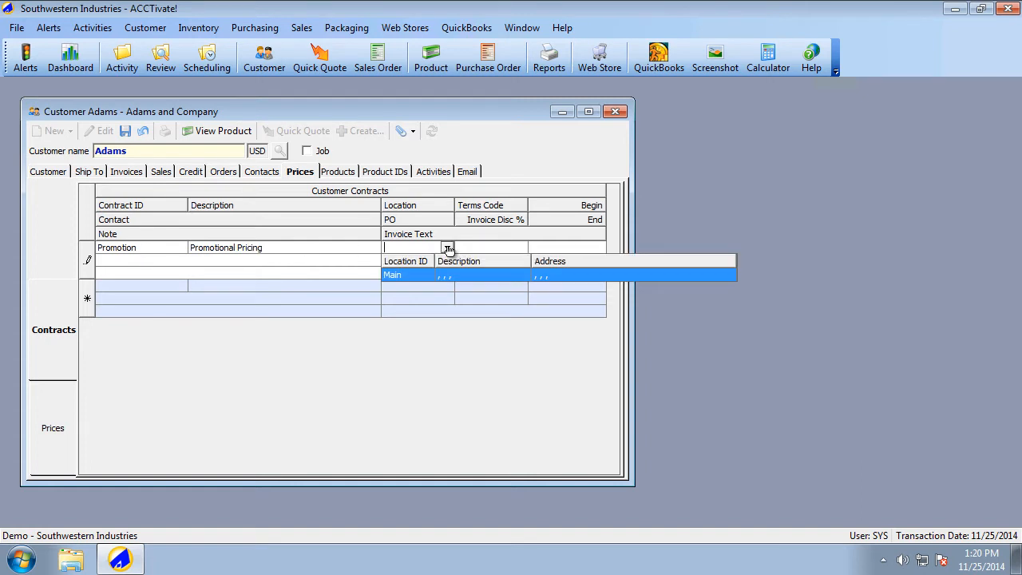
click(409, 275)
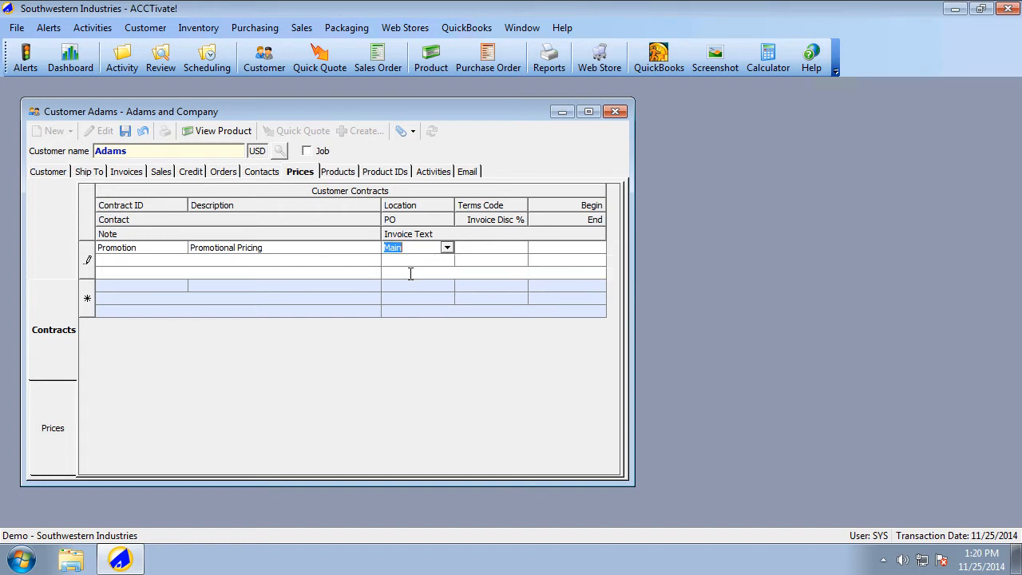
key(Tab)
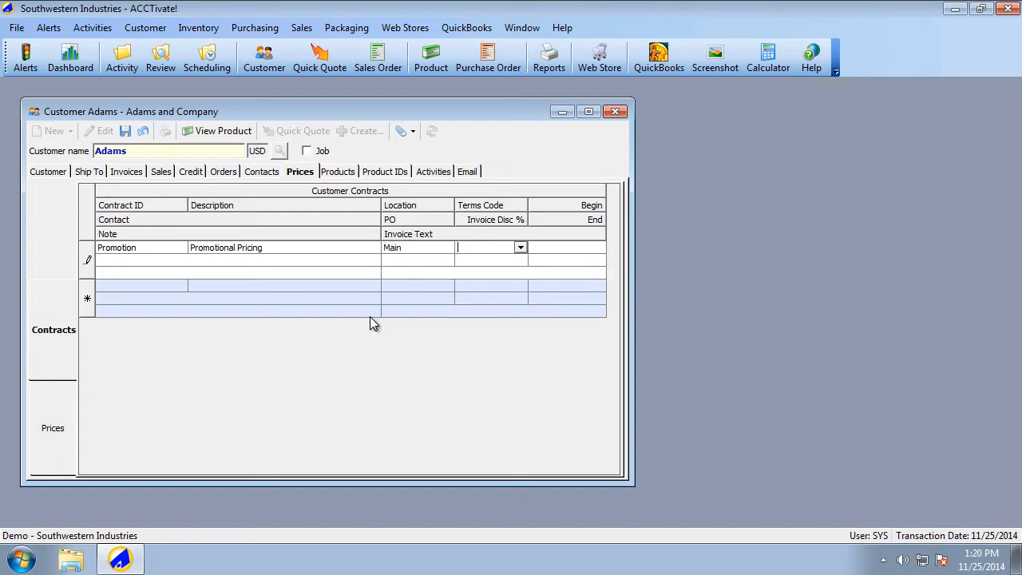
click(520, 249)
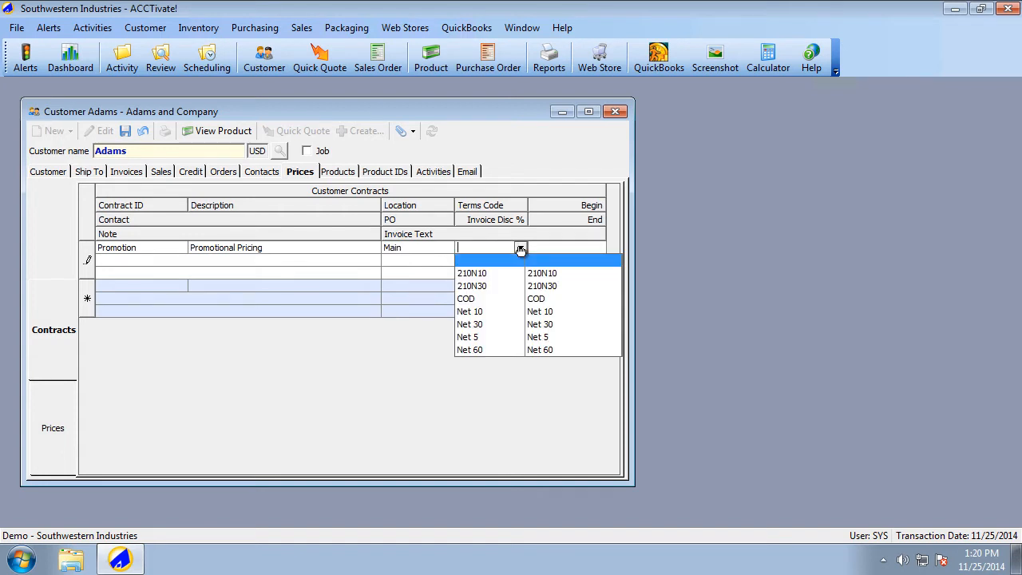
click(484, 352)
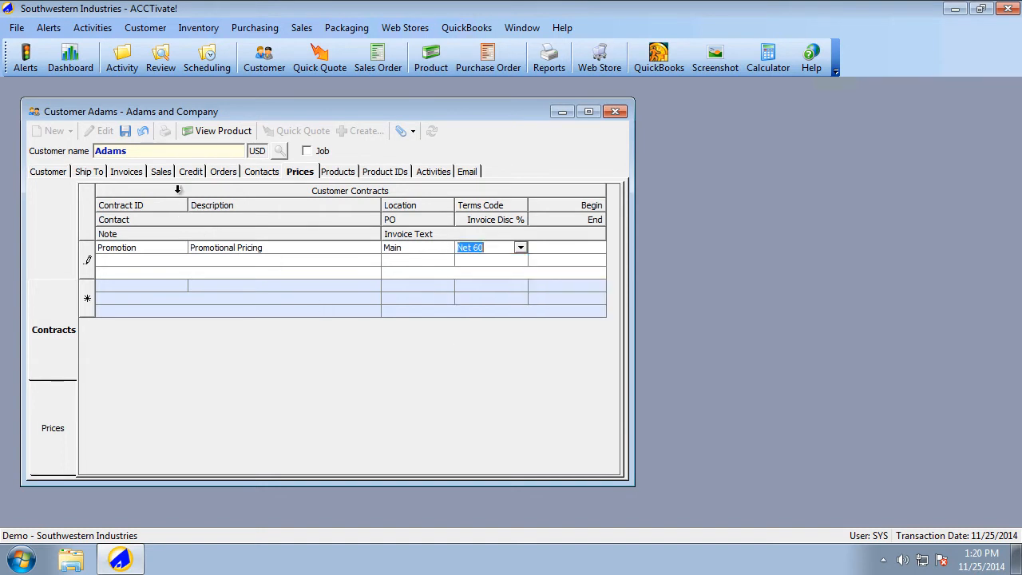
click(190, 171)
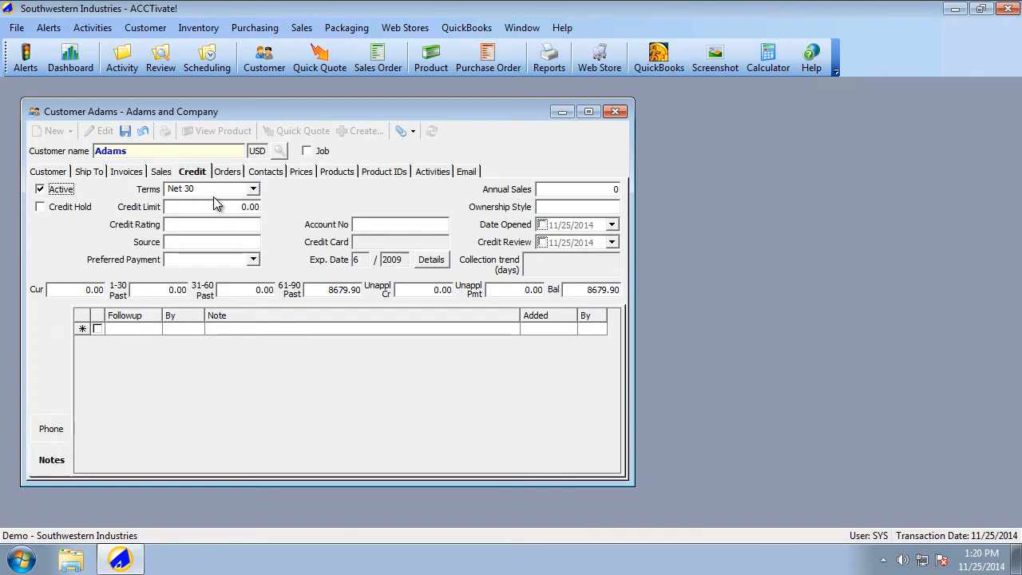
click(300, 173)
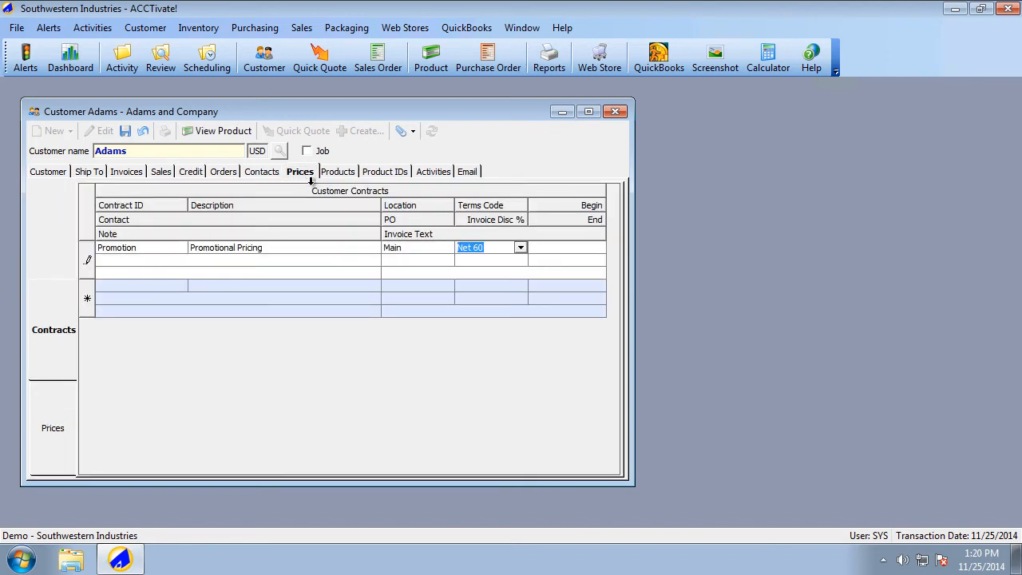
Step: Set the Promotion contract to begin on 11/1/2014 and end on 11/30/2014
click(556, 247)
text(11/1/201)
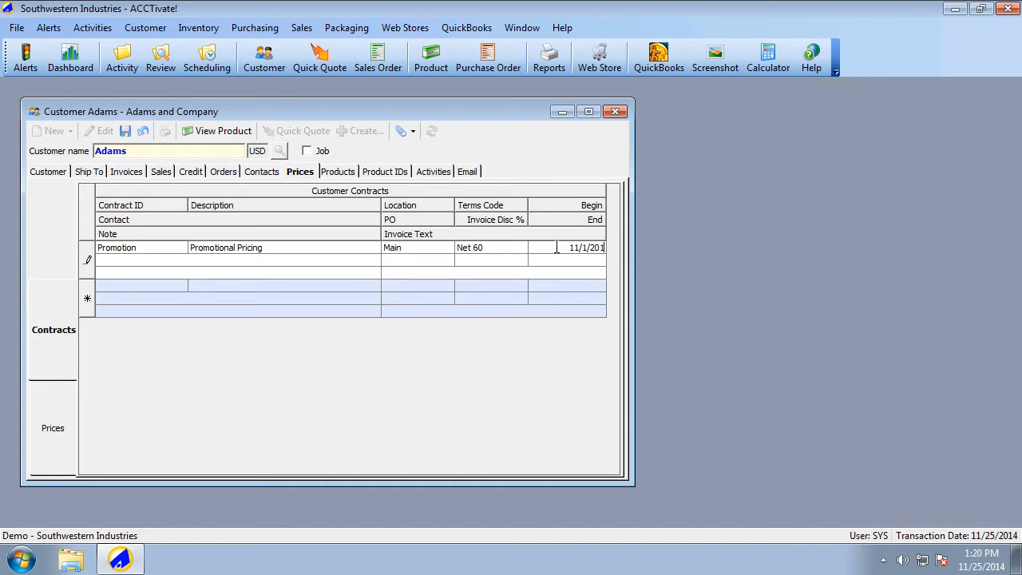
text(4)
click(578, 258)
text(11/30/2014)
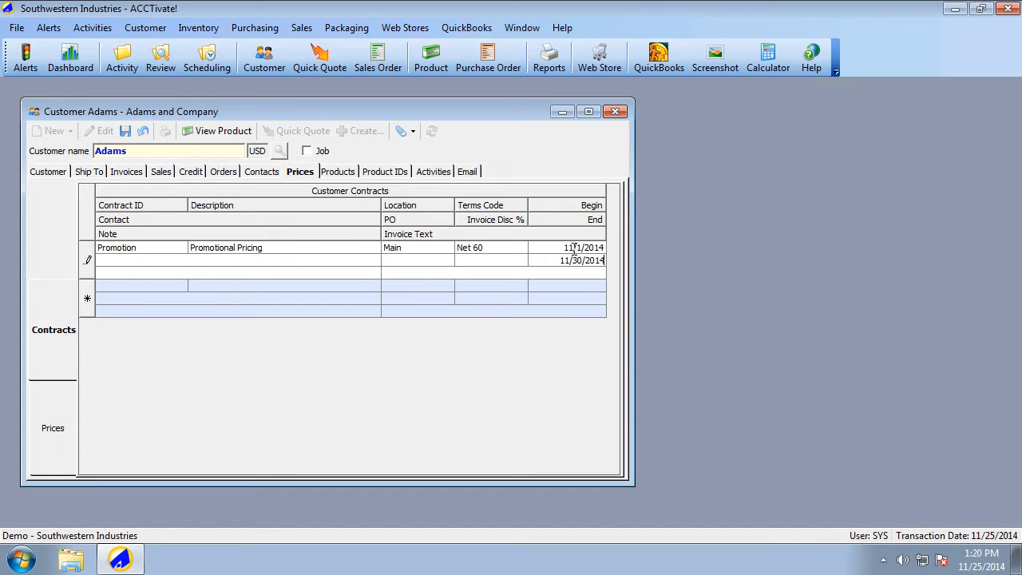
Step: Enter the purchase order number for the Promotion contract and set its invoice discount to 15 percent
click(419, 262)
text(PO)
text(654321)
text(15)
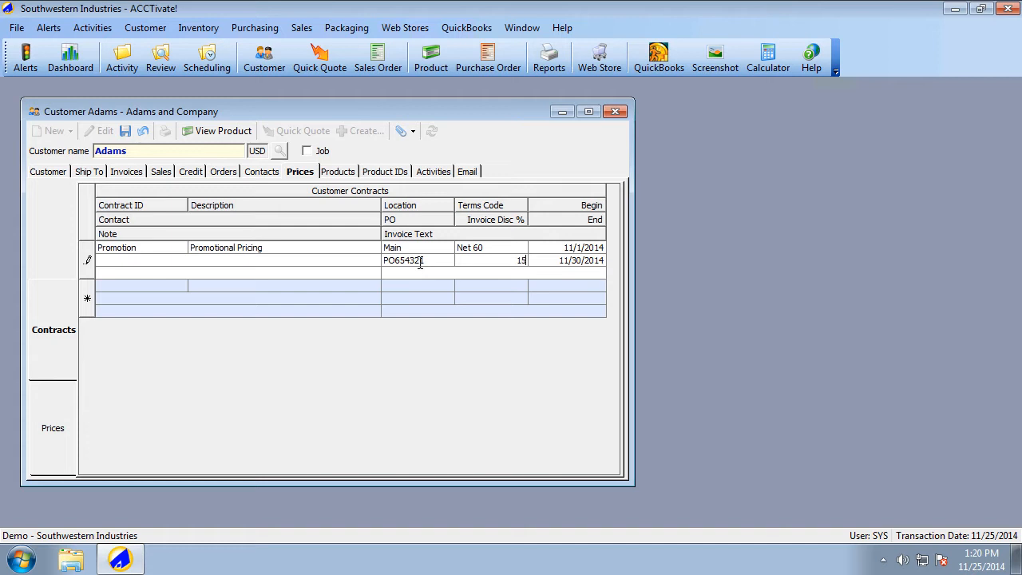
click(267, 273)
Step: Set the customer's default invoice discount to 10 percent and default price code to D (Dealer), and save the record
click(59, 438)
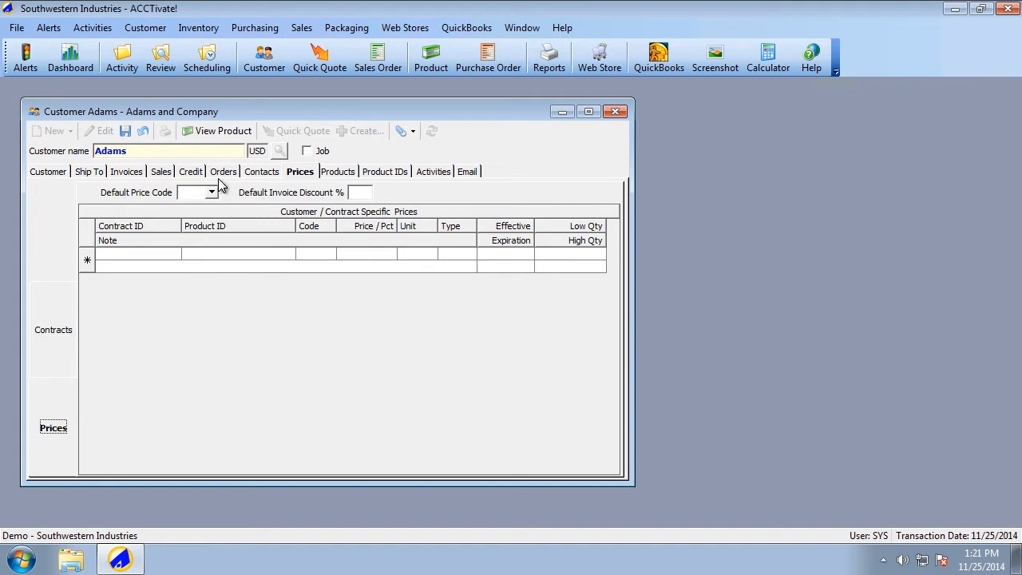
click(363, 193)
text(10)
click(213, 194)
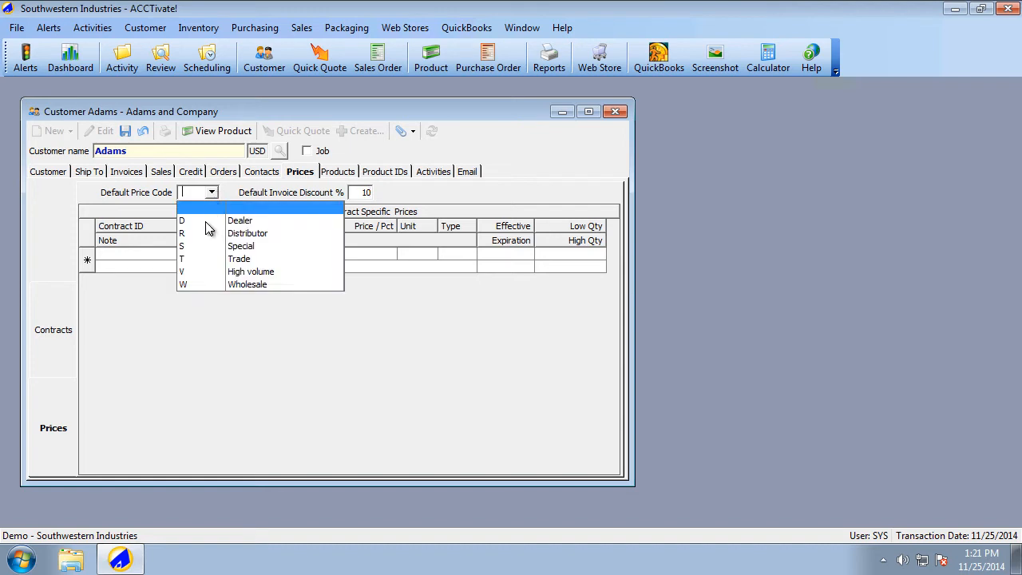
click(205, 223)
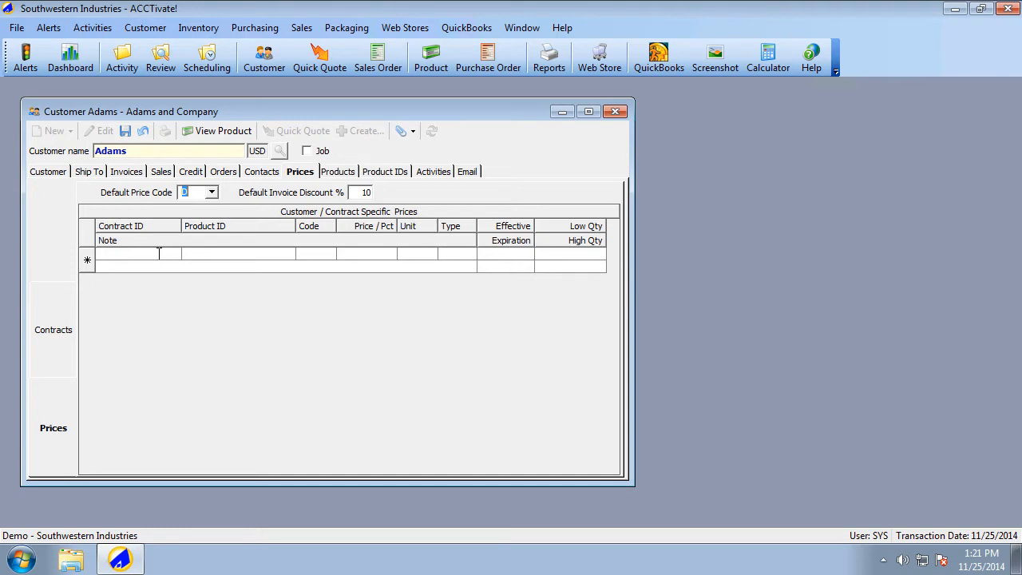
click(126, 131)
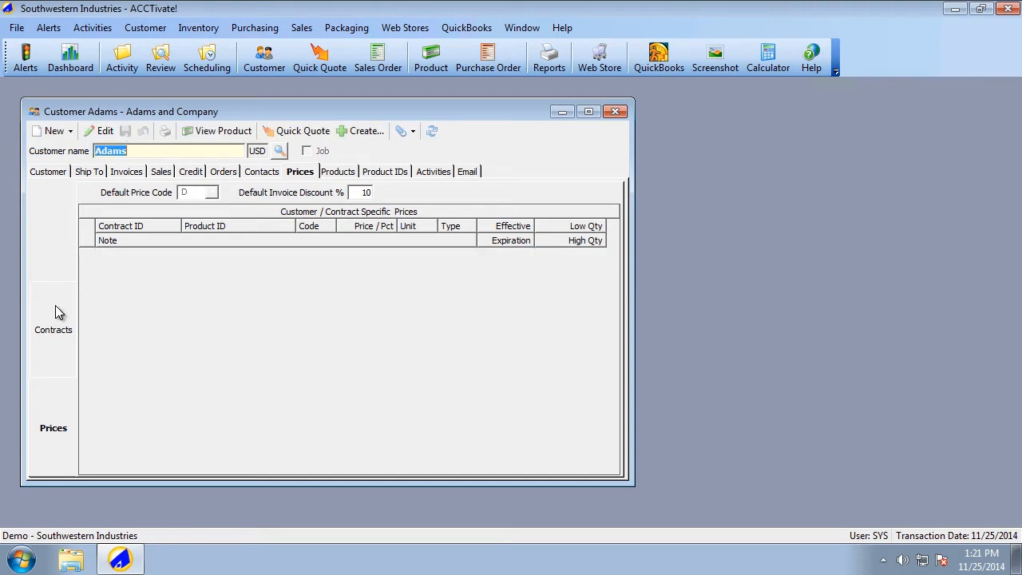
Step: Reopen the customer record for editing and add a specific price line for product A121 under the Promotion contract
click(102, 131)
click(173, 254)
click(152, 279)
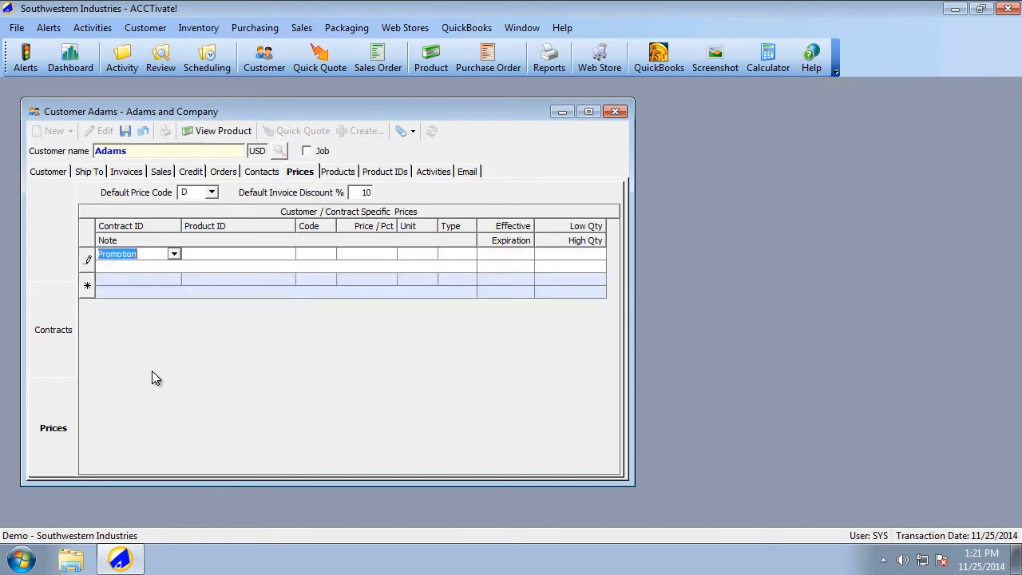
click(174, 254)
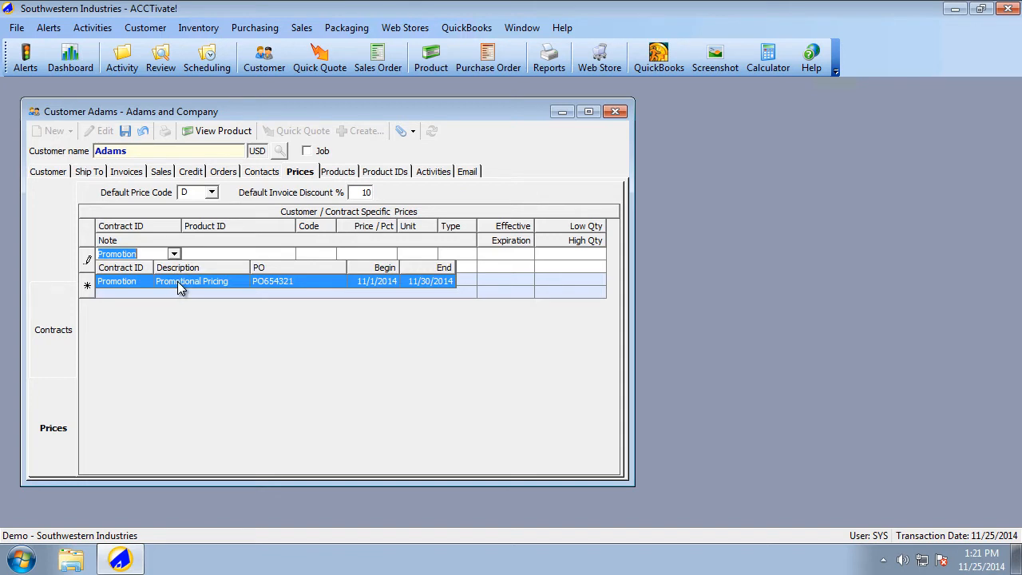
click(180, 288)
click(276, 253)
click(288, 256)
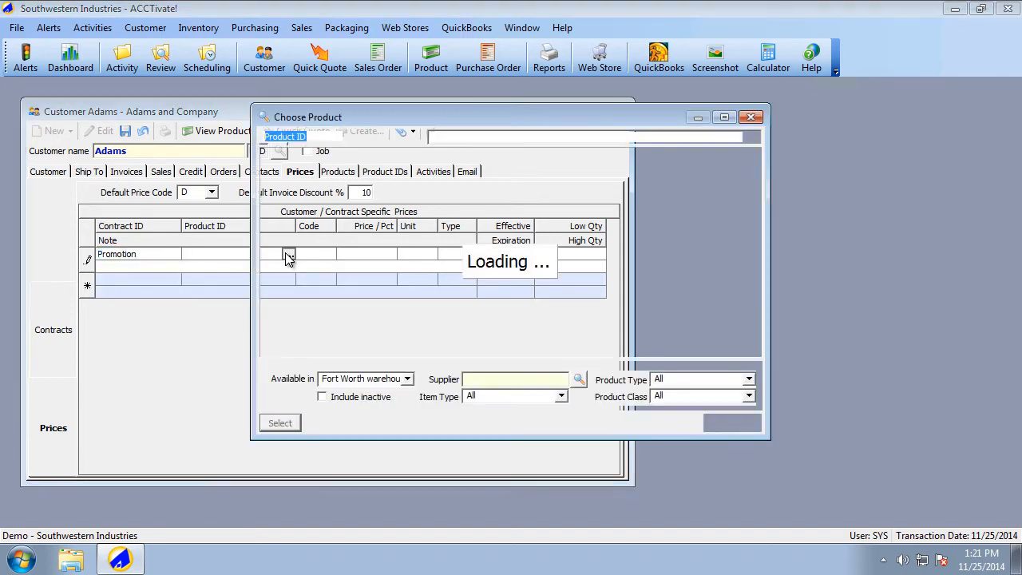
double_click(340, 187)
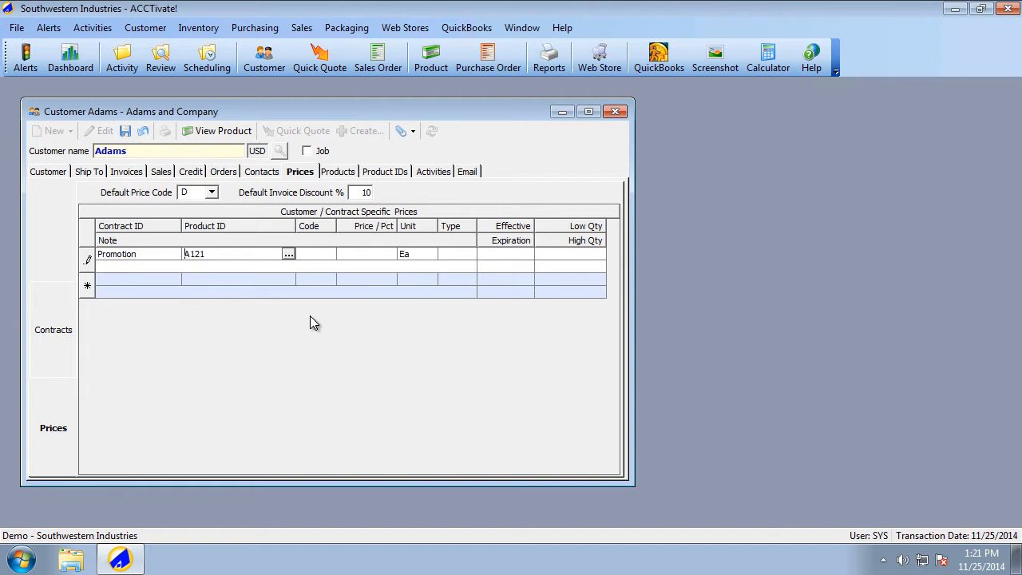
Step: Set the Promotion contract price for A121 to 3.50 with type P (Price)
key(Tab)
click(365, 255)
text(3.50)
key(Tab)
click(451, 256)
click(469, 254)
click(463, 265)
Step: Add a second A121 price line without a contract at 3.75 with type P (Price), and save the customer record
click(214, 279)
click(288, 278)
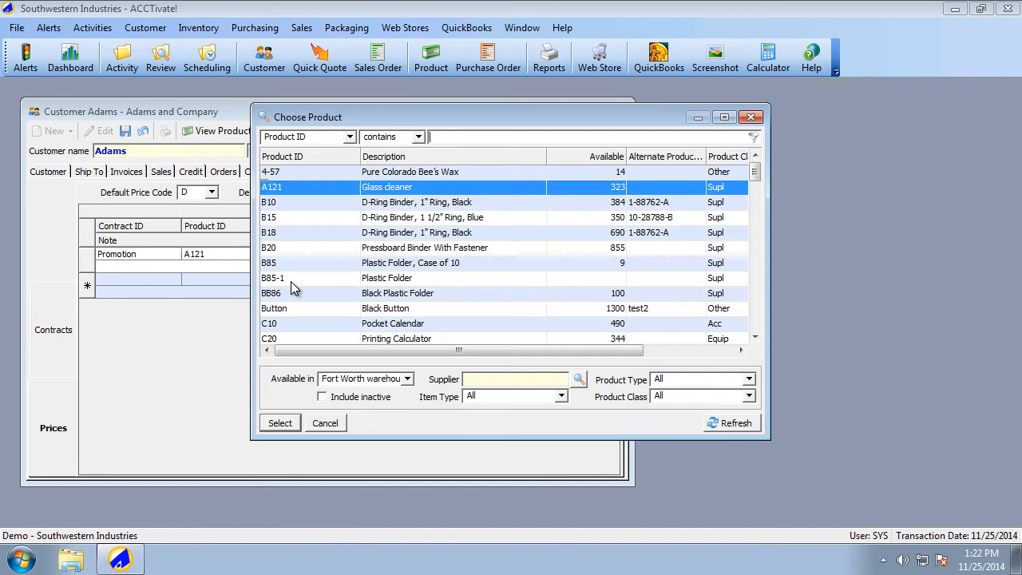
double_click(289, 194)
click(360, 281)
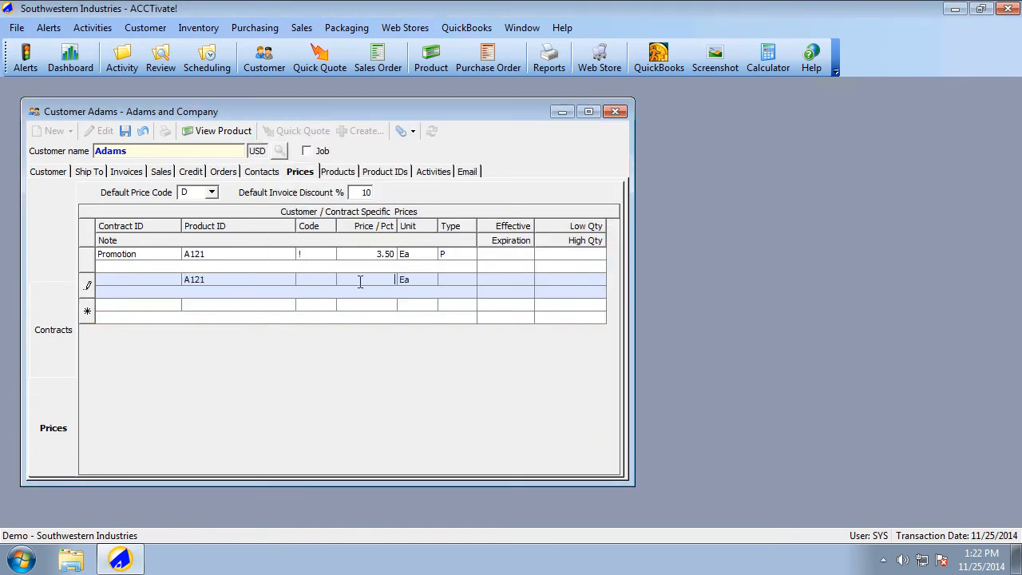
text(3.75)
click(457, 278)
click(469, 279)
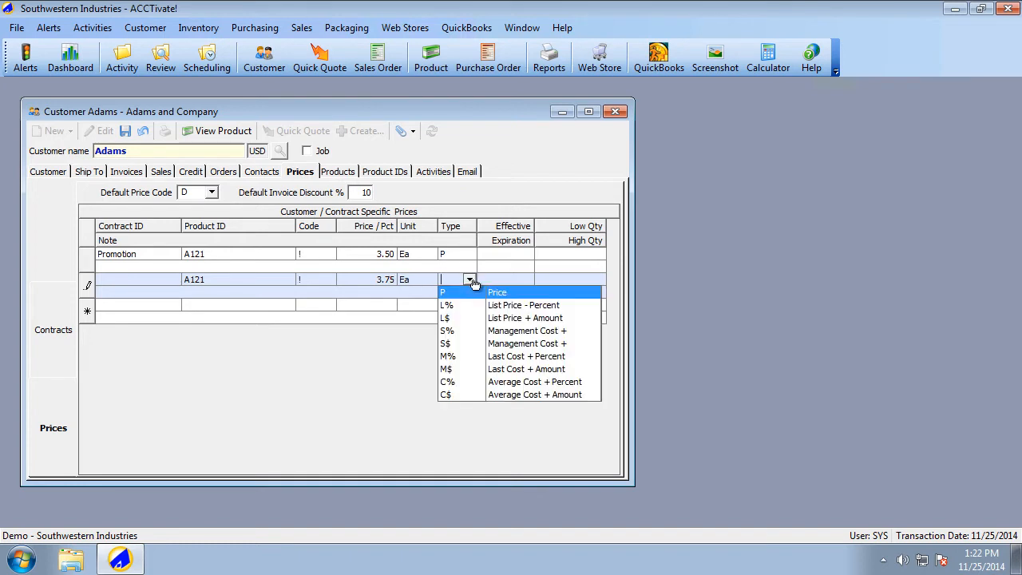
click(470, 293)
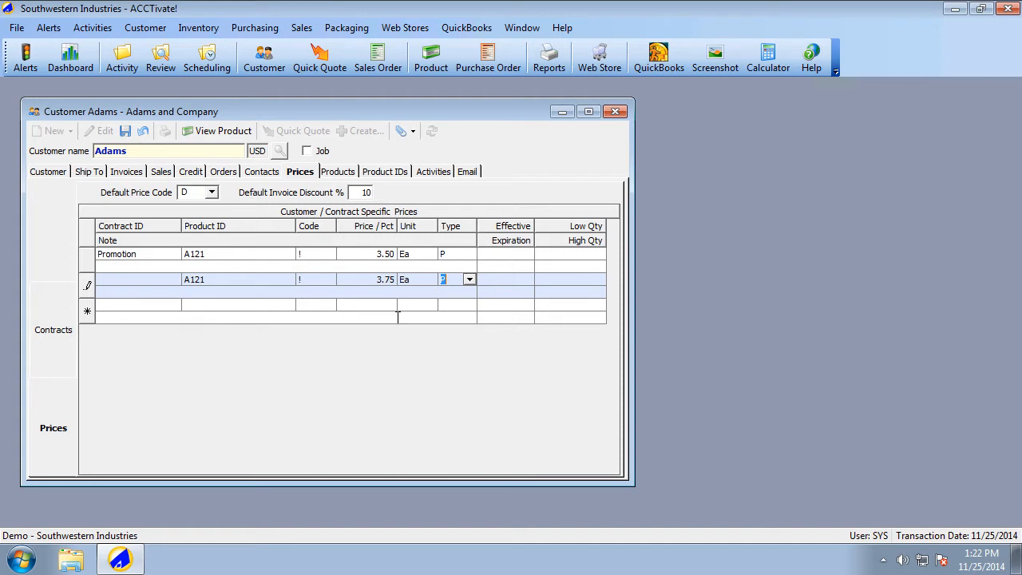
click(126, 131)
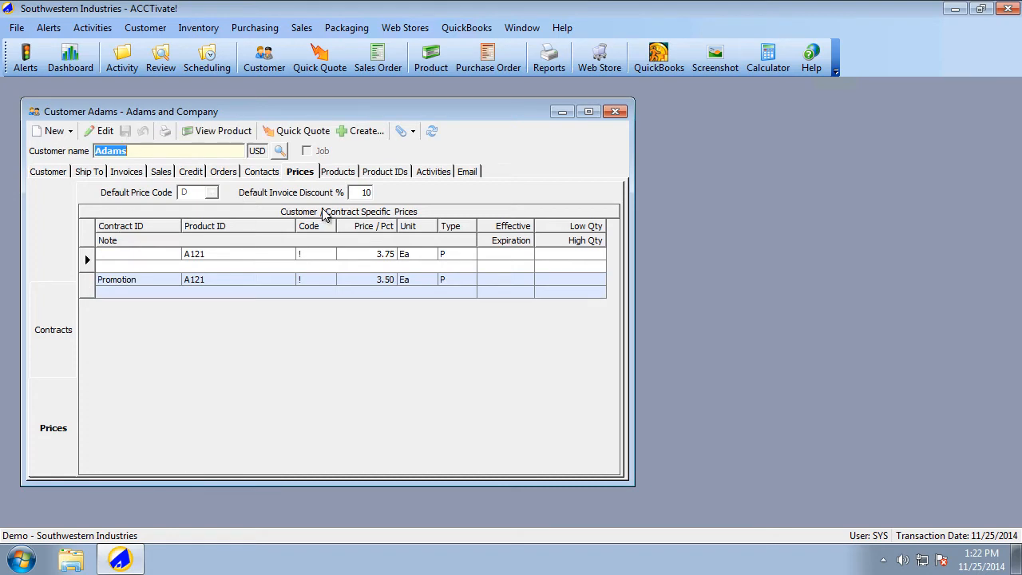
Step: Start a new sales order beside the customer record for Adams and Company and apply the Promotion contract
click(386, 67)
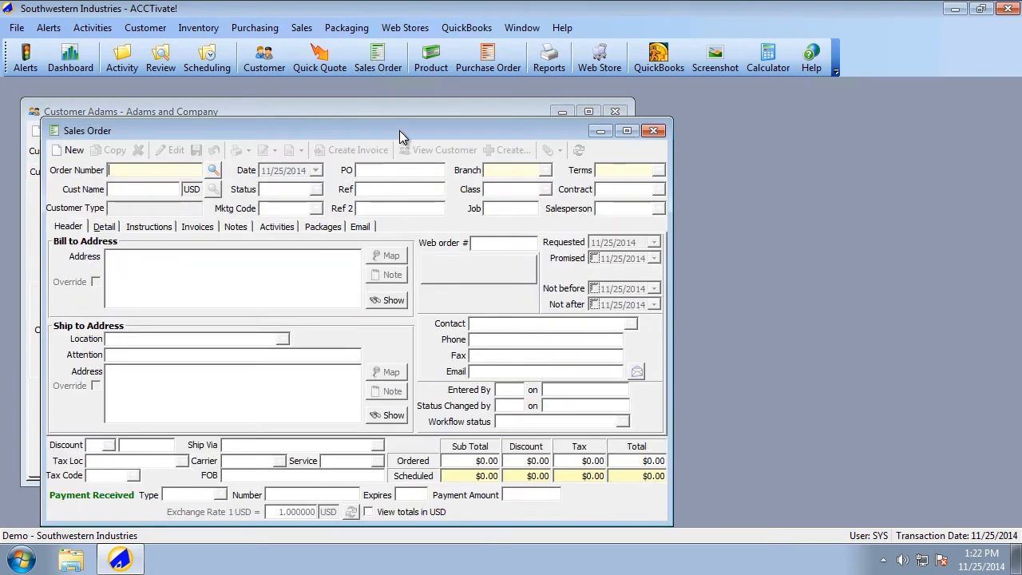
drag(399, 130, 749, 103)
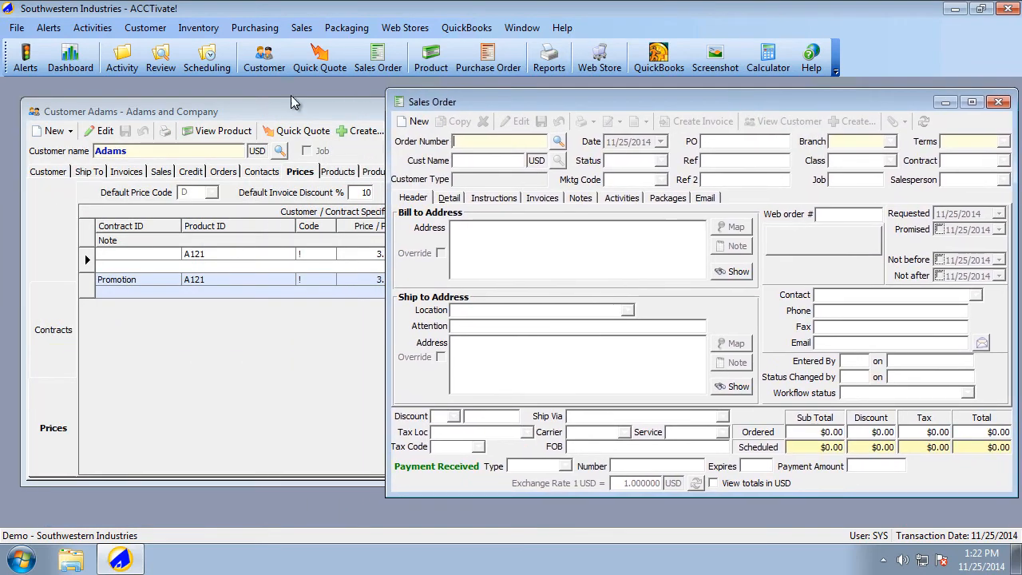
click(414, 121)
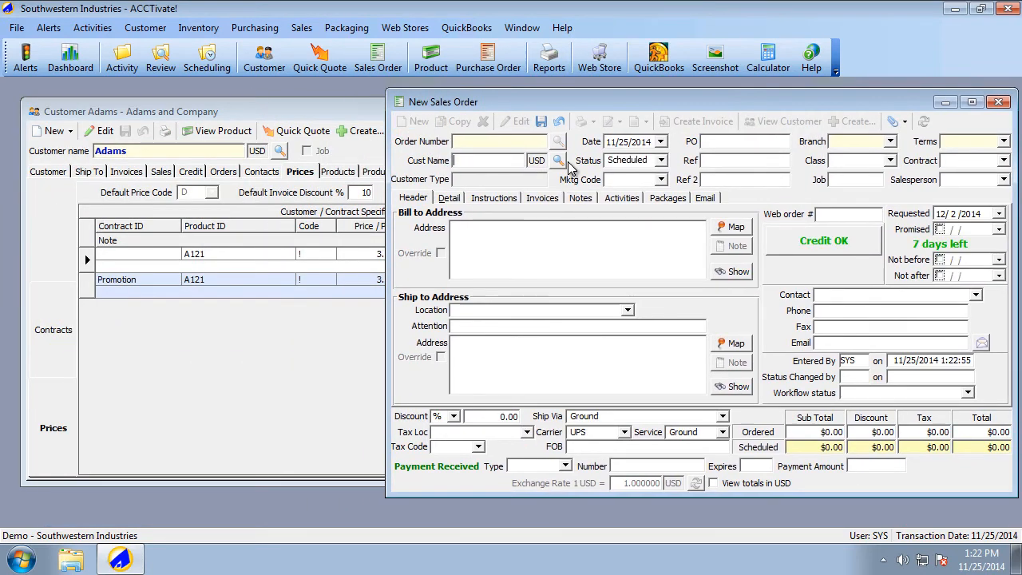
click(559, 161)
double_click(425, 206)
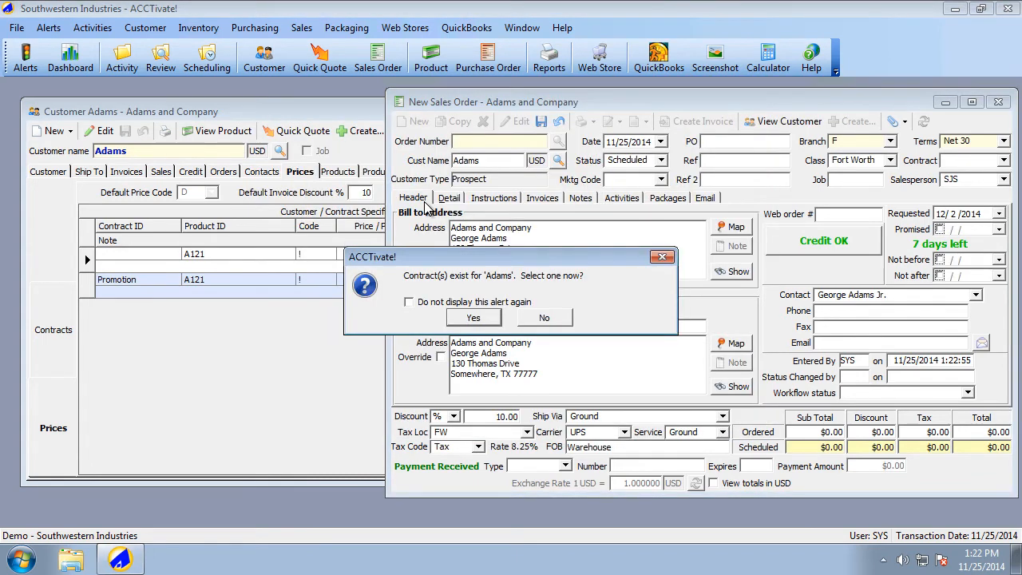
click(473, 318)
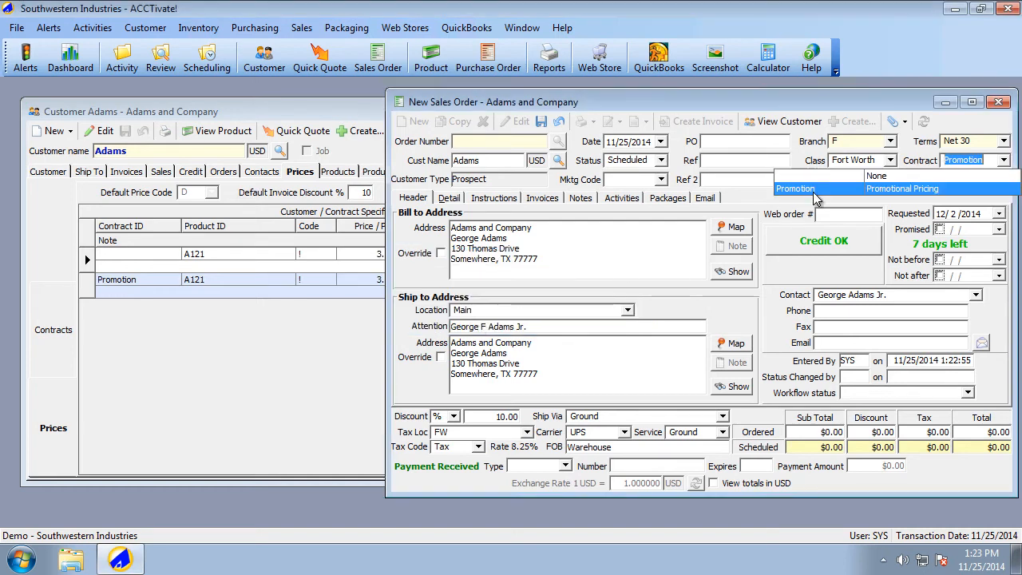
click(818, 189)
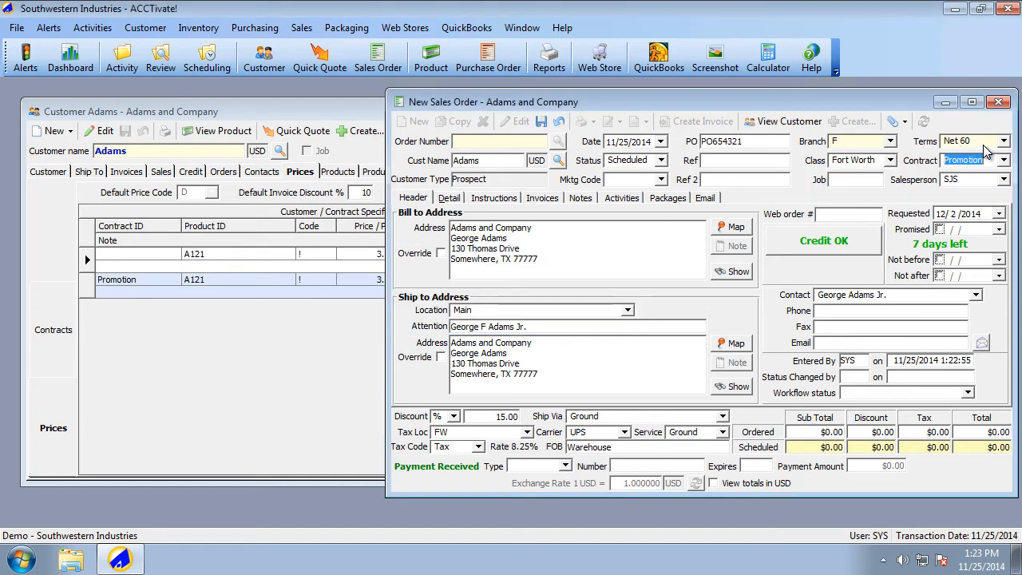
Step: Add product A121 to the sales order's detail lines and bring the customer's price list forward for comparison
click(762, 140)
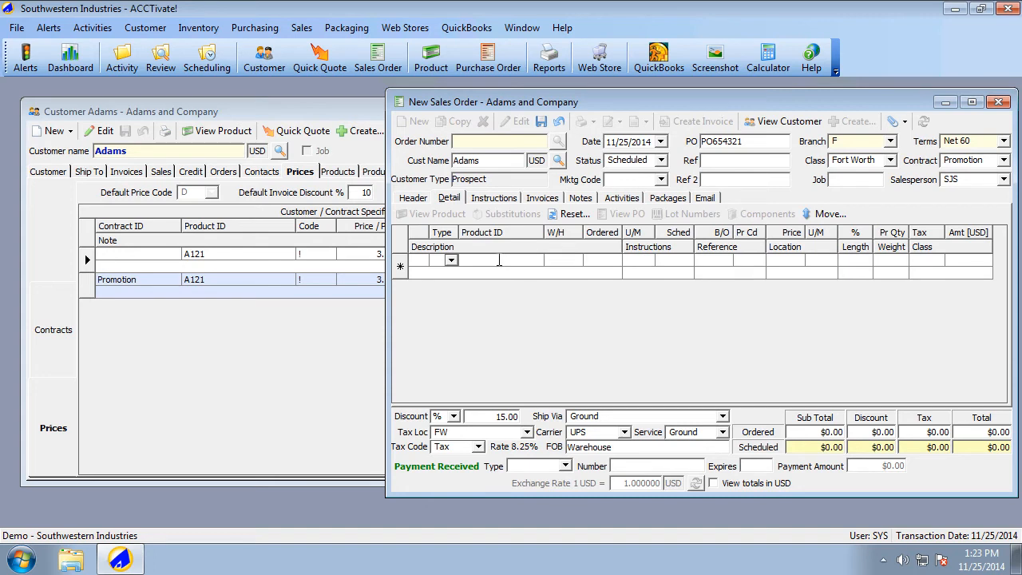
click(499, 261)
text(A121)
key(Tab)
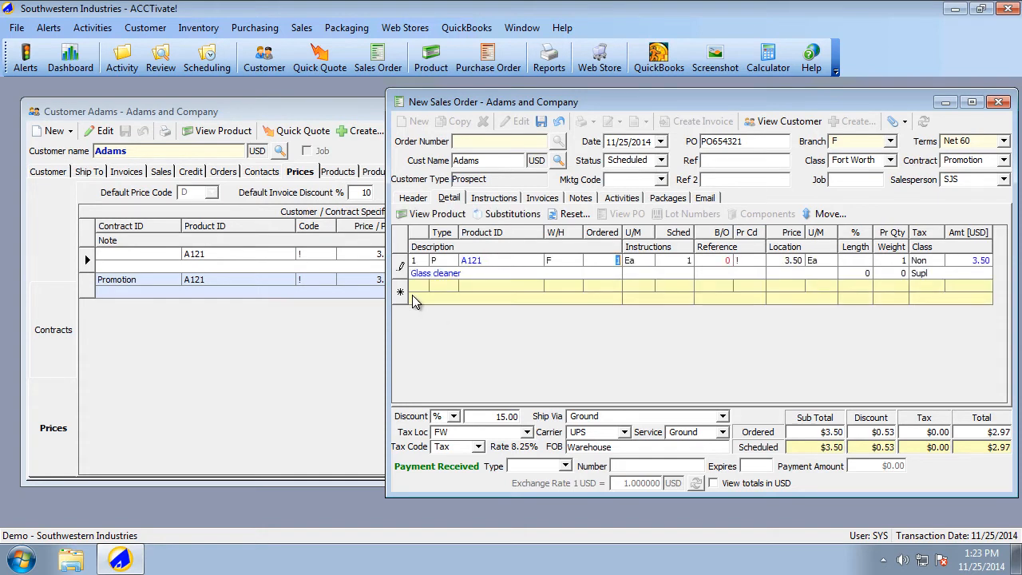
click(327, 374)
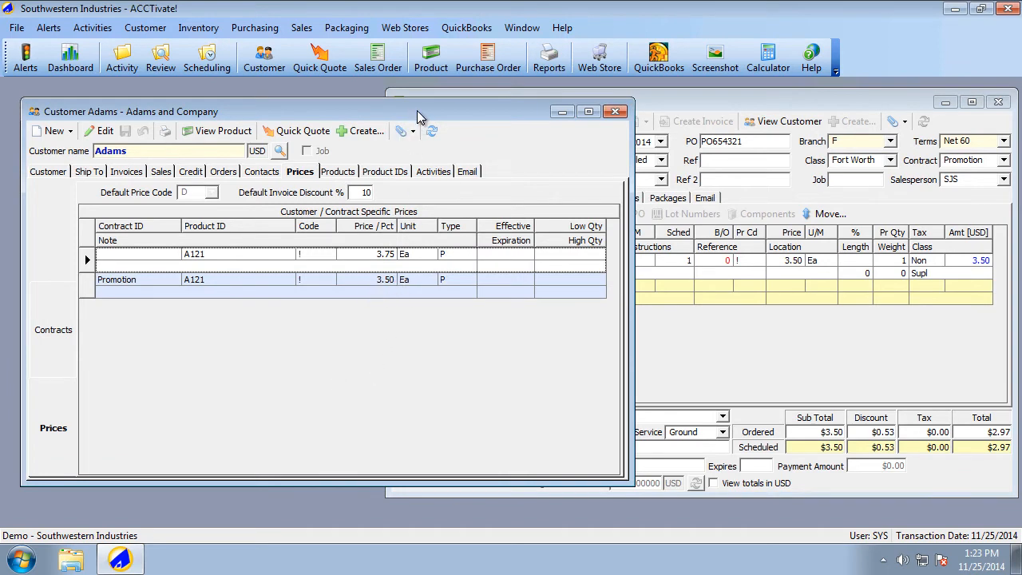
Step: Bring the Adams and Company sales order forward beside the customer record and set its order date to 12/1/2014
drag(435, 112, 414, 107)
click(715, 361)
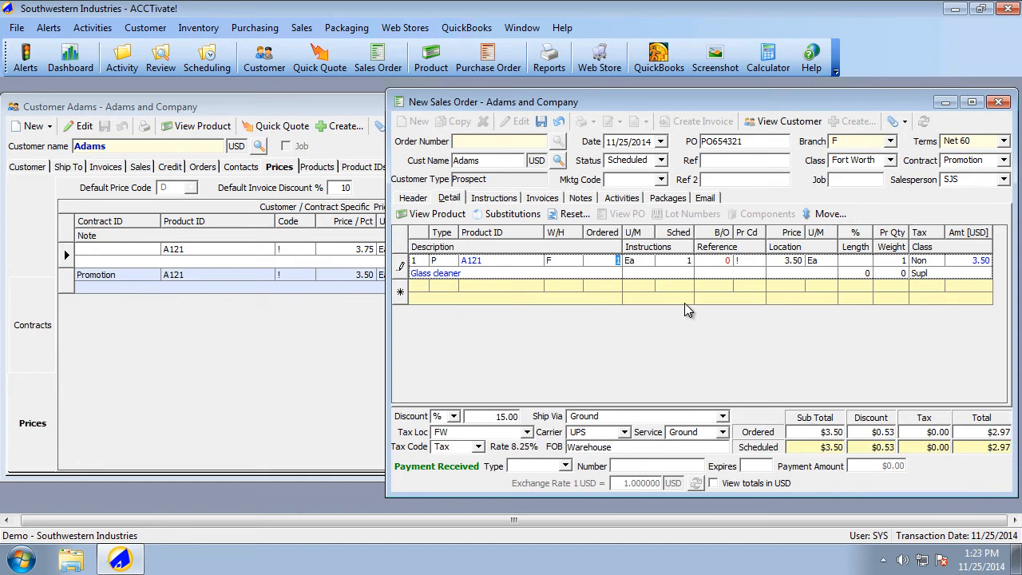
click(661, 142)
click(633, 251)
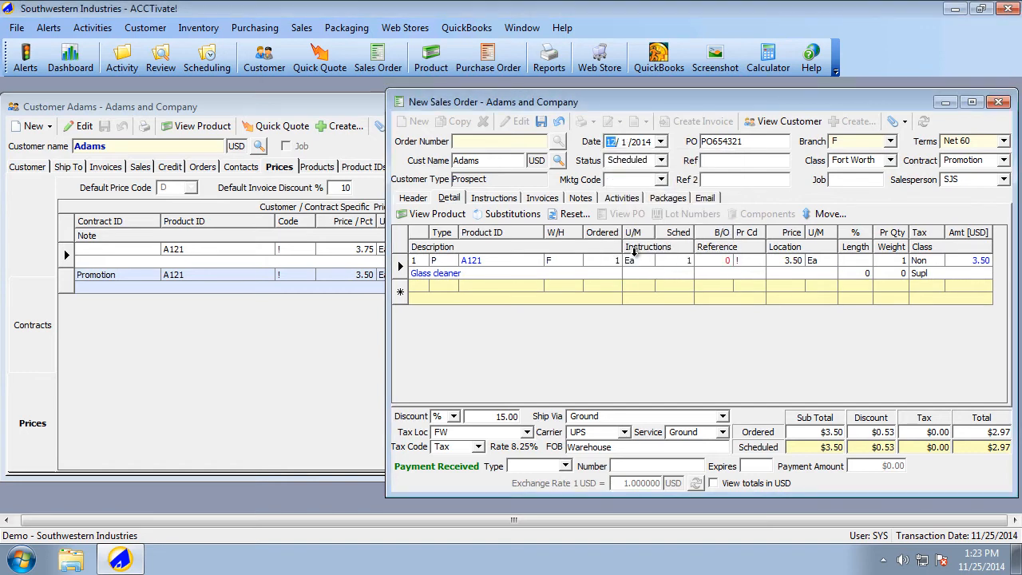
Step: Reset the A121 line's price for the changed order date, and save and close the sales order
click(569, 214)
click(570, 230)
click(803, 260)
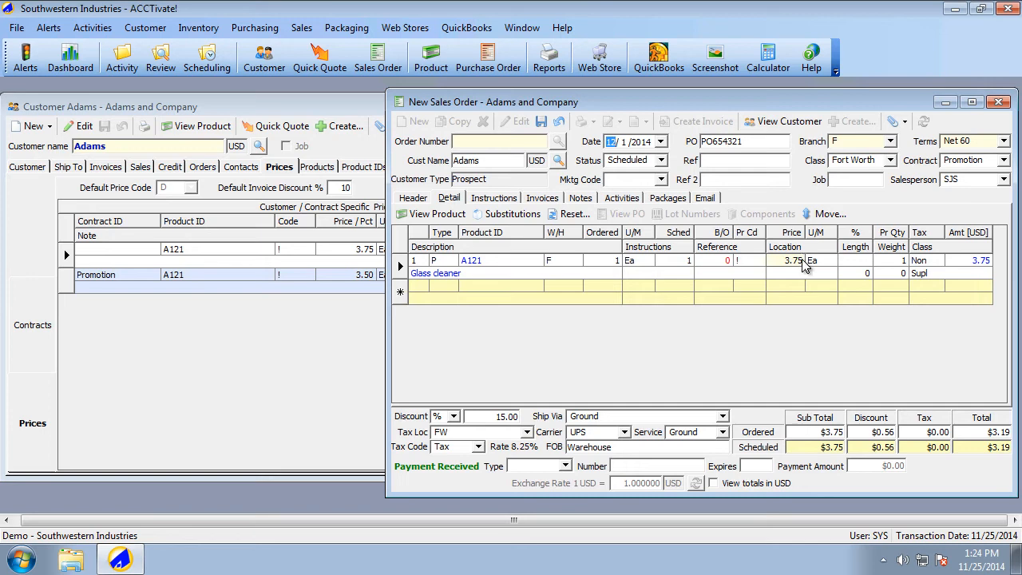
click(542, 125)
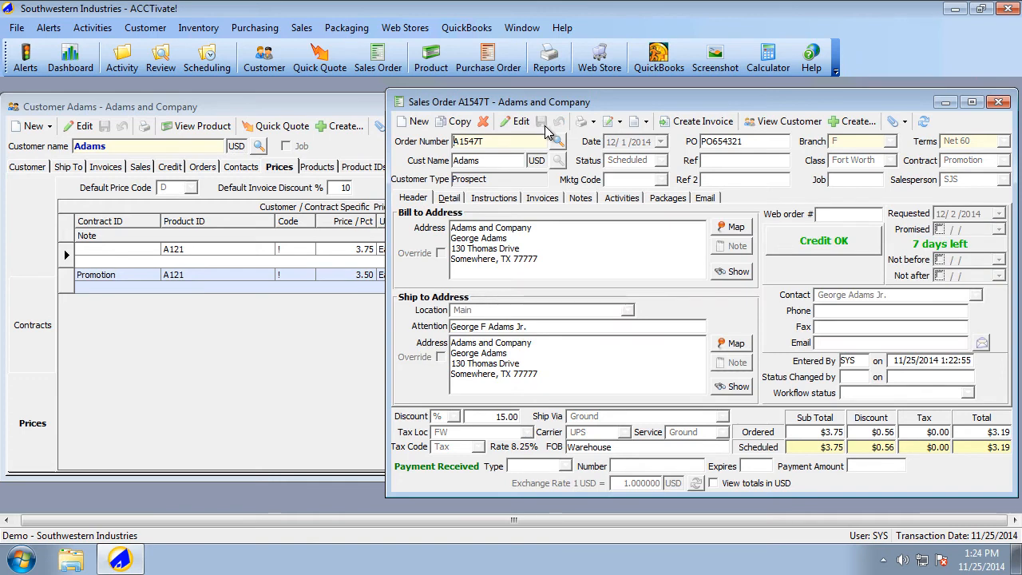
click(315, 391)
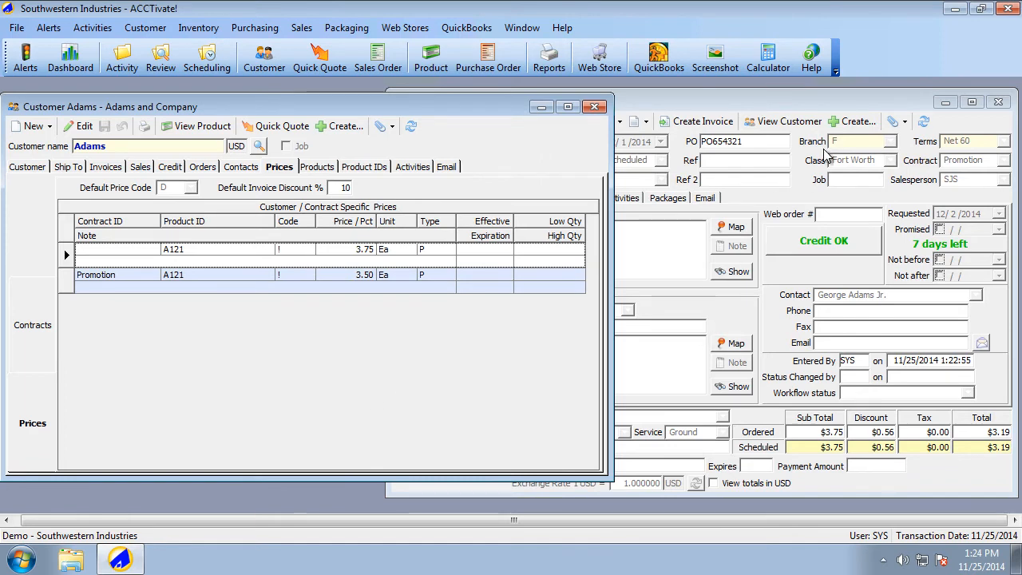
click(999, 103)
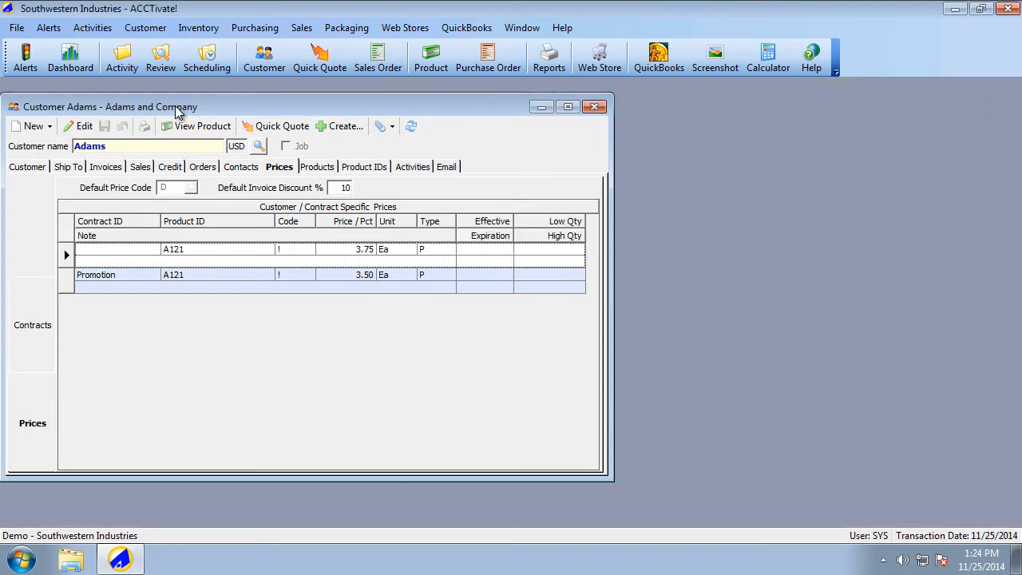
Step: Open product A121 beside the customer record and display its prices
click(434, 65)
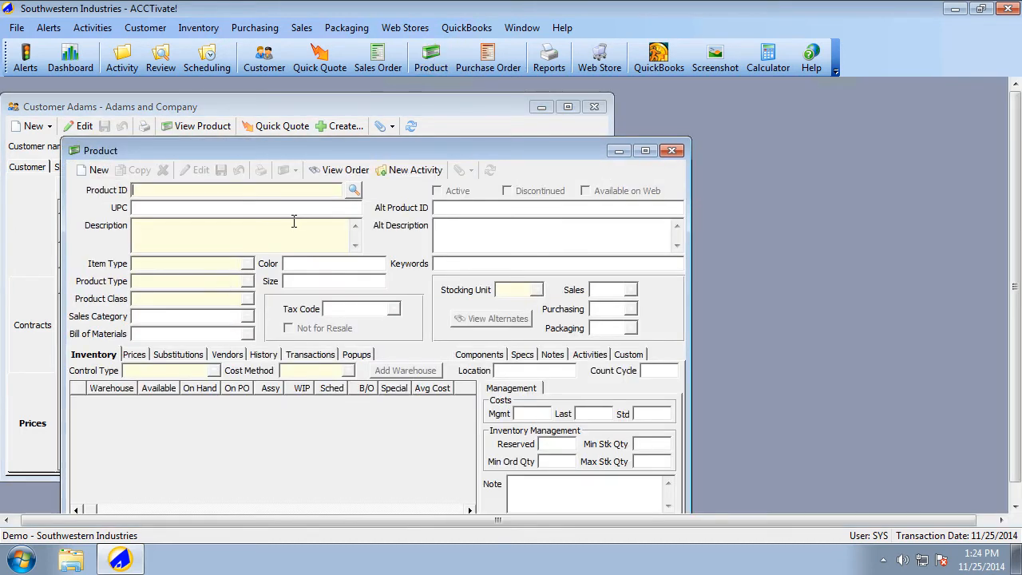
text(a121)
key(Tab)
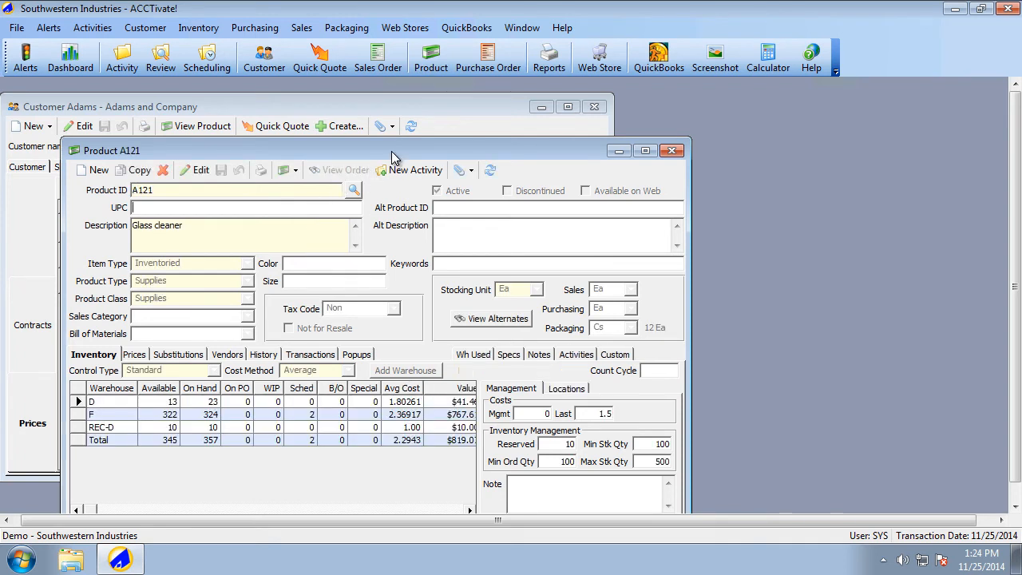
drag(395, 151, 687, 83)
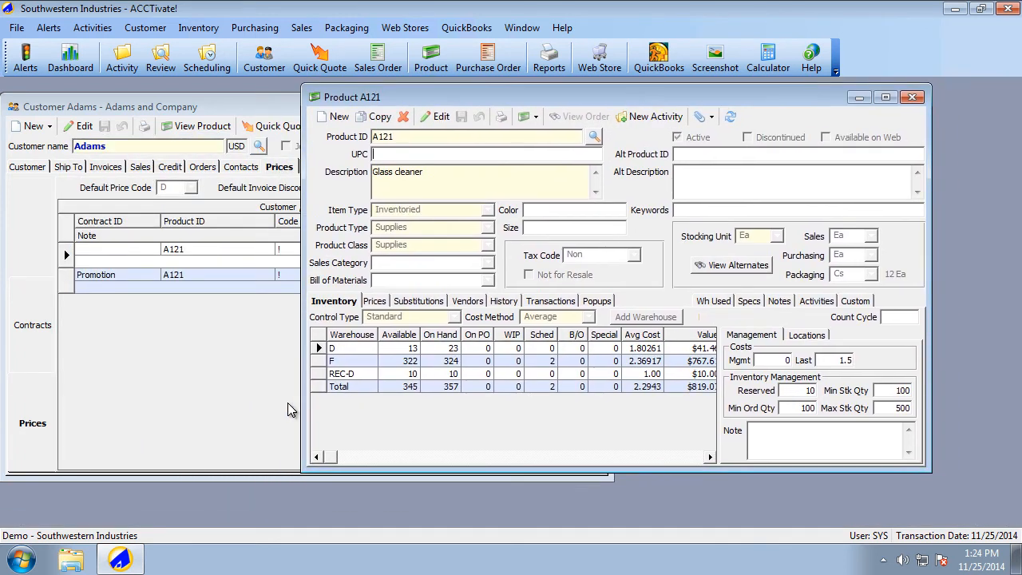
click(377, 304)
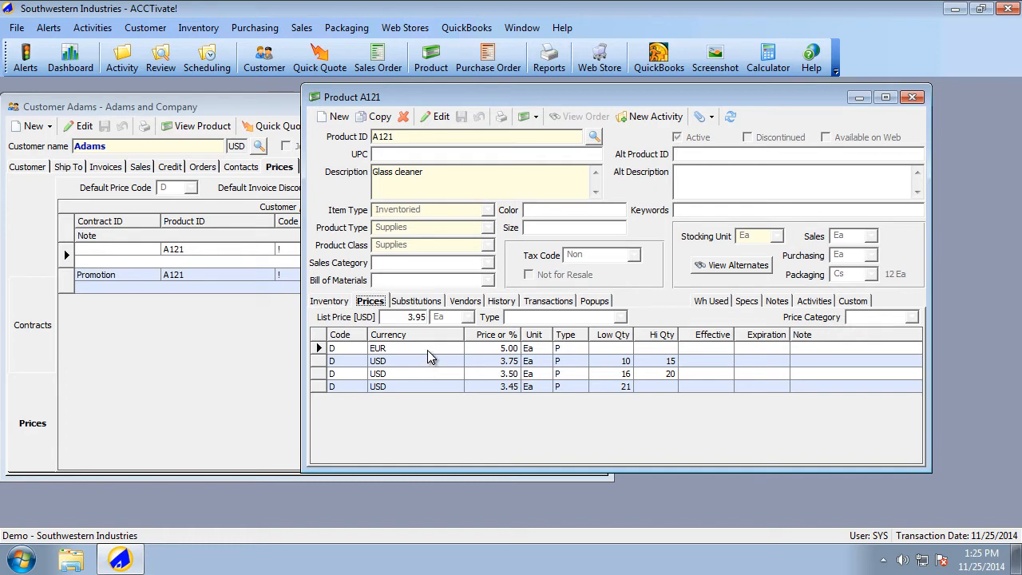
Step: Examine A121's list price, price codes, currencies, and quantity-break price lines
click(335, 348)
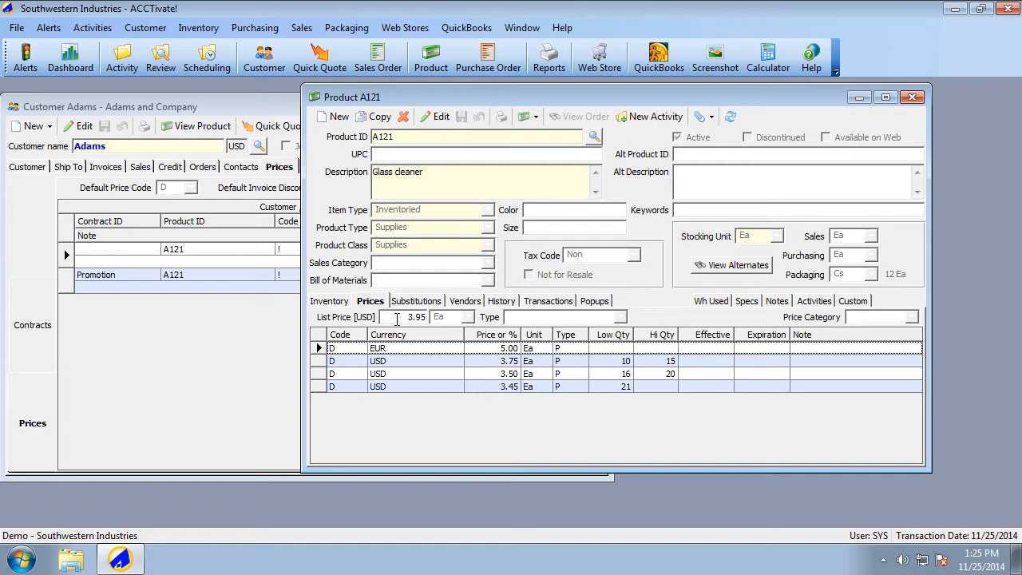
click(404, 361)
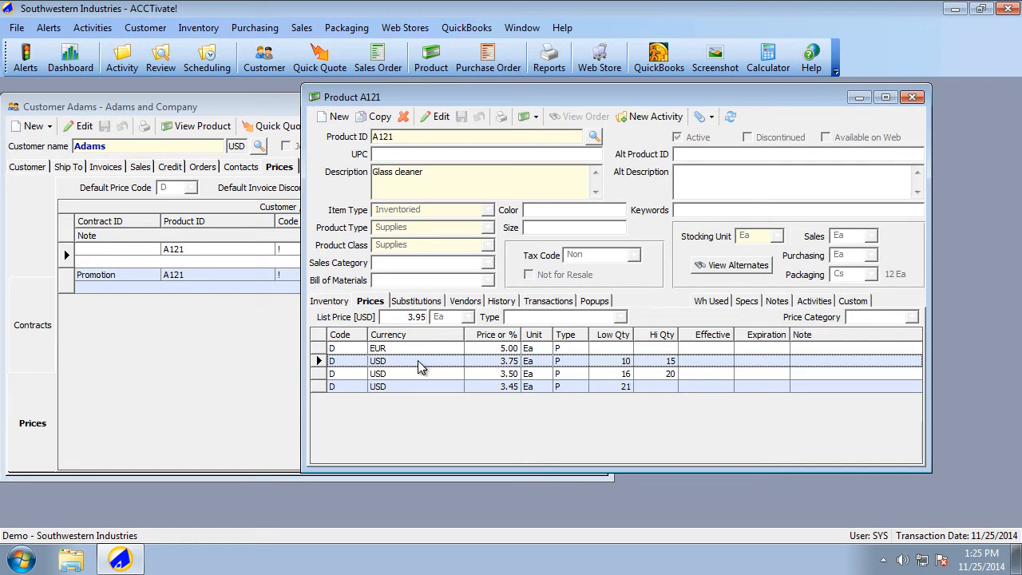
click(622, 386)
text(21)
click(621, 391)
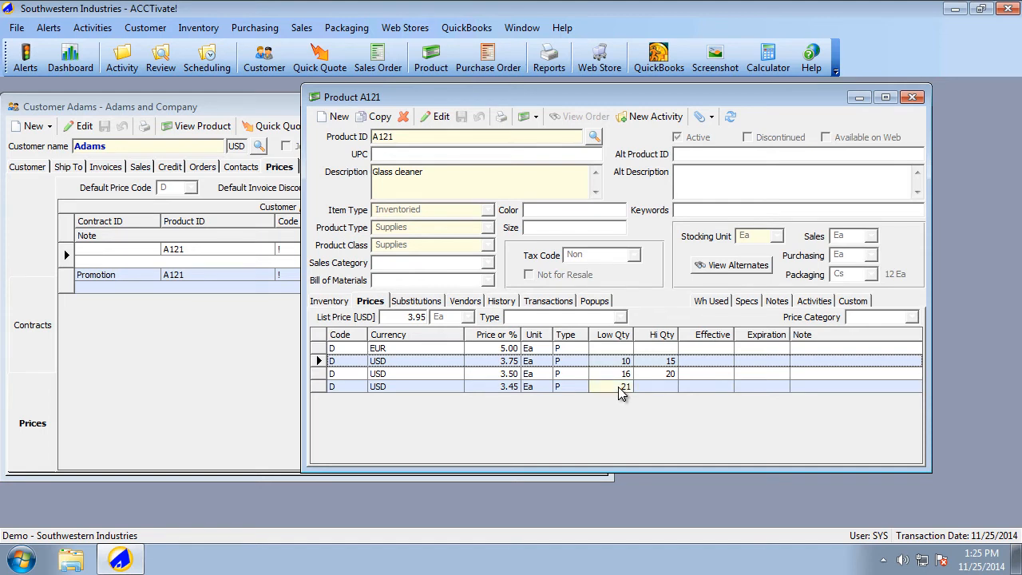
click(894, 390)
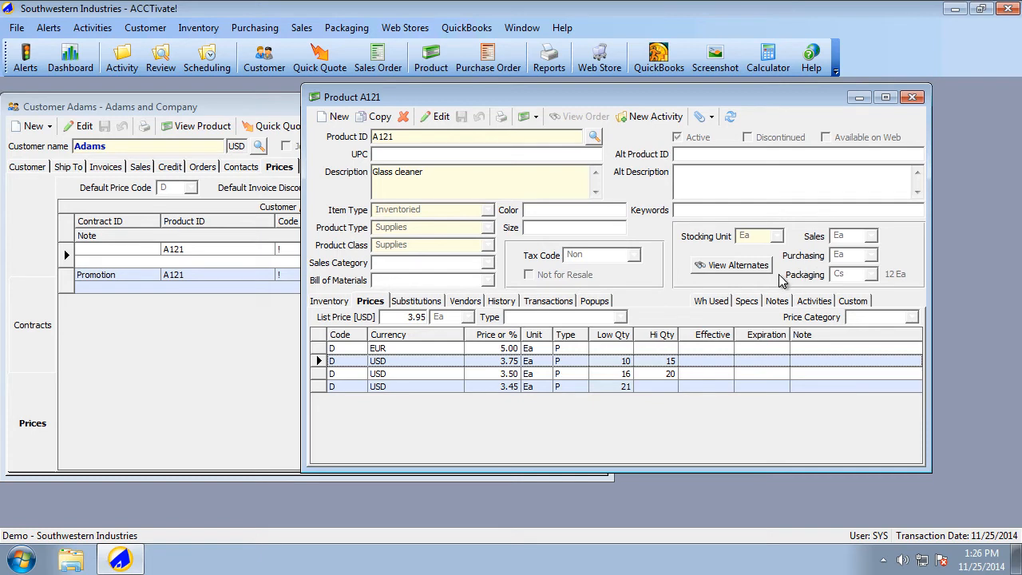
Step: View the alternate units and their quantities for product A121, and hide them again
click(751, 266)
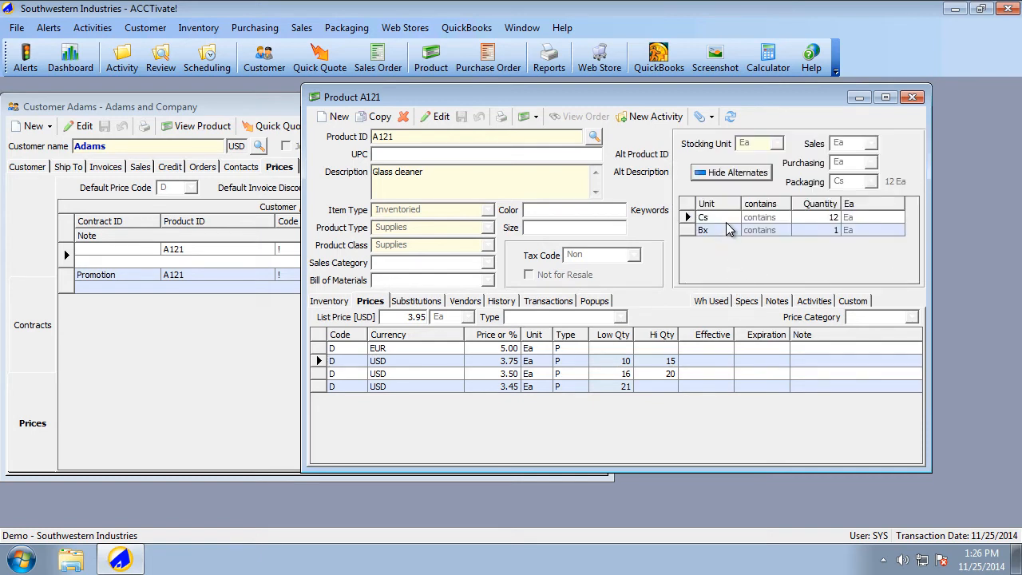
click(829, 231)
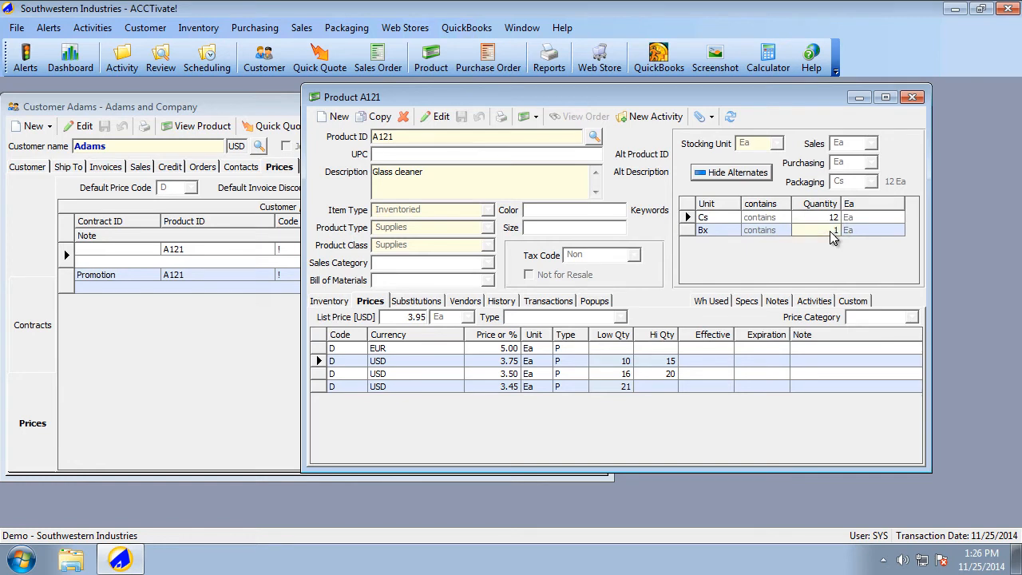
click(714, 172)
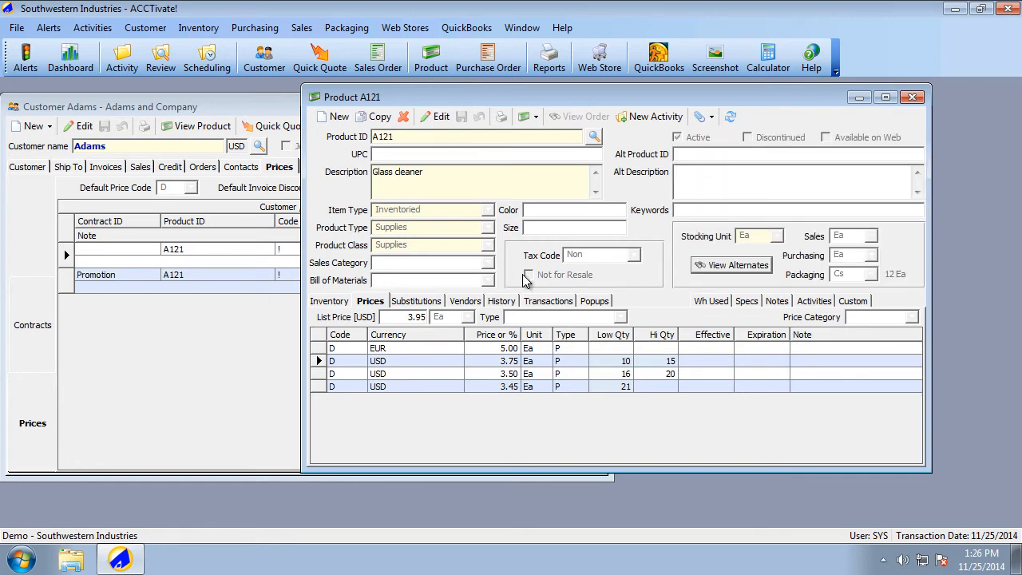
Step: Edit product A121 and add a price line with code S (Special) and currency USD
click(429, 117)
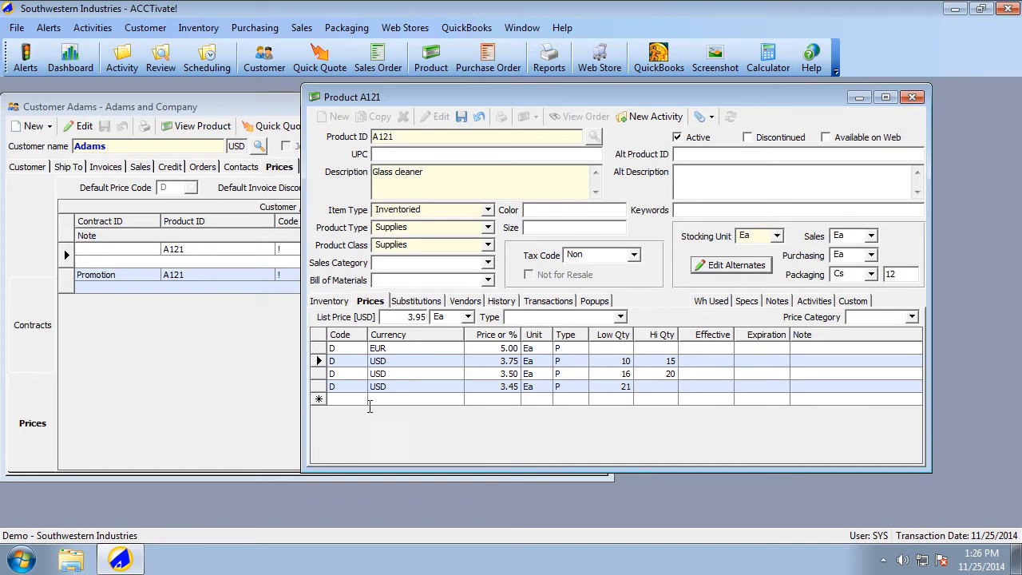
click(528, 400)
click(545, 399)
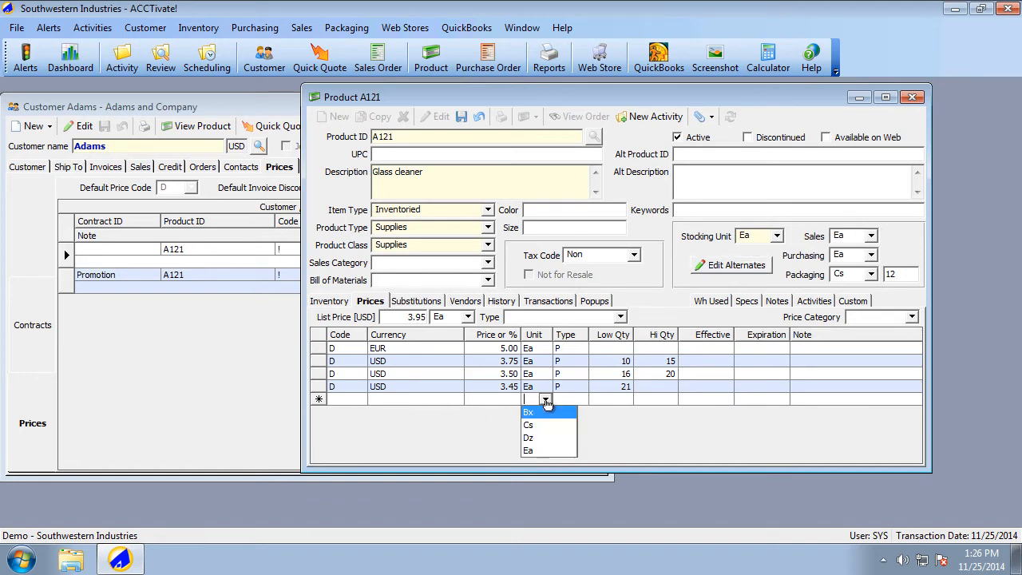
click(545, 399)
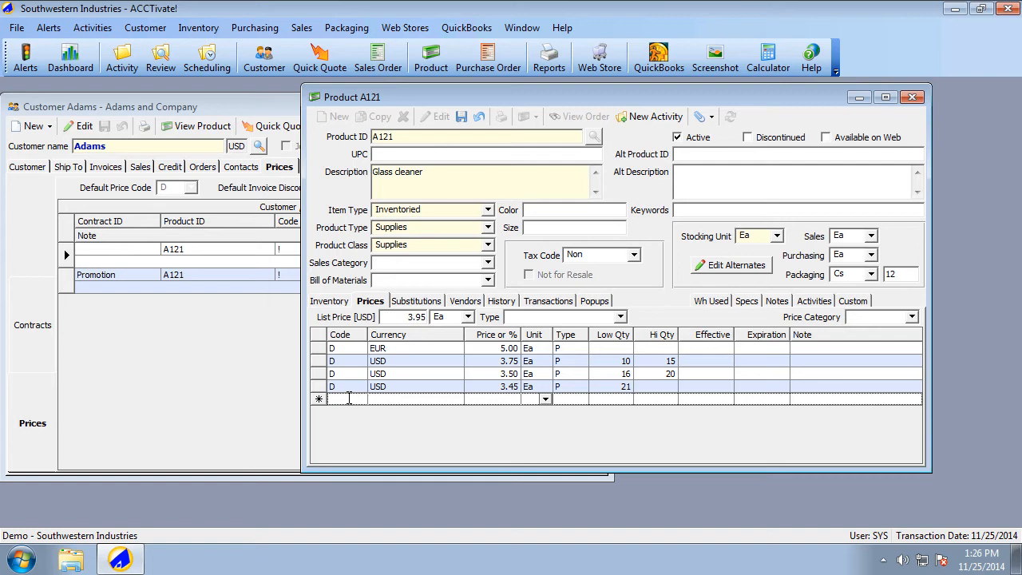
click(349, 398)
click(360, 398)
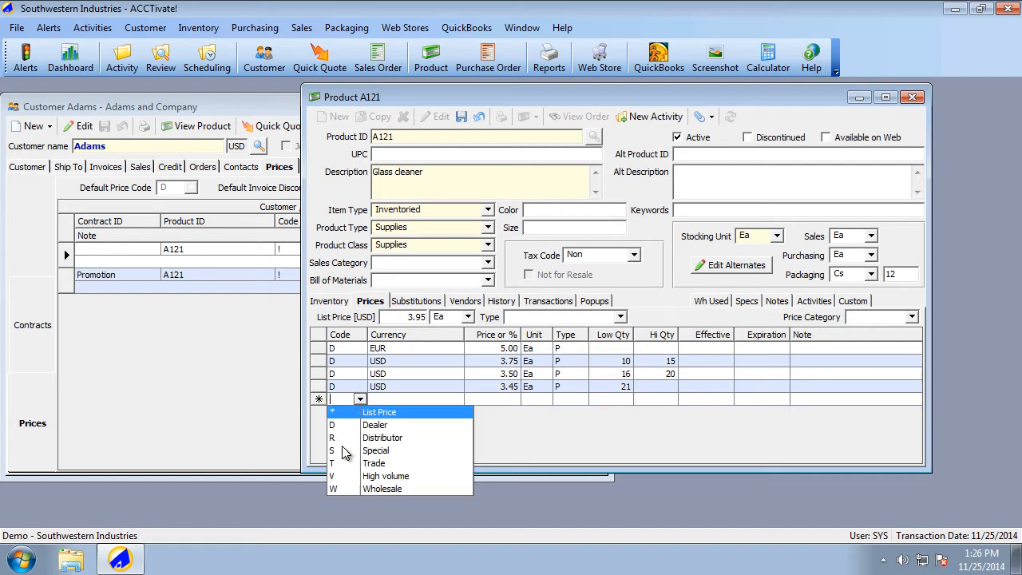
click(355, 451)
click(455, 398)
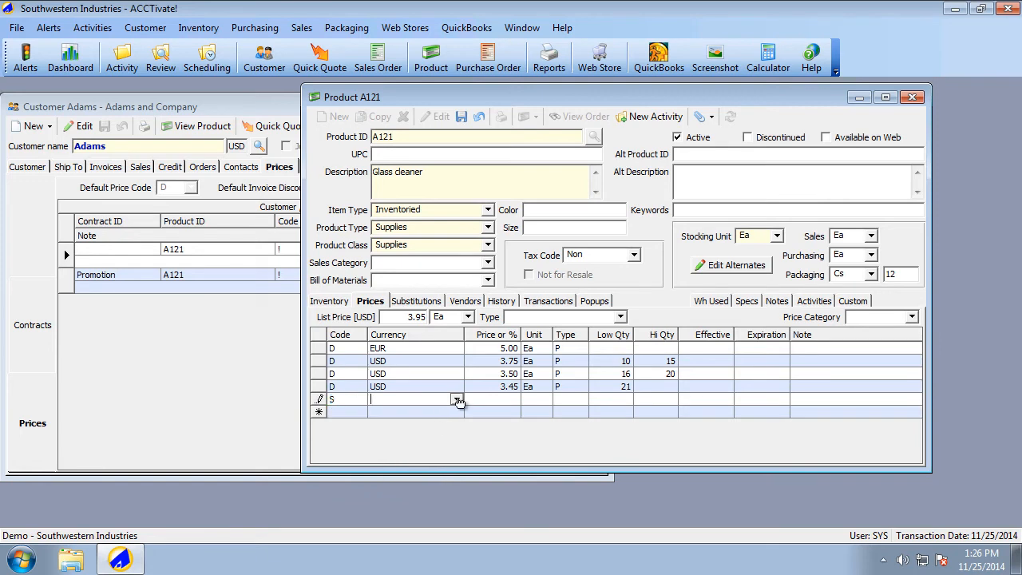
click(456, 398)
click(383, 462)
Step: Set the new Special price line to 2.75 with unit Ea and type P (Price)
click(502, 396)
text(2.75)
key(Tab)
click(545, 403)
key(Tab)
click(581, 399)
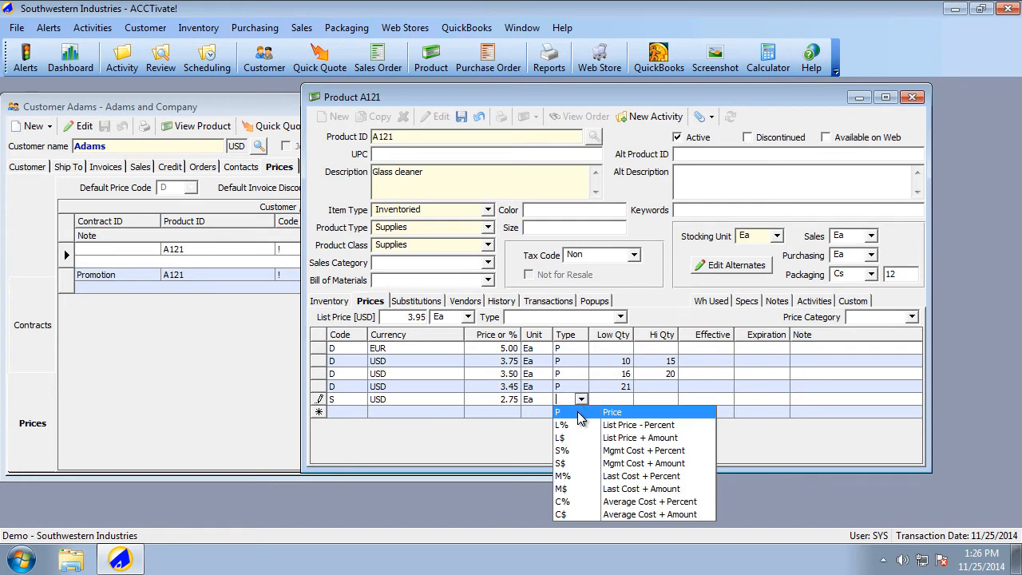
click(585, 409)
Step: Make the Special price effective 11/1/2014 with expiration 11/30/2014, and save product A121
click(717, 398)
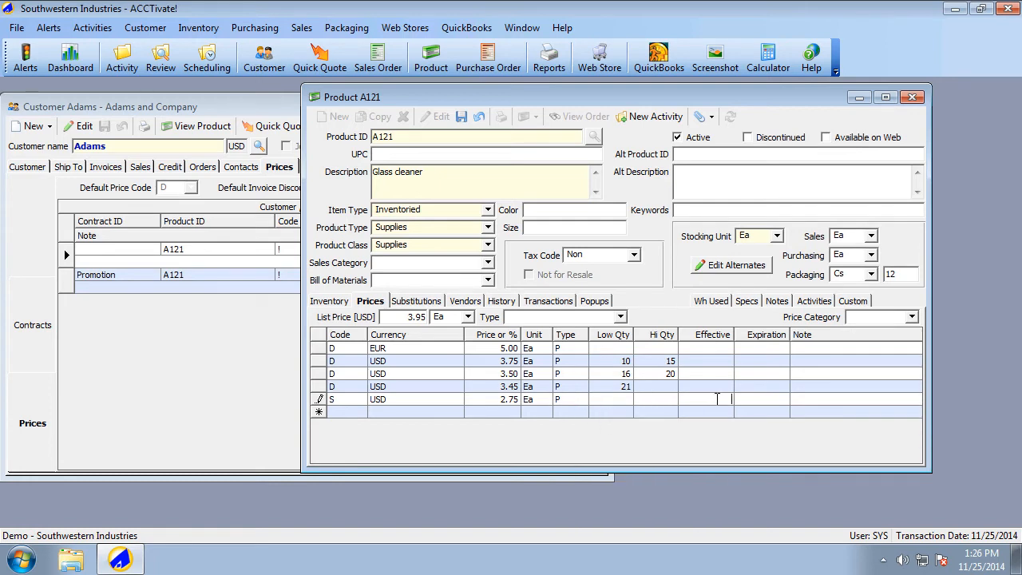
text(11/1/2014)
key(Tab)
text(11/)
text(0/2014)
click(463, 117)
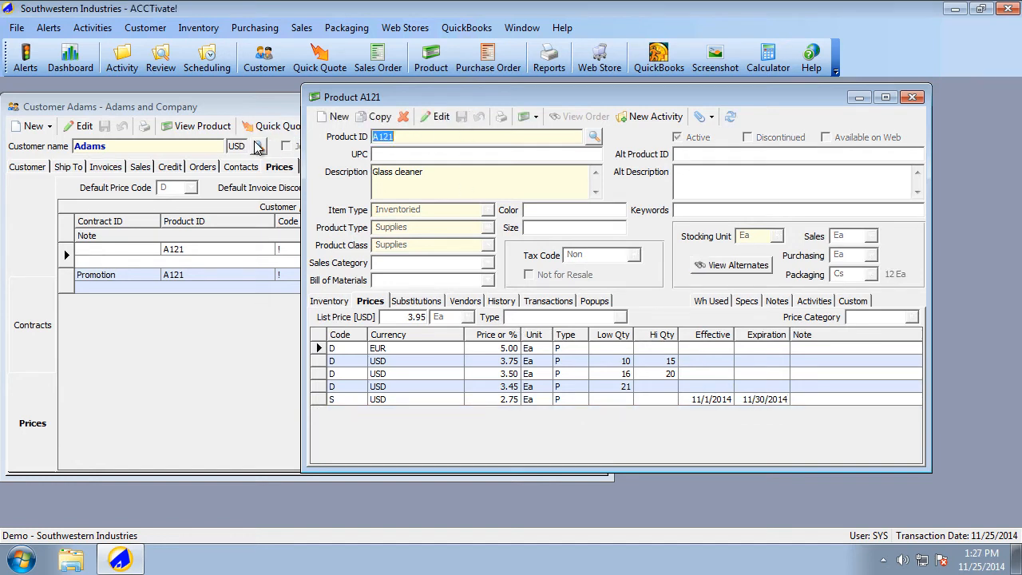
Step: Load the customer listed directly below Apex, set the default price code to S (Special), and save the record
click(259, 147)
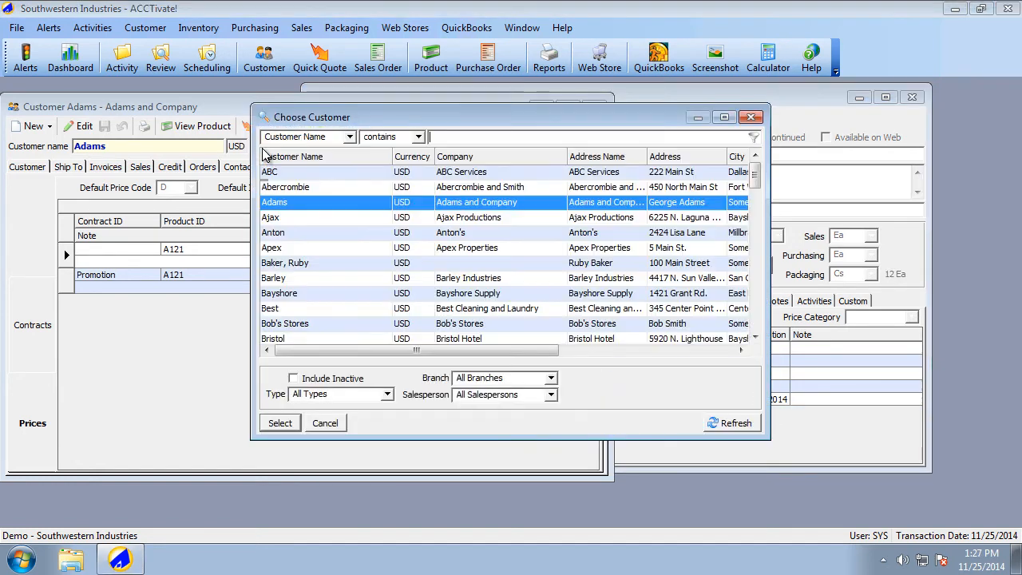
double_click(346, 265)
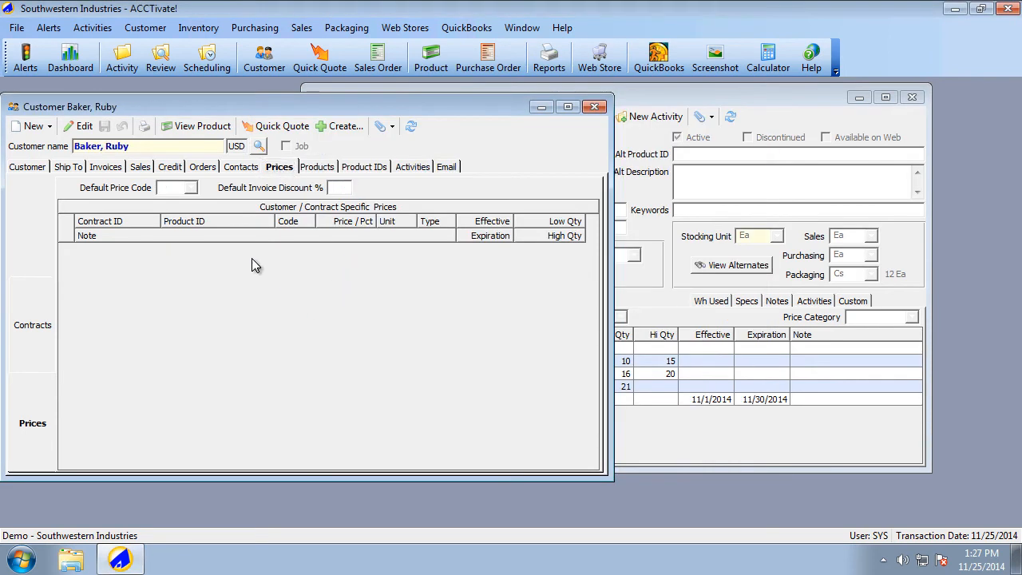
click(78, 126)
click(191, 188)
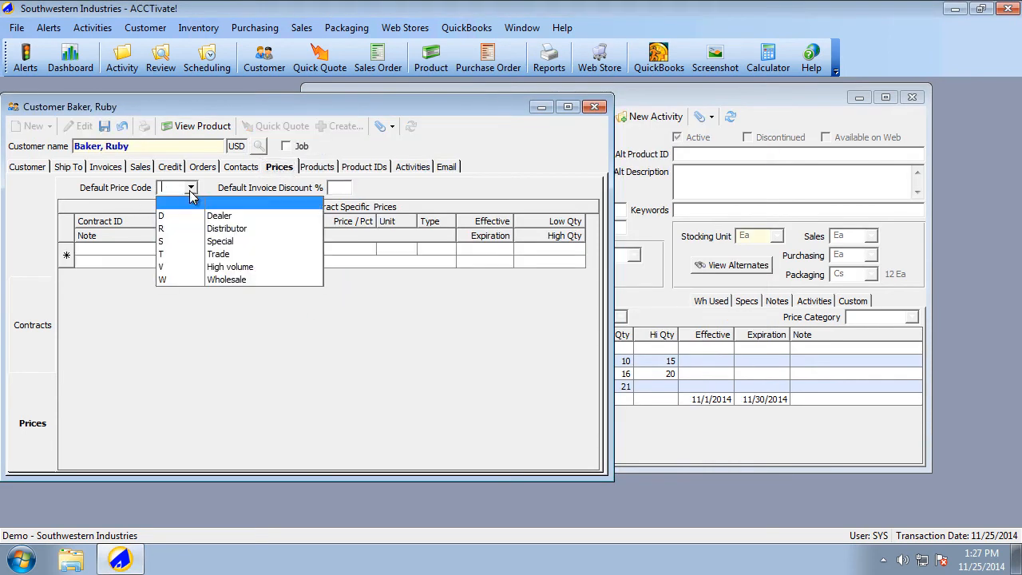
click(169, 241)
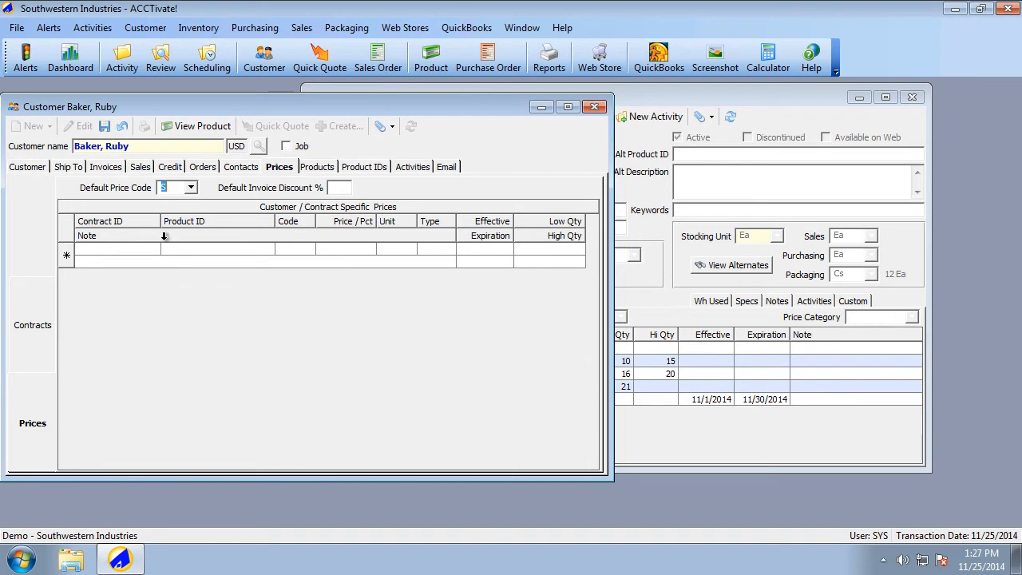
click(104, 128)
Step: Create a sales order from this customer record and add product A121 to its detail lines
click(336, 126)
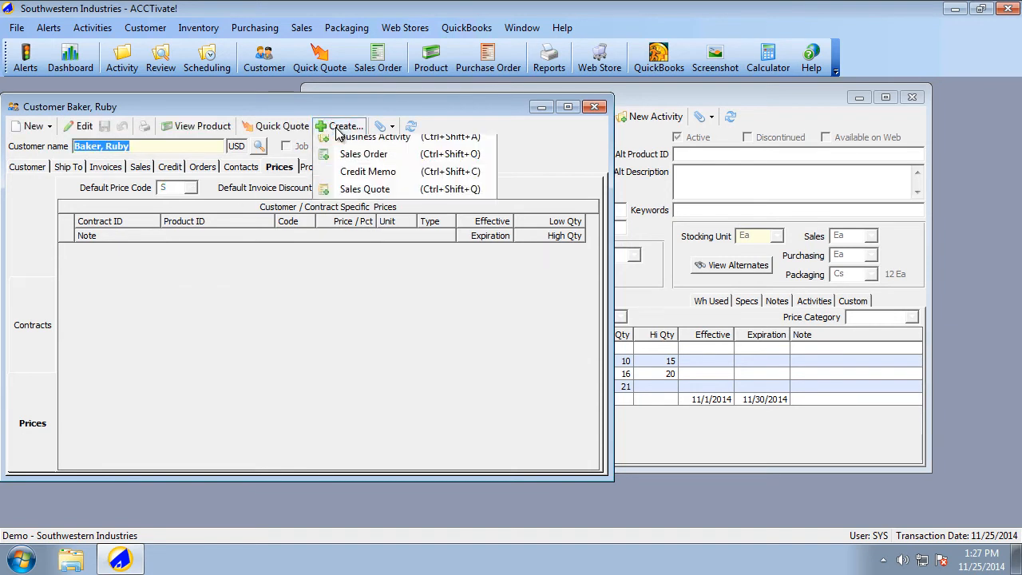
click(338, 161)
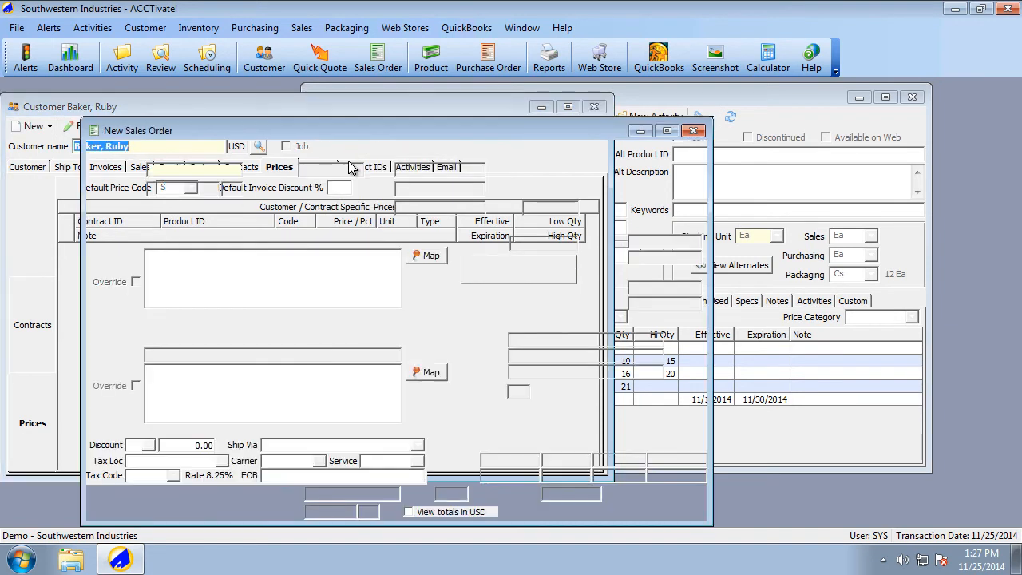
click(147, 229)
click(179, 288)
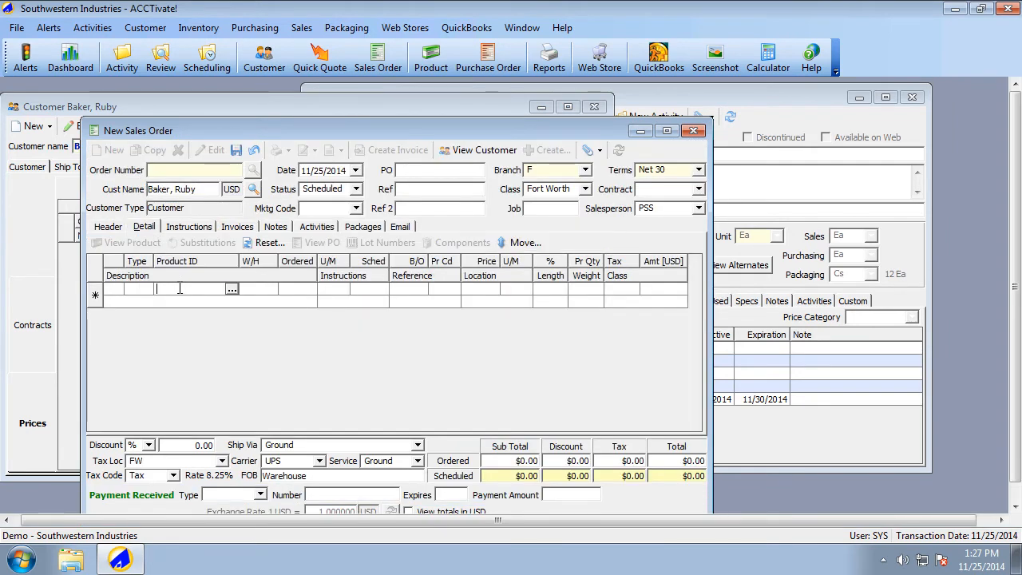
text(A121)
key(Tab)
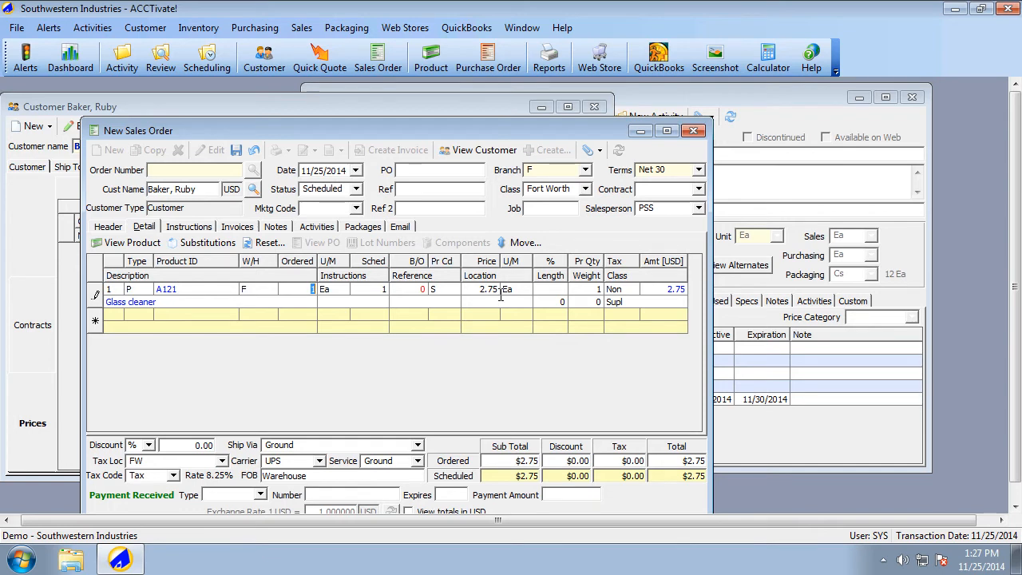
Step: Check product A121's price lines and discard the unsaved sales order
click(771, 428)
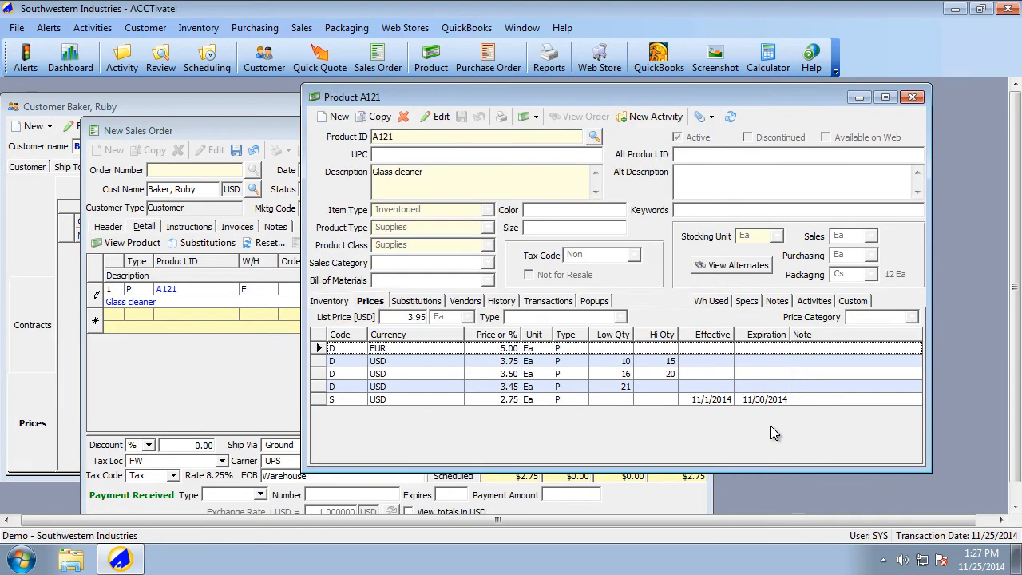
click(254, 151)
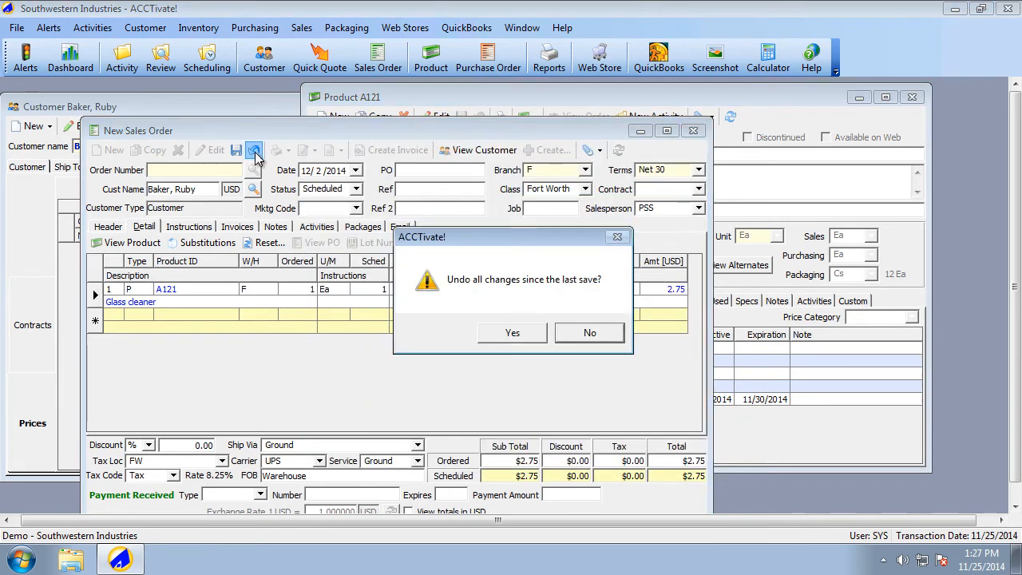
click(532, 331)
click(590, 370)
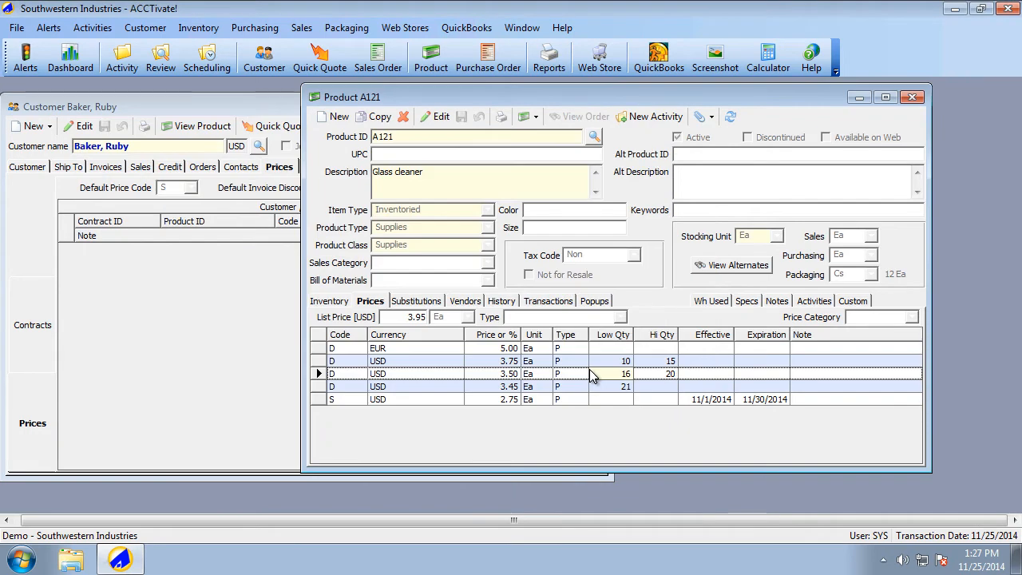
click(271, 112)
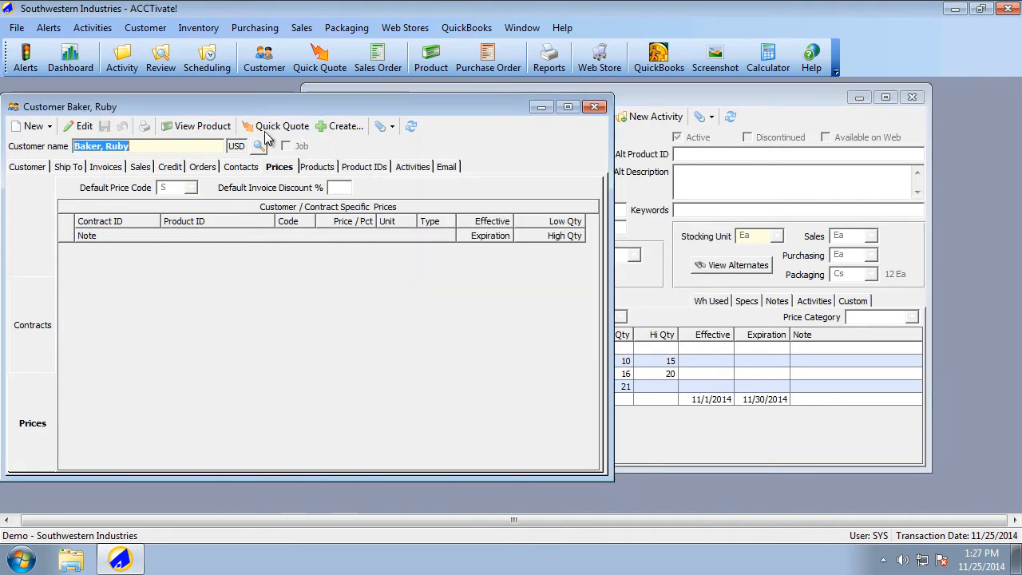
click(259, 149)
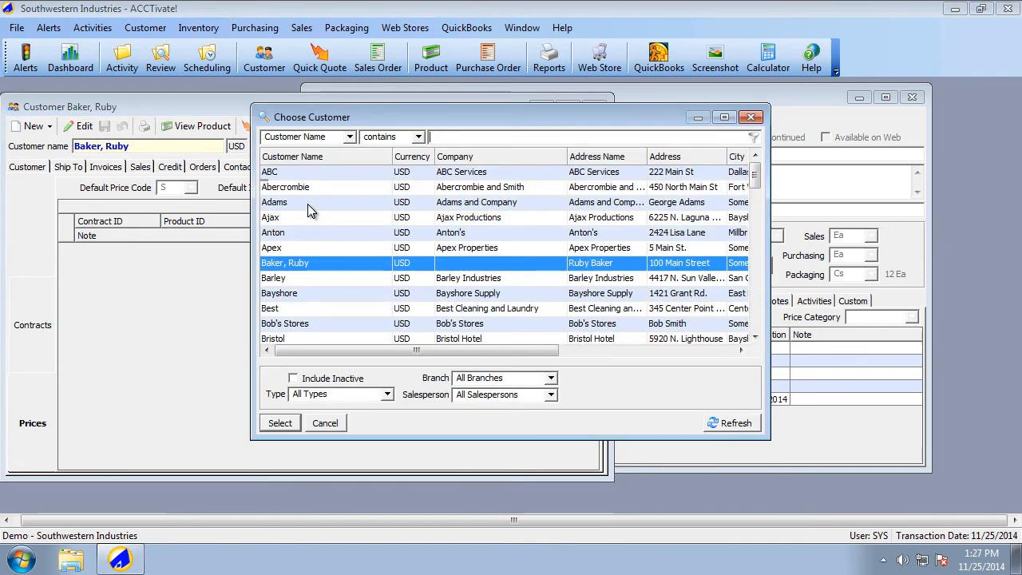
double_click(313, 219)
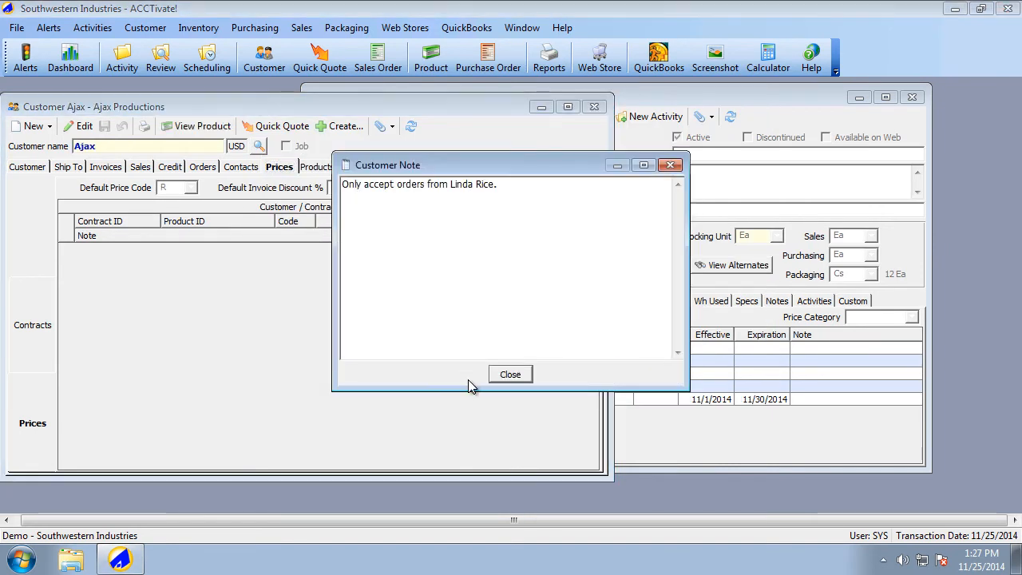
key(Escape)
Step: Load customer Apex in the customer window and bring product A121's price list to the front
click(258, 147)
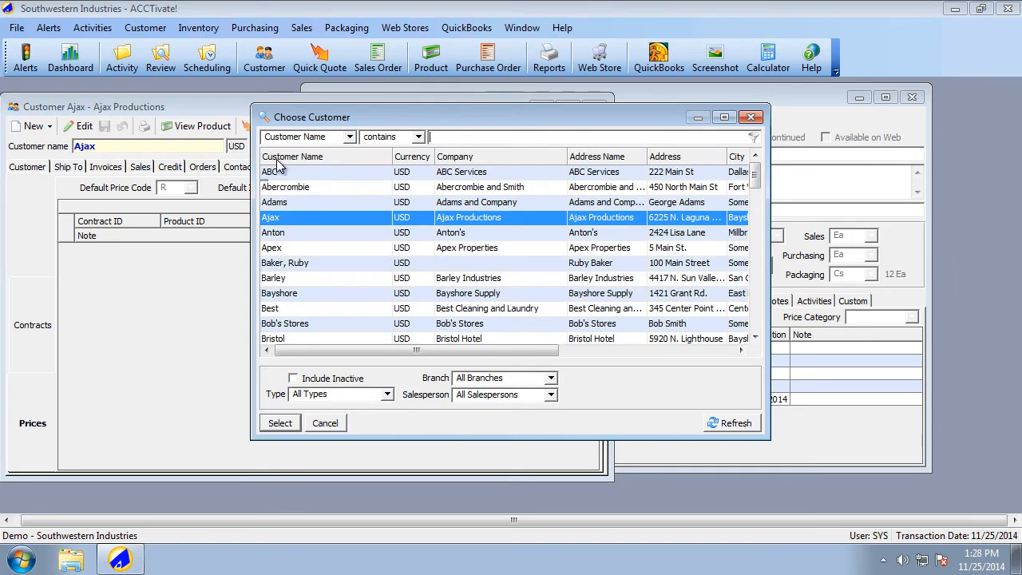
double_click(310, 246)
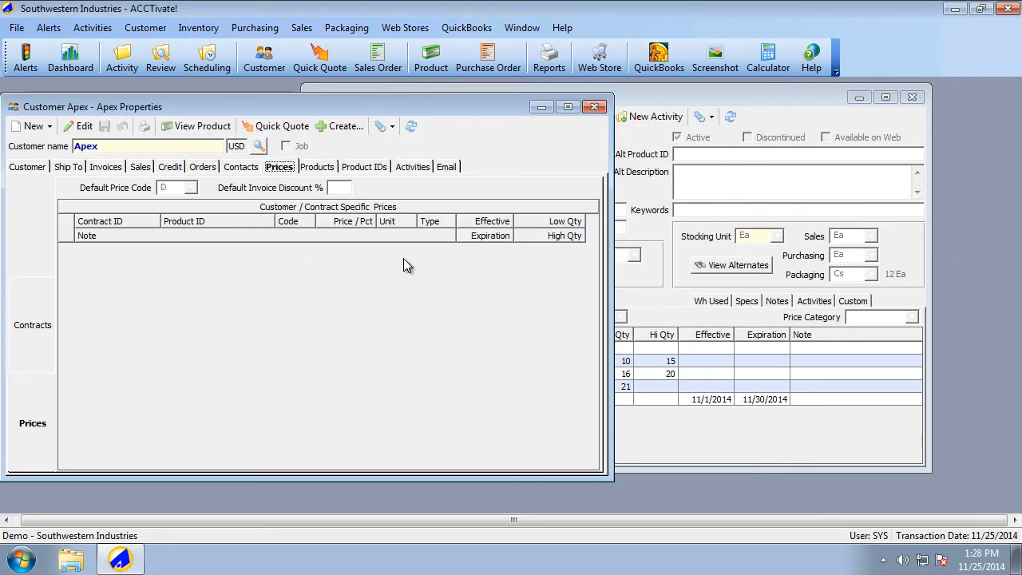
click(650, 282)
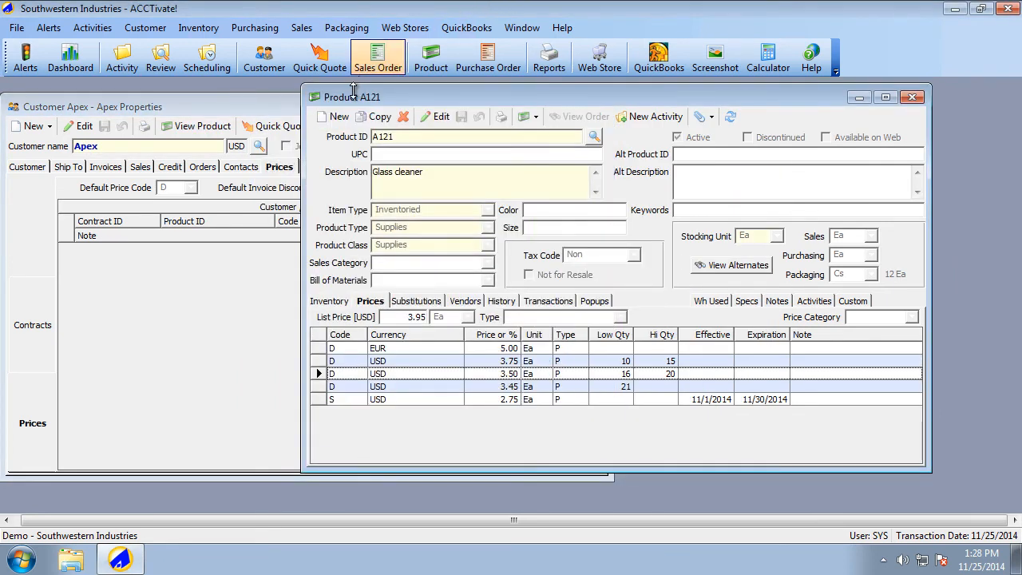
Step: Create a sales order from the Apex customer record and add product A121 as its first detail line
click(279, 139)
click(339, 126)
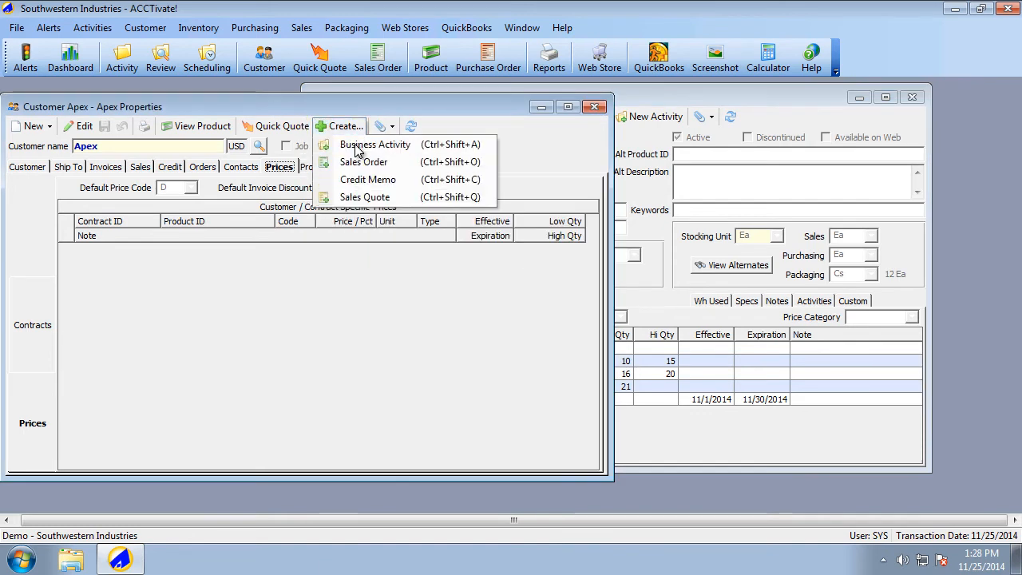
click(363, 162)
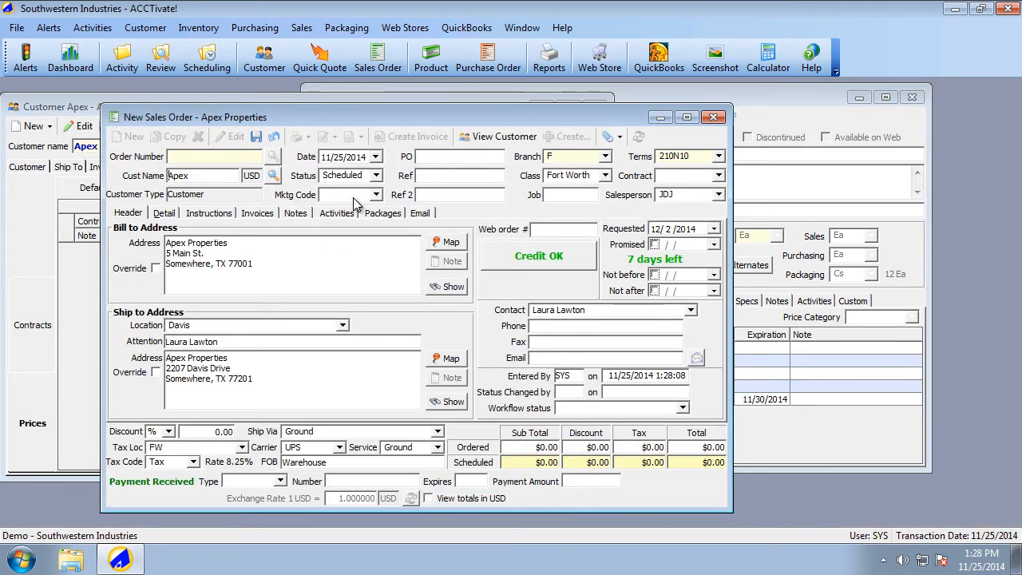
click(177, 214)
click(184, 276)
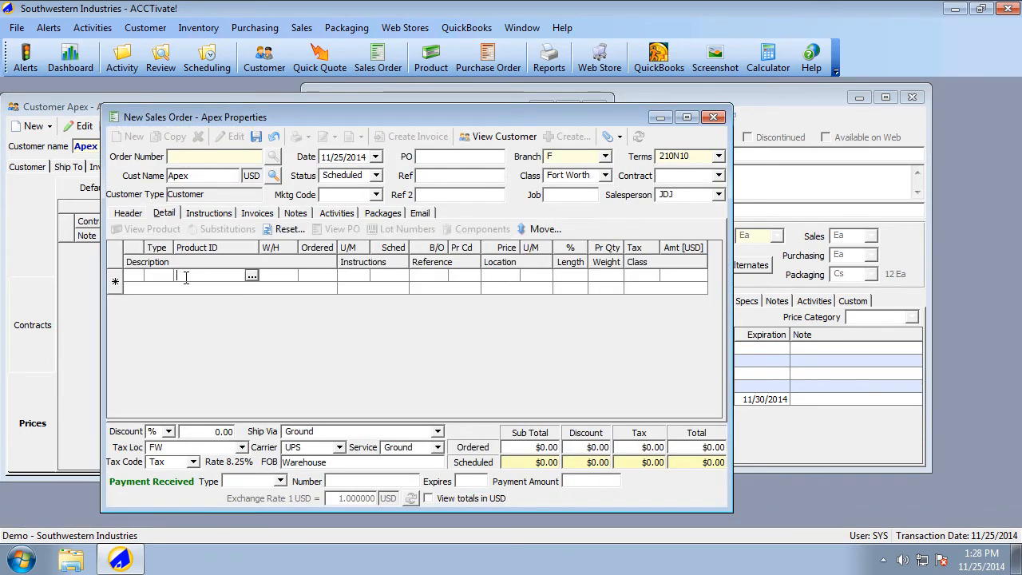
text(a121)
key(Tab)
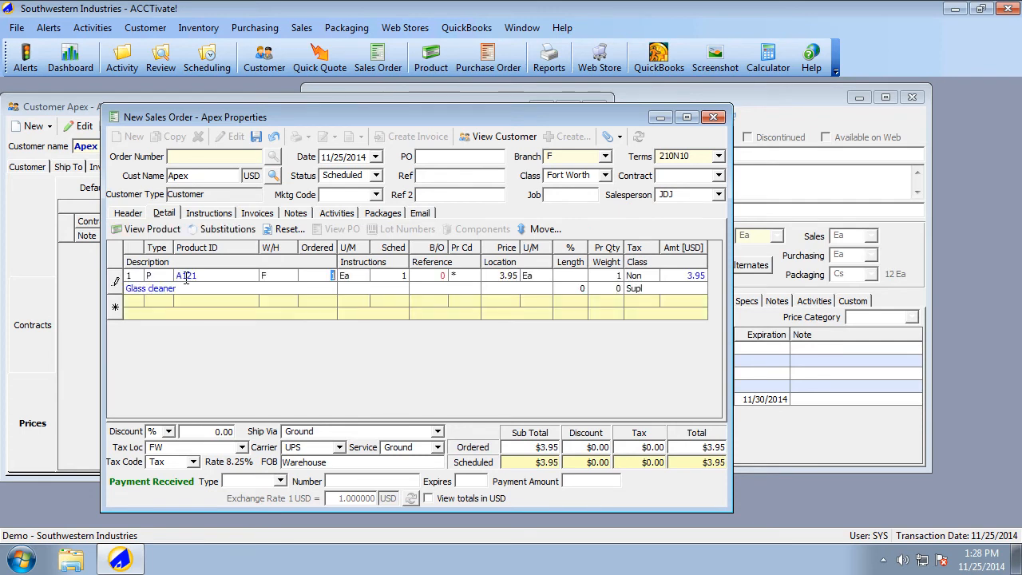
Step: Check Apex's default price code and arrange the sales order and product A121 windows so both are visible
click(80, 354)
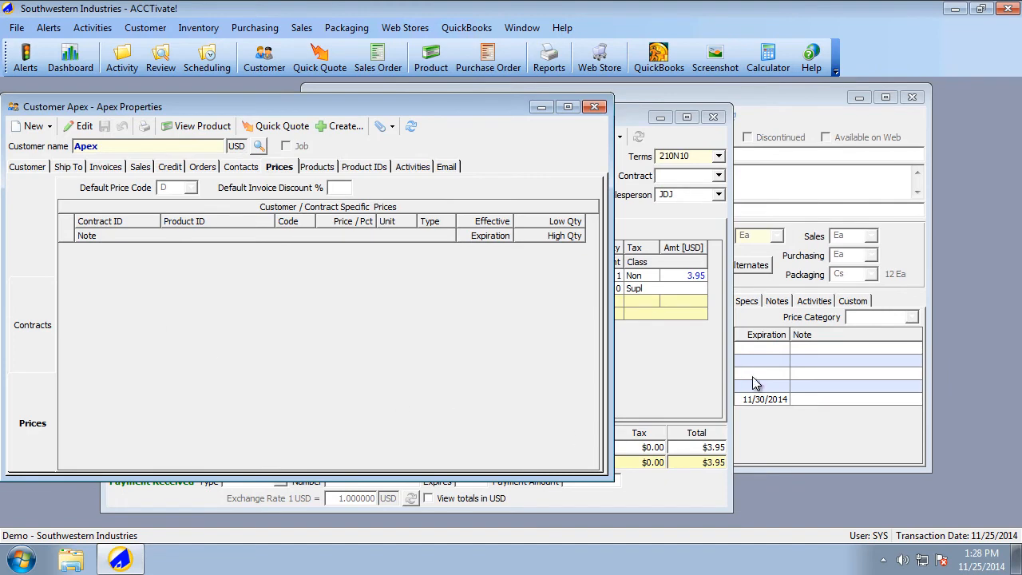
click(696, 365)
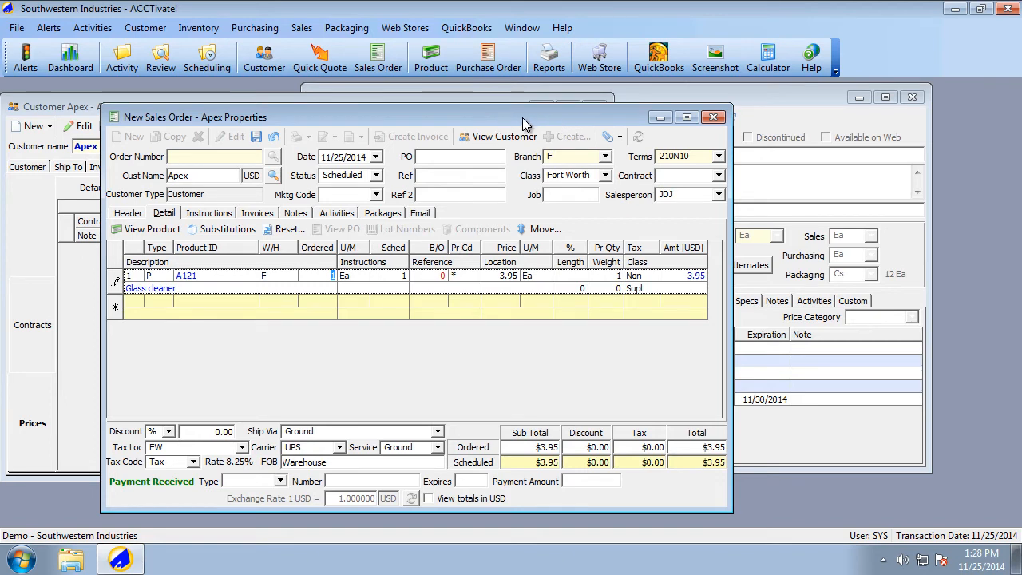
drag(522, 117, 439, 108)
click(723, 114)
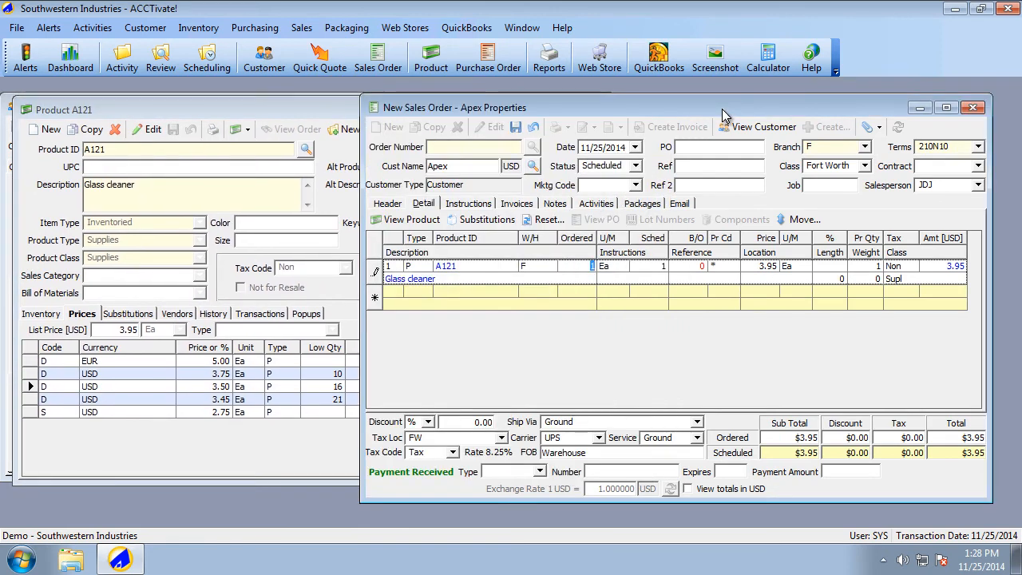
mouse_move(602, 104)
mouse_down()
mouse_move(616, 97)
mouse_move(597, 106)
mouse_up()
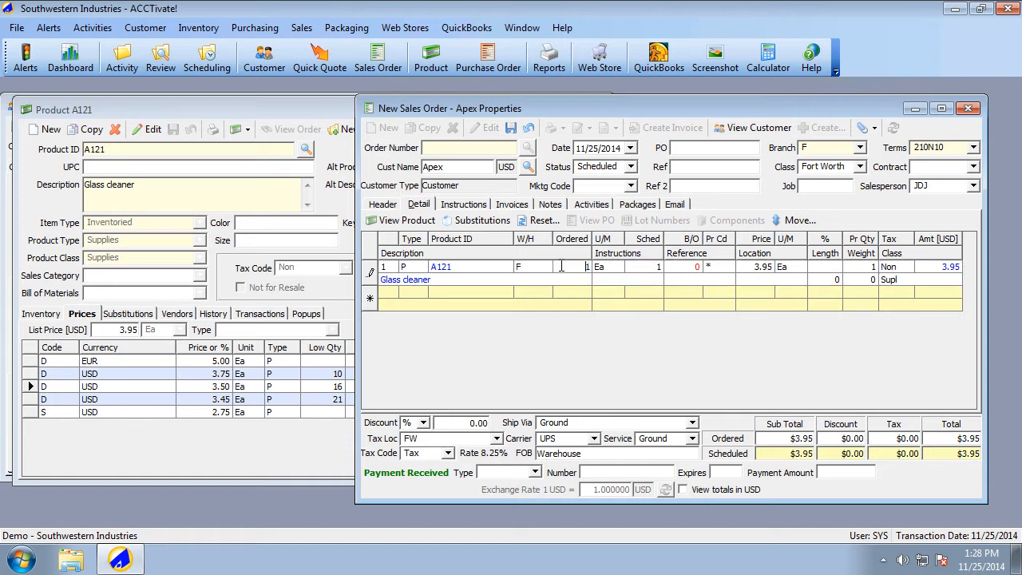
Step: Test the quantity price breaks by setting the A121 line's ordered quantity to 10, 16, and finally 25
text(10)
key(Tab)
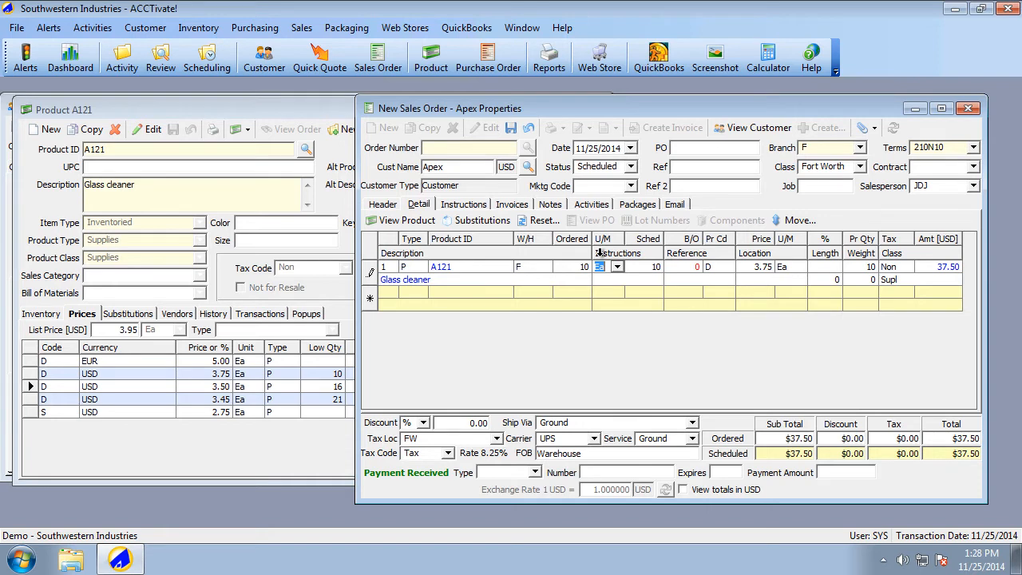
key(shift+Tab)
text(16)
key(Tab)
key(shift+Tab)
text(25)
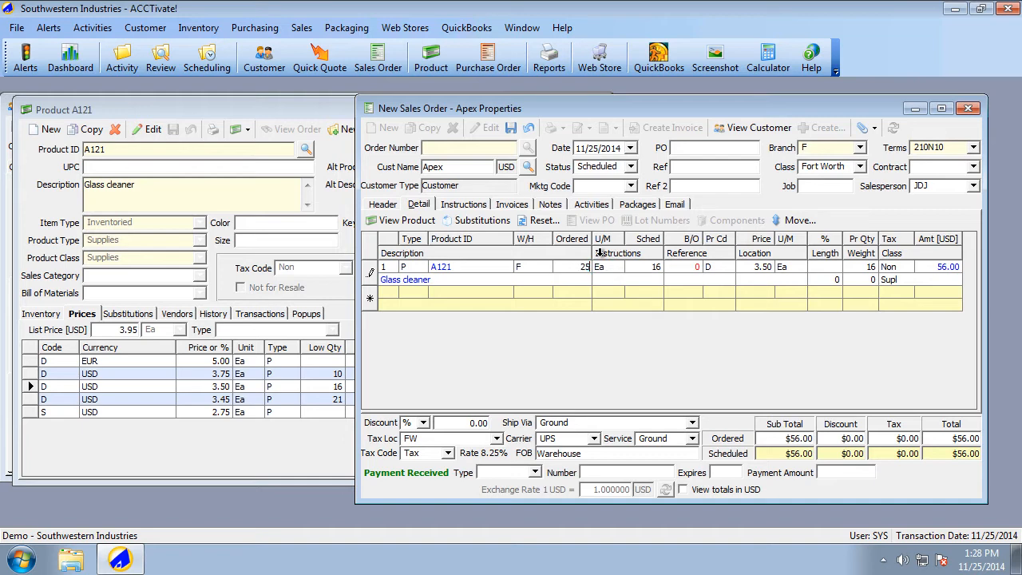
key(Tab)
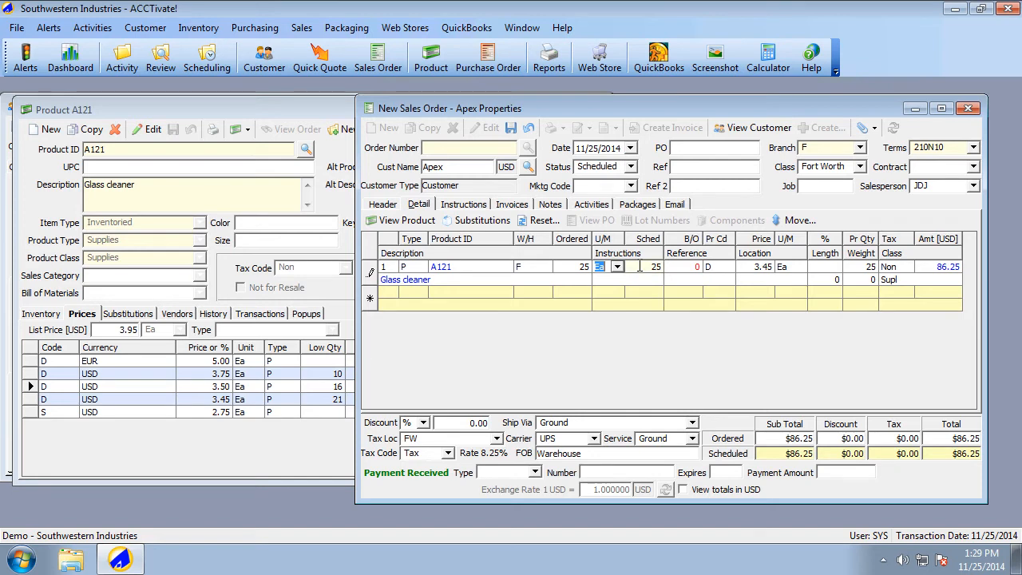
Step: Review the low and high quantity ranges of product A121's Dealer price lines
click(298, 449)
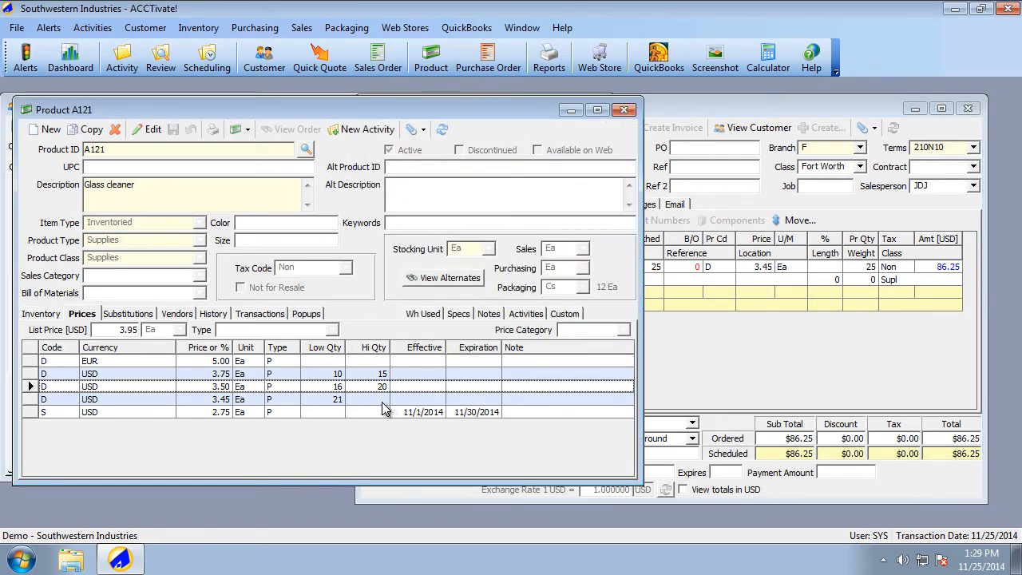
click(329, 402)
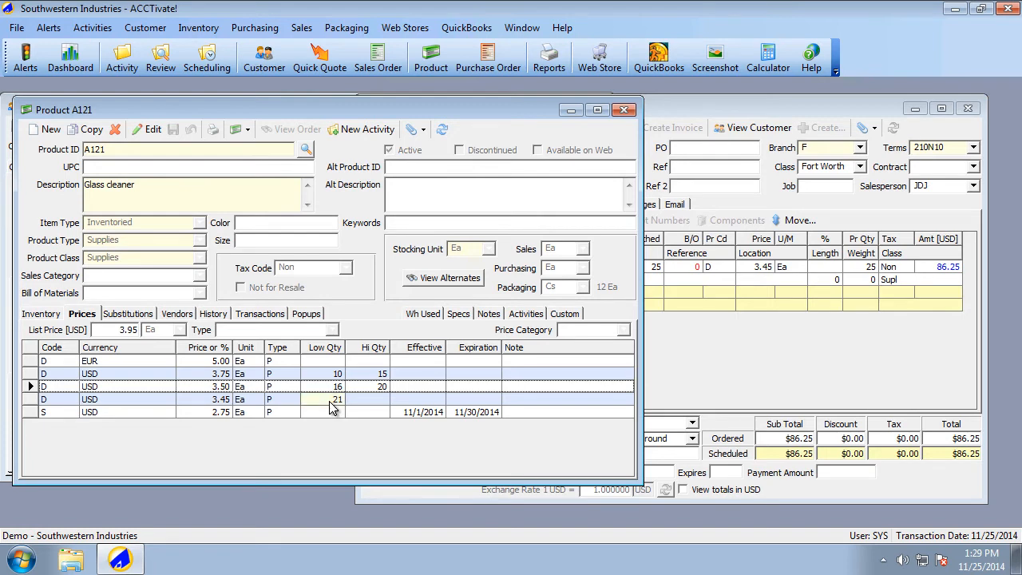
click(371, 399)
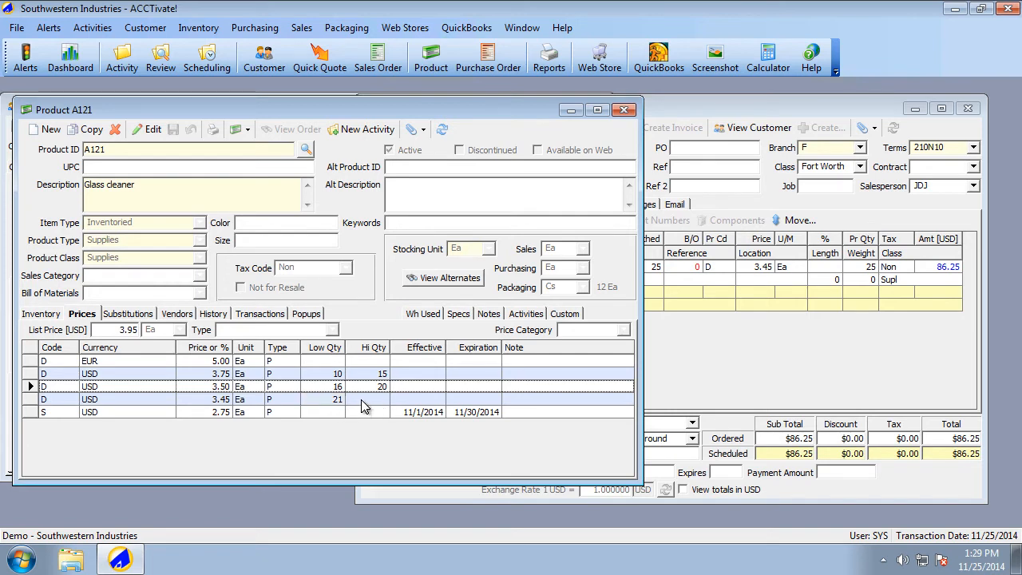
Step: Return to the unsaved Apex sales order and discard it
click(744, 369)
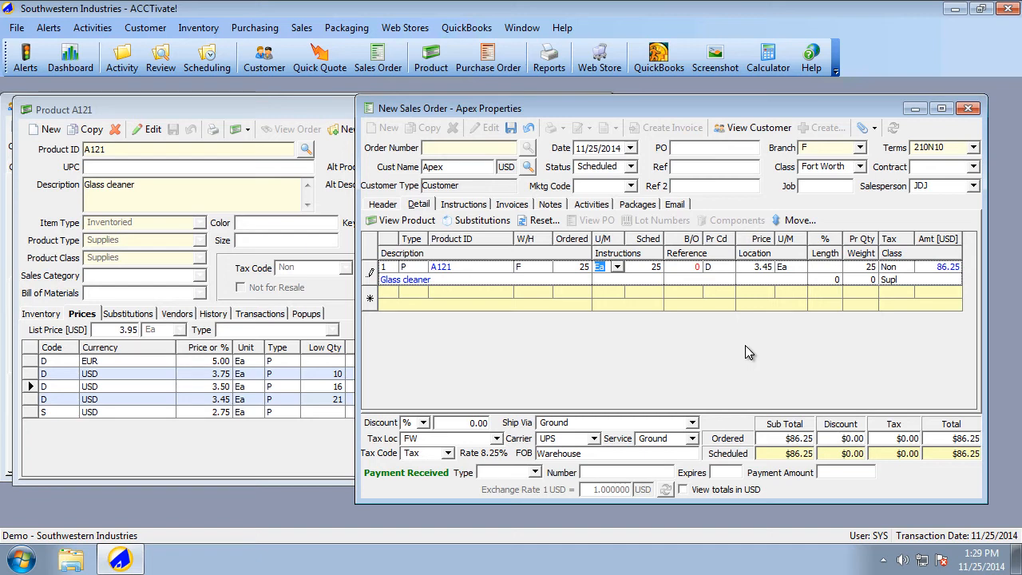
click(528, 131)
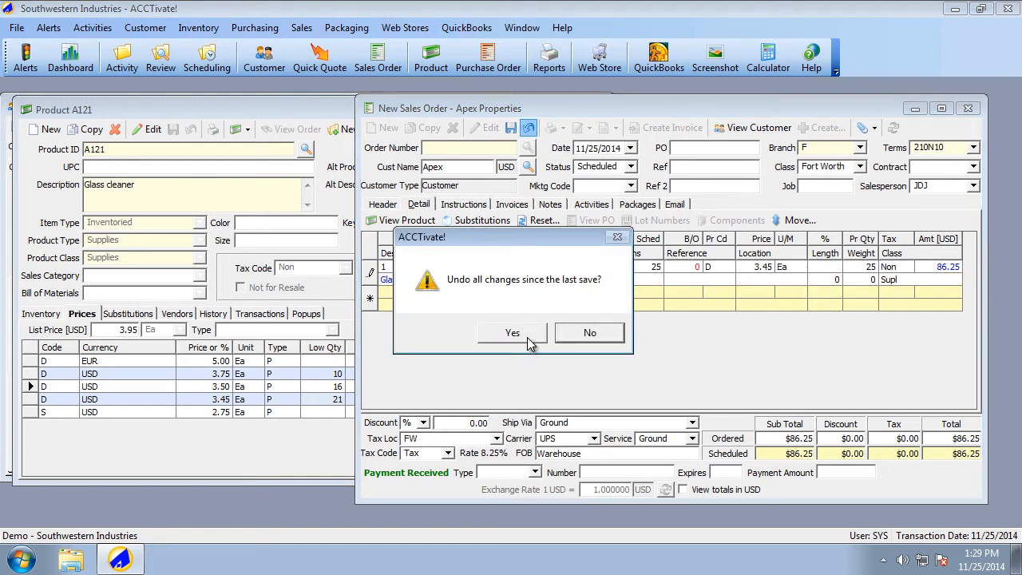
click(512, 333)
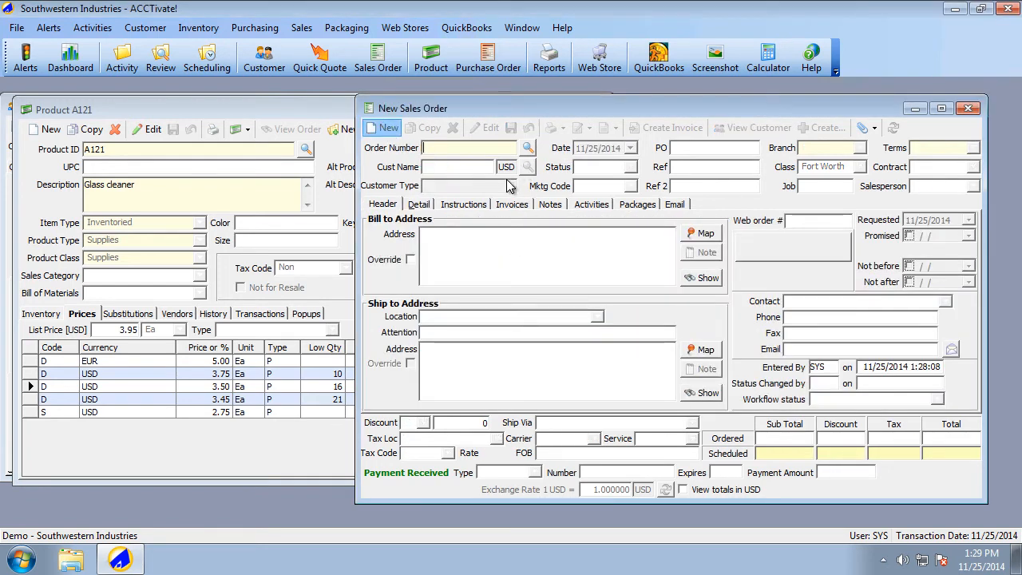
Step: Start a new sales order for customer French Enterprises, chosen from the customer list
click(528, 166)
click(471, 292)
scroll(469, 297, down, 2)
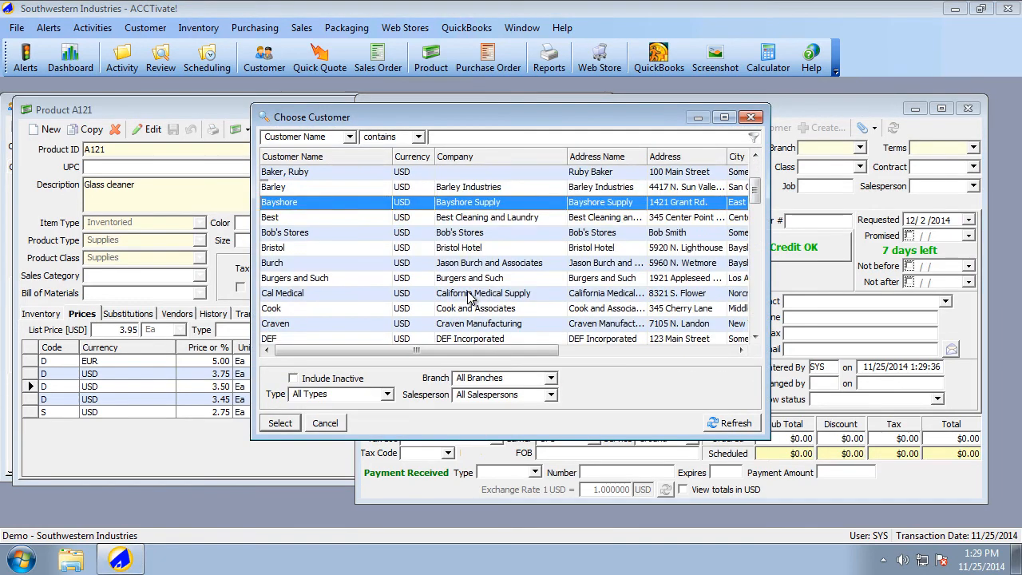
scroll(469, 297, down, 4)
click(384, 279)
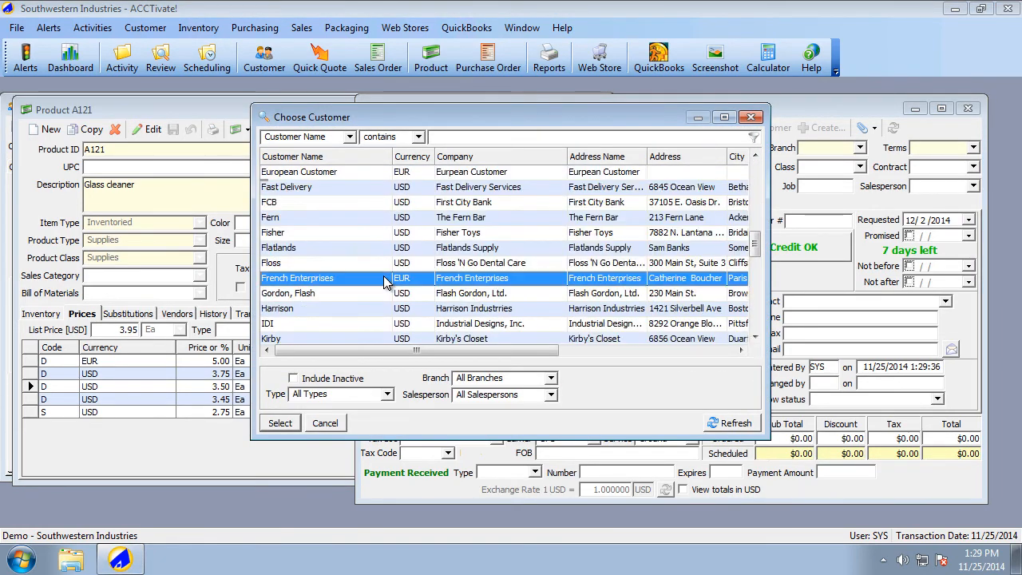
double_click(384, 280)
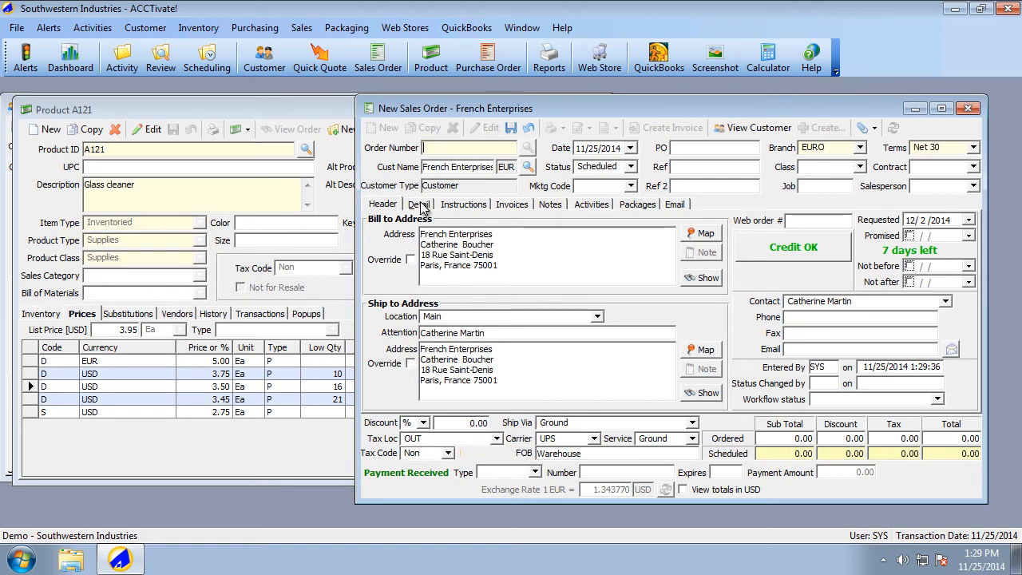
Step: Add product A121 to the French Enterprises order's detail lines and check the order's currency
click(419, 204)
text(A121)
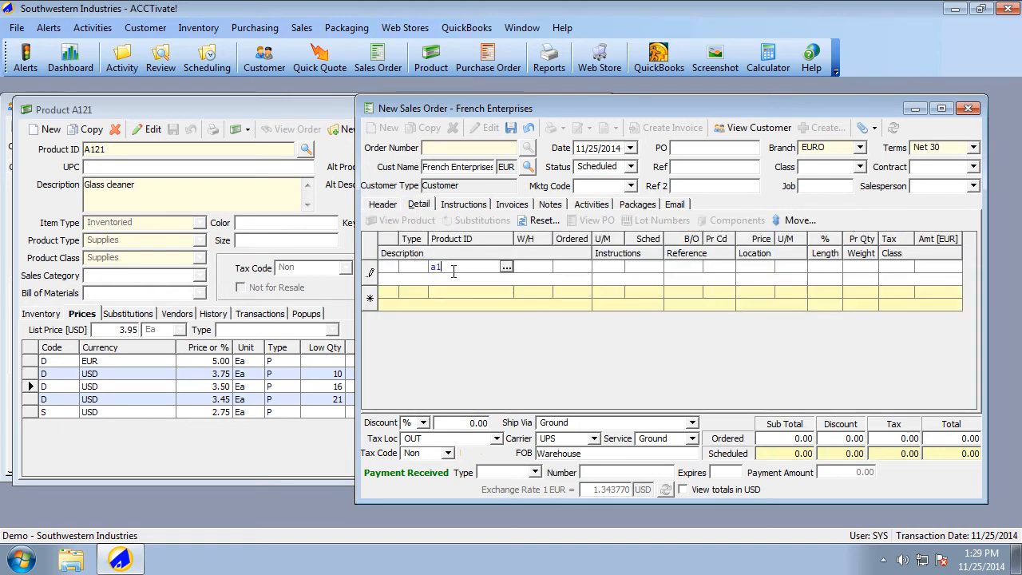
key(Tab)
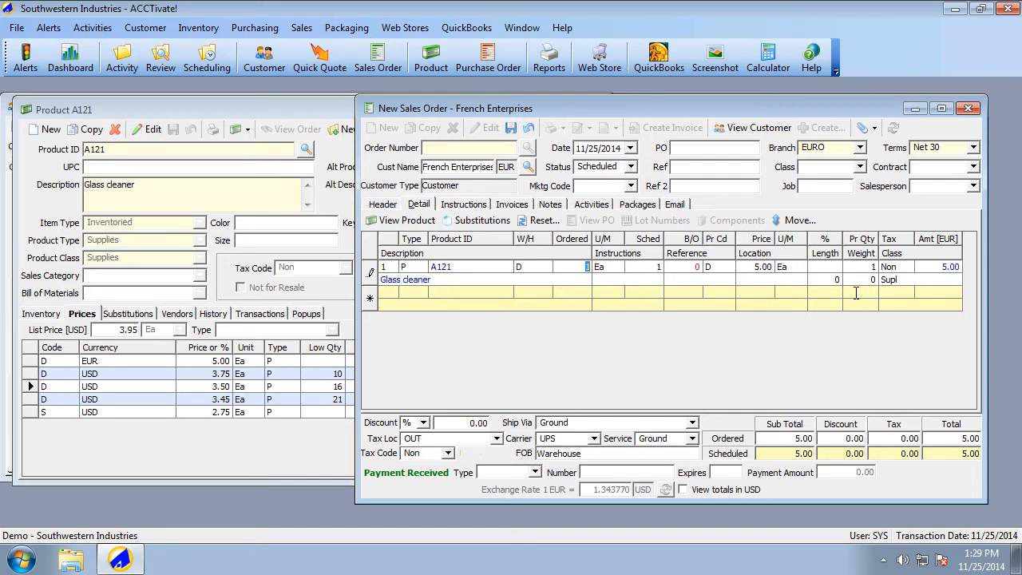
click(505, 166)
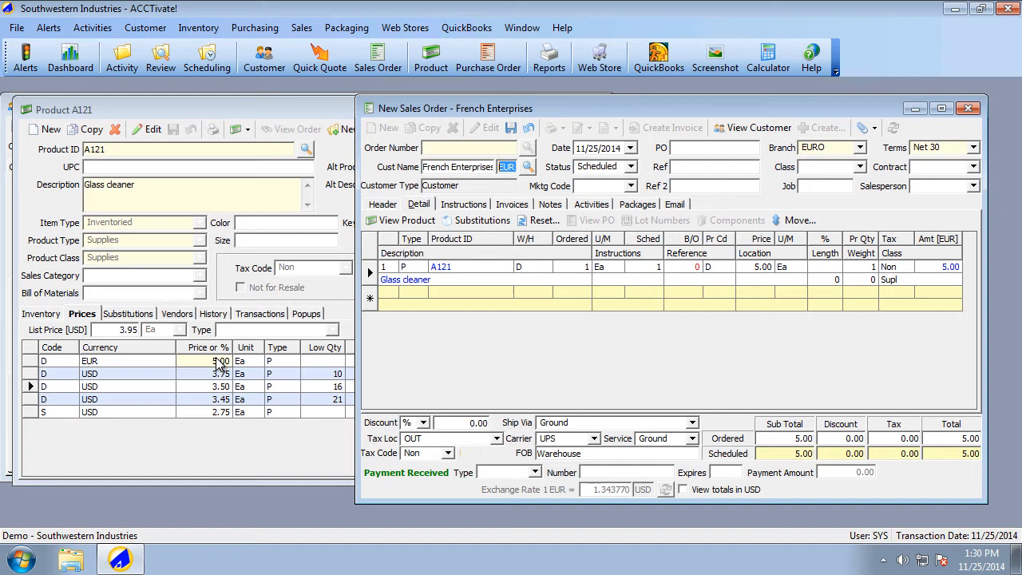
Step: Open product A121 for editing and add a new price line with the Distributor code and USD currency
click(191, 447)
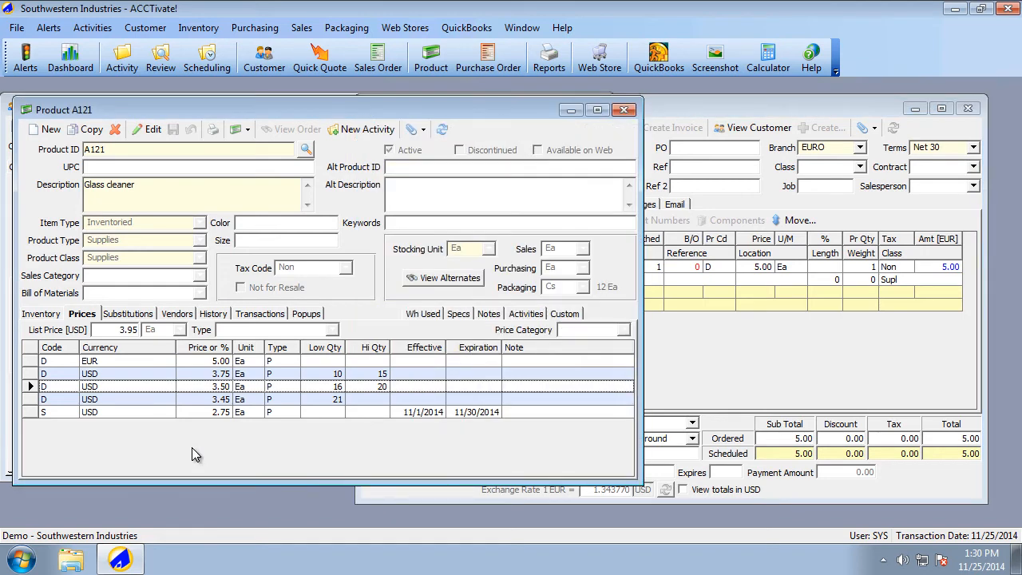
click(155, 129)
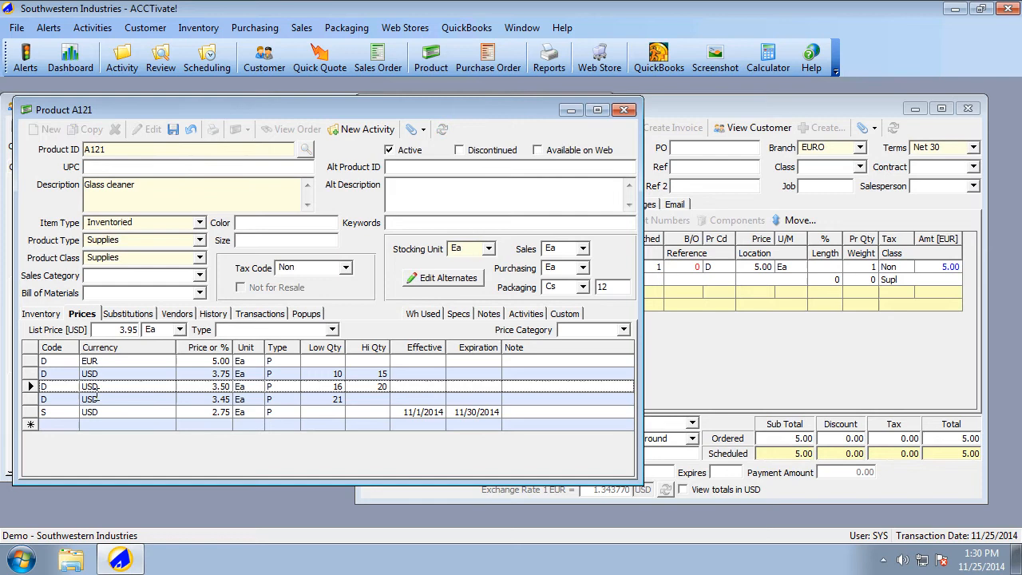
click(73, 428)
click(73, 428)
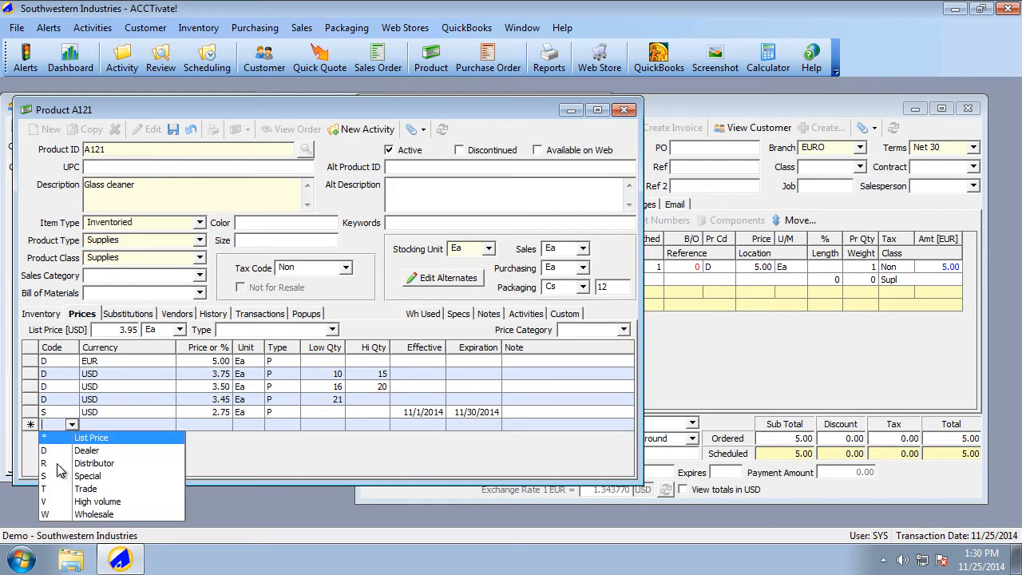
click(57, 469)
key(Tab)
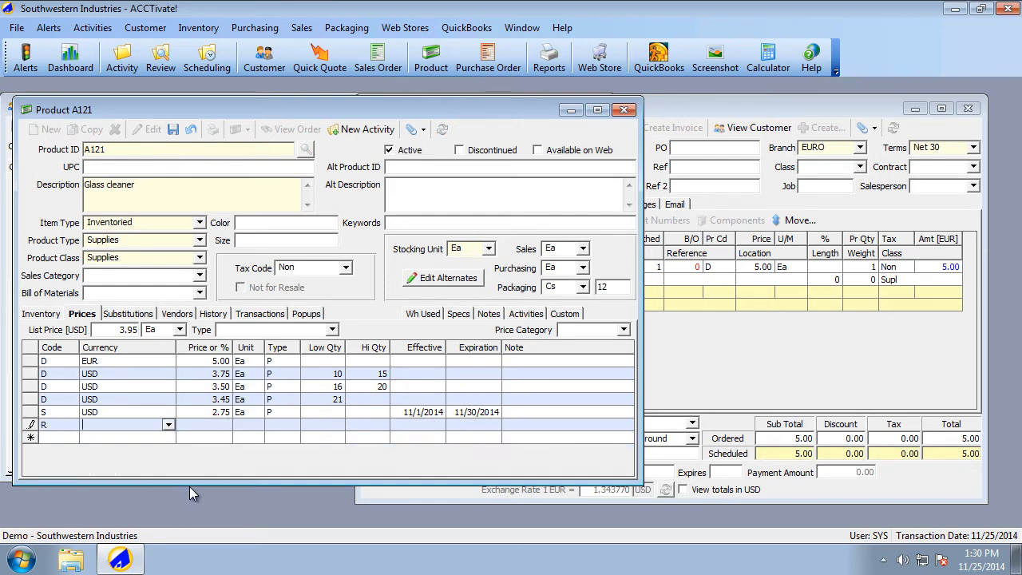
click(168, 424)
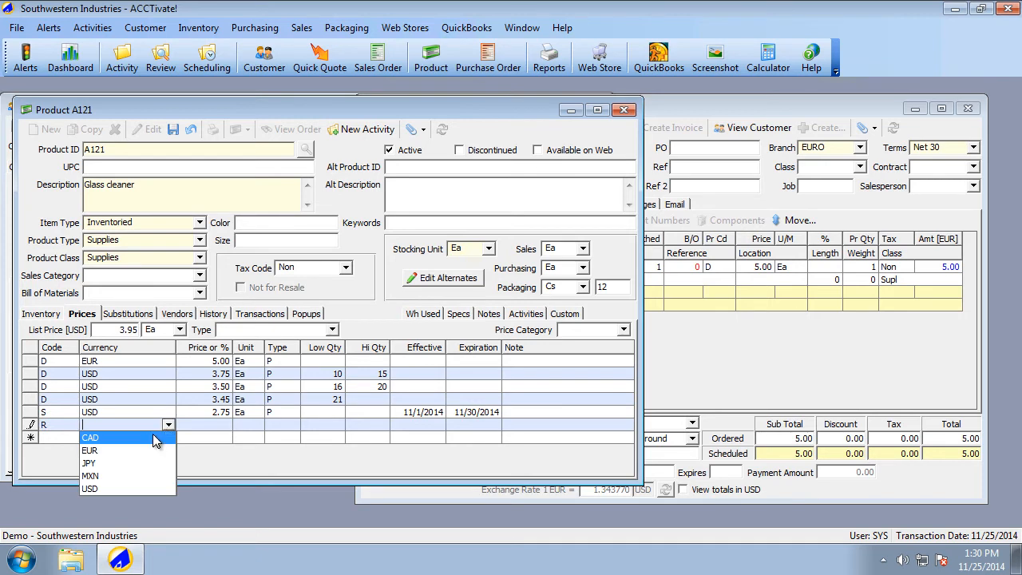
click(91, 488)
Step: Set the Distributor line's price to 10 per Ea with type Last Cost + Percent, and save the product
click(209, 424)
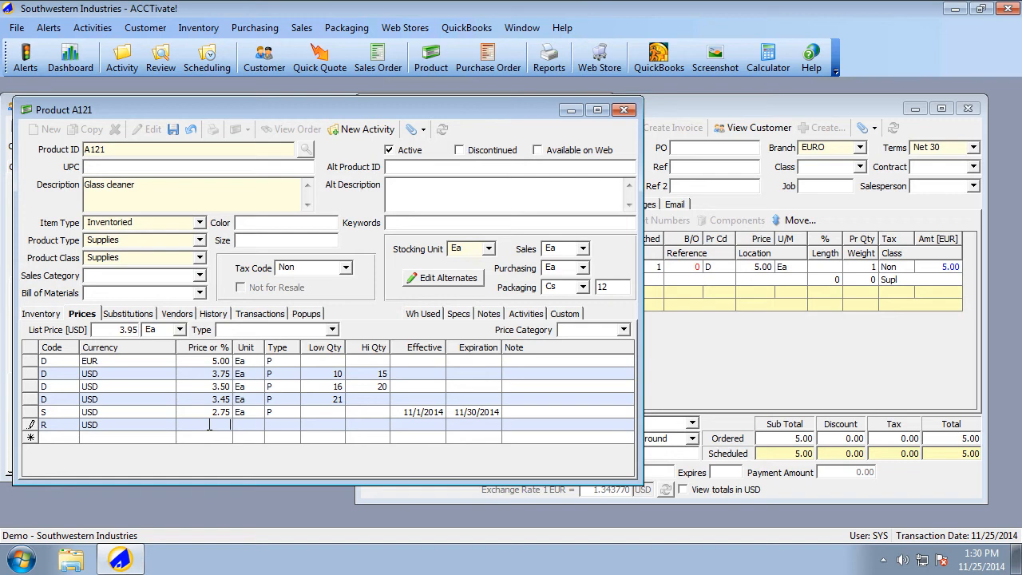
text(10)
key(Tab)
text(Ea)
key(Tab)
click(292, 425)
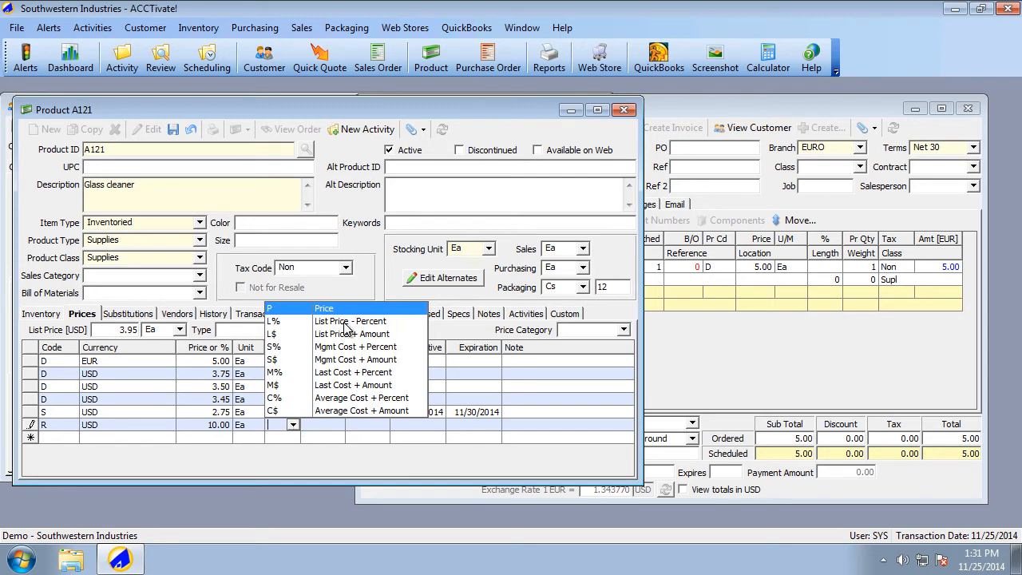
click(379, 372)
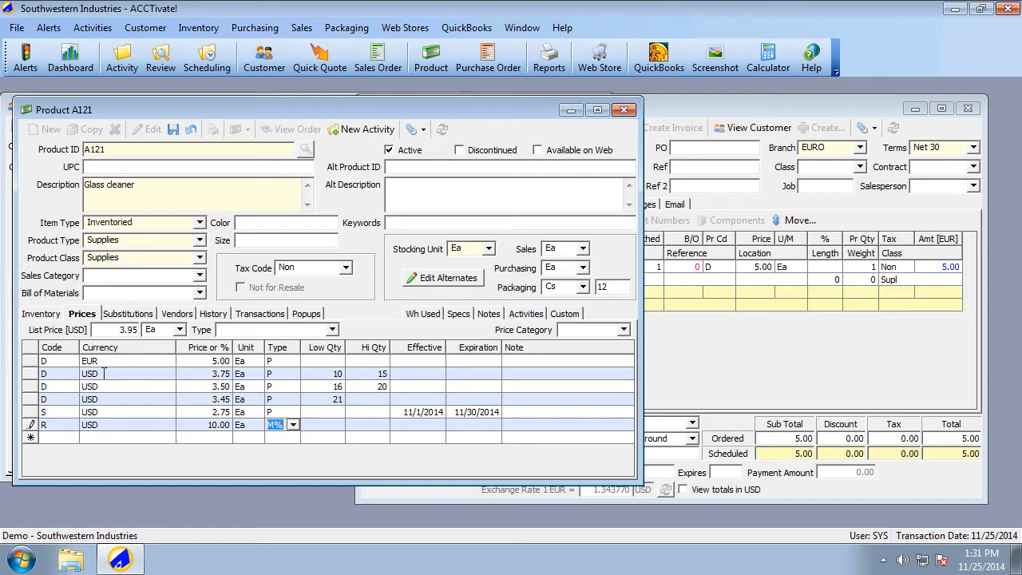
click(172, 130)
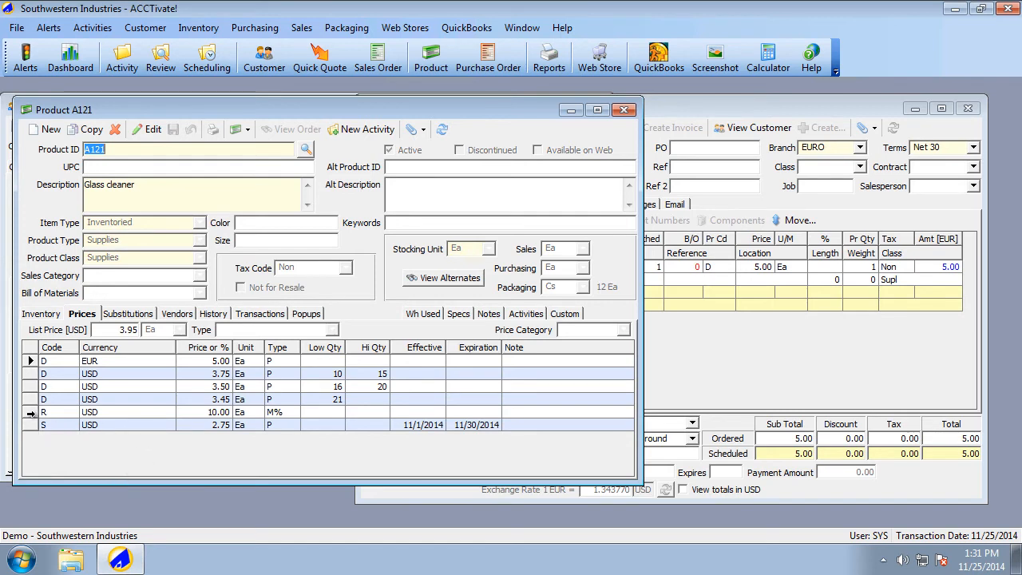
Step: Review the Distributor price line and the last costs of warehouses D, F and REC-D for product A121
click(33, 412)
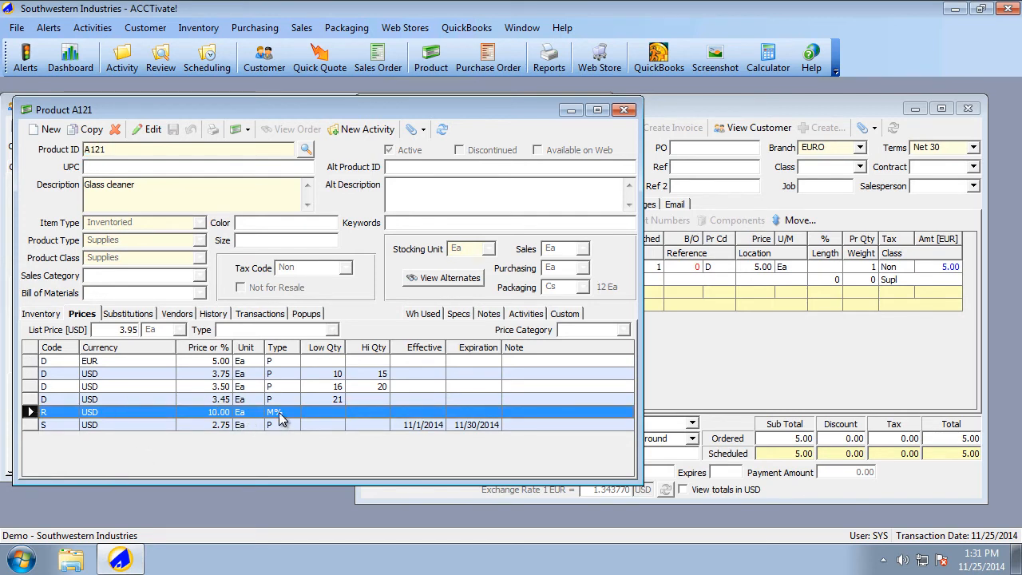
click(45, 316)
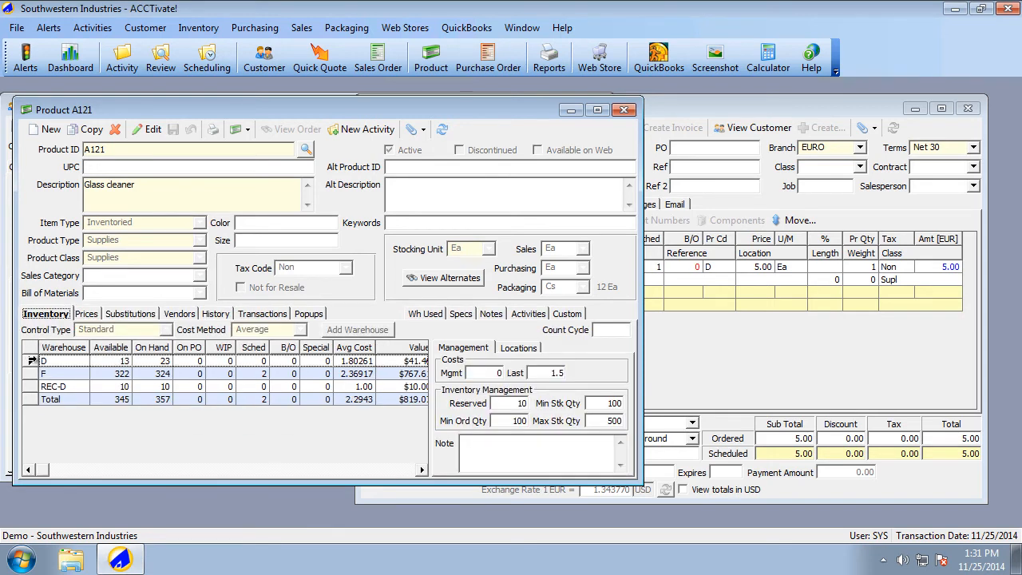
click(32, 361)
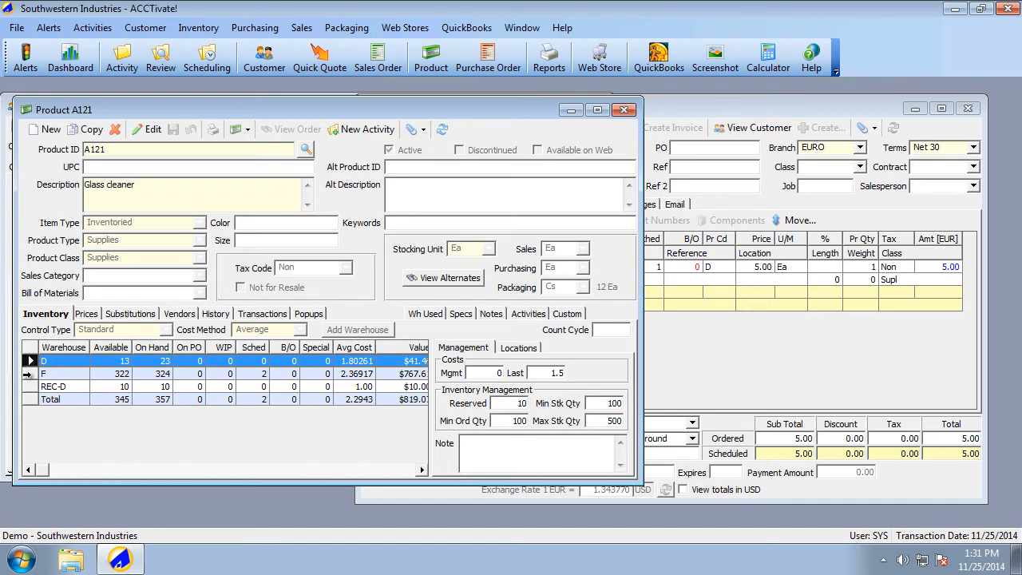
click(32, 372)
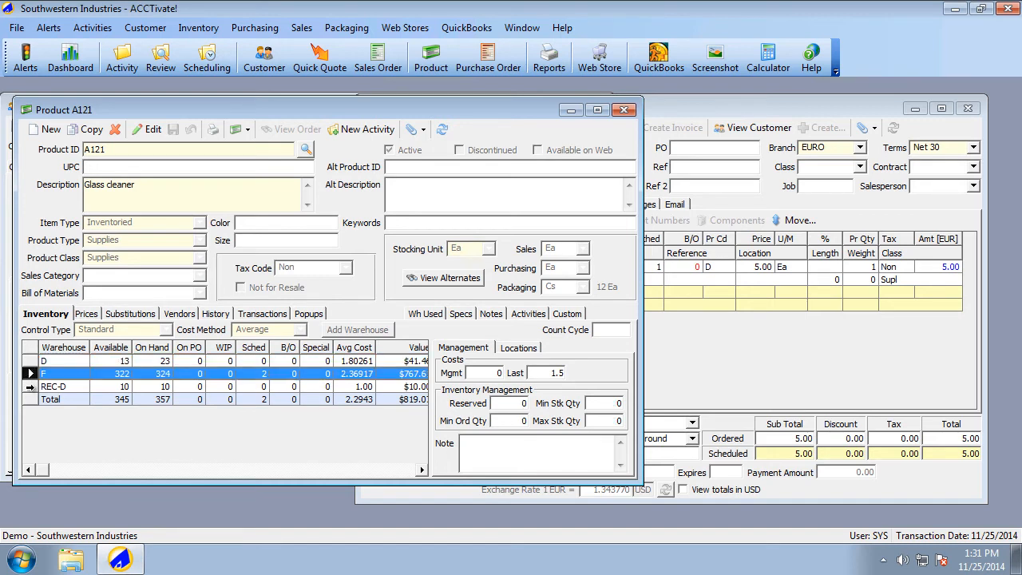
click(29, 386)
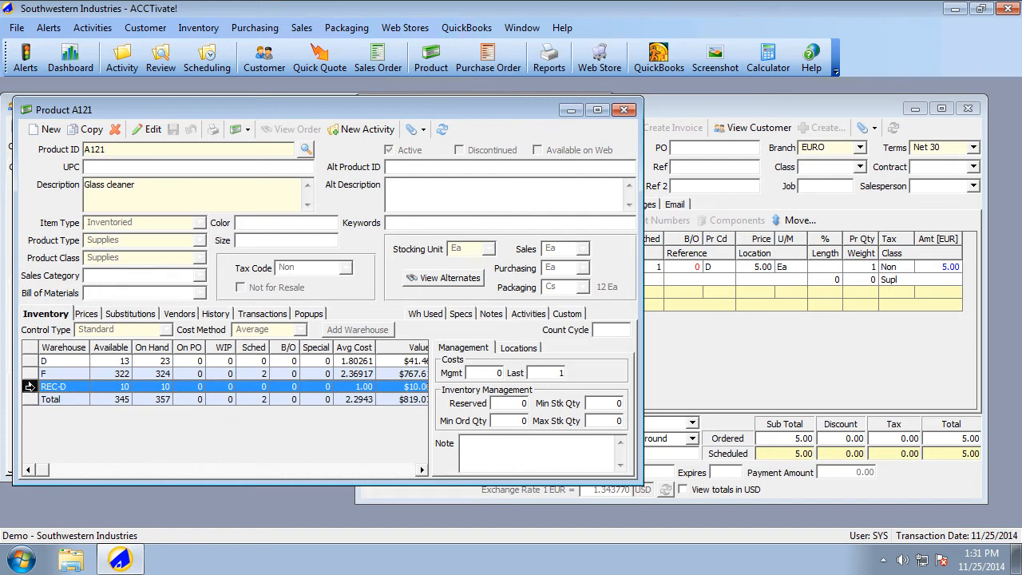
Step: Return to the unsaved French Enterprises sales order and discard it
click(832, 346)
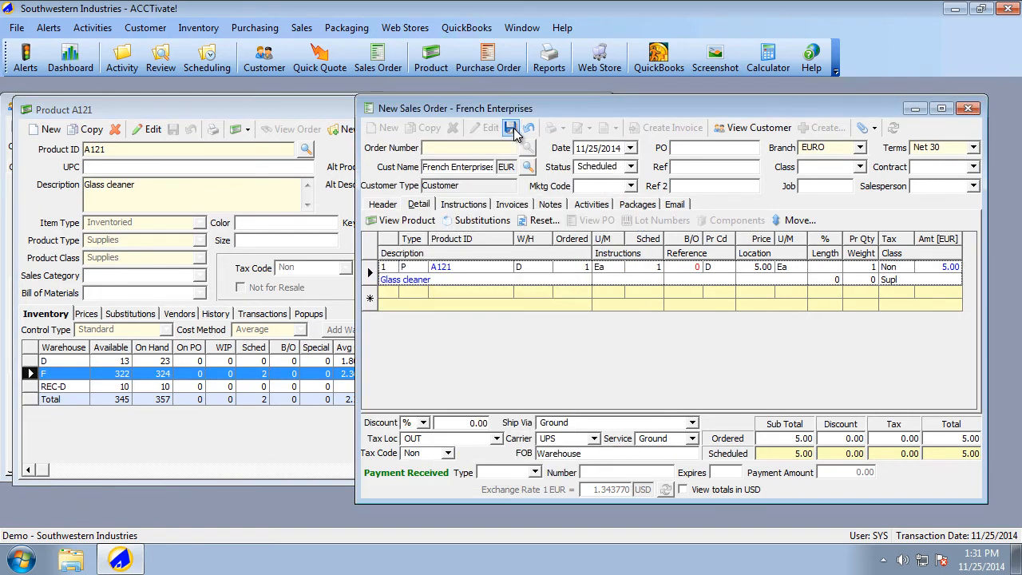
click(529, 128)
click(536, 333)
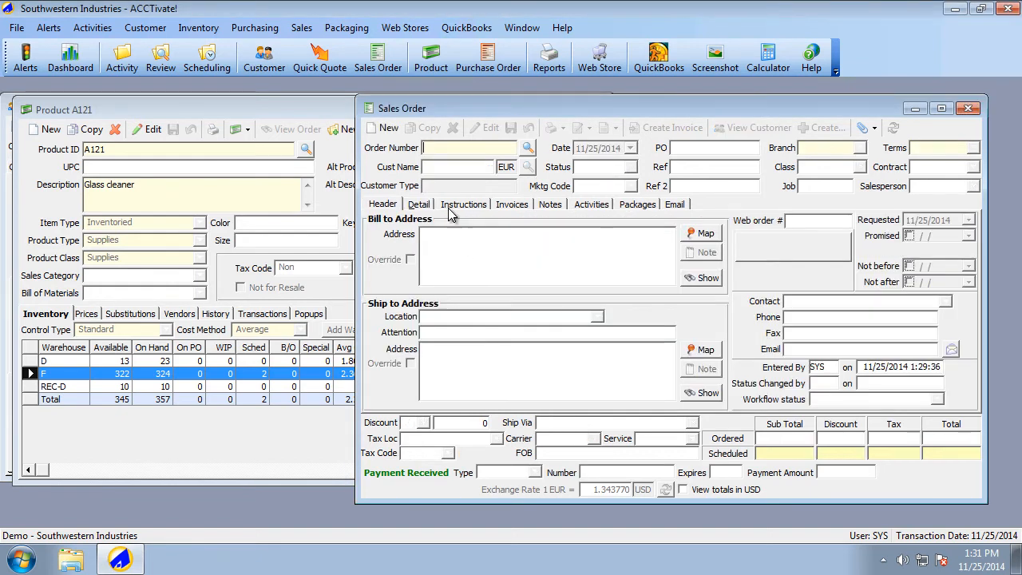
Step: Start a new sales order for customer Ajax Productions, chosen from the customer list
click(383, 127)
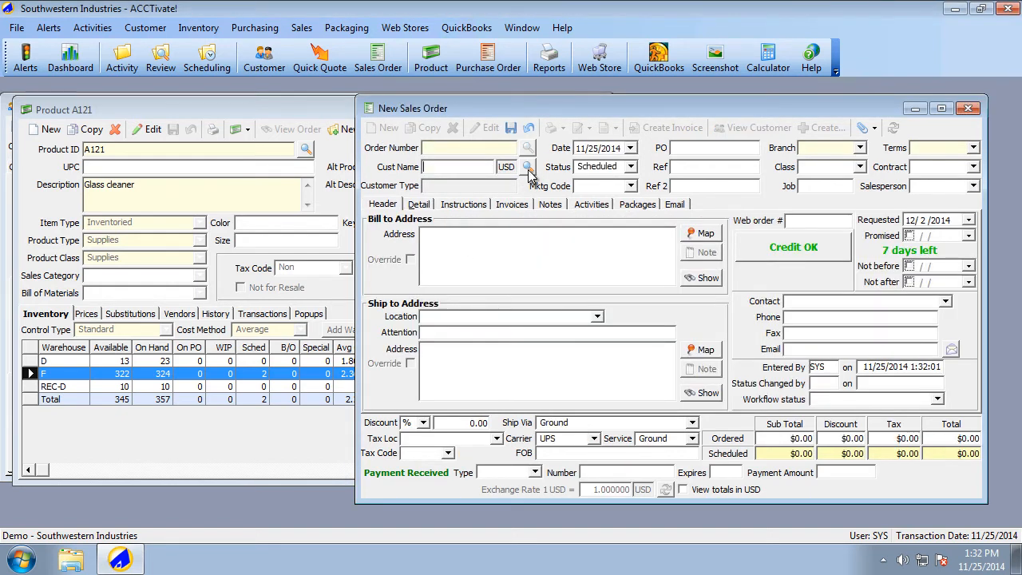
click(527, 168)
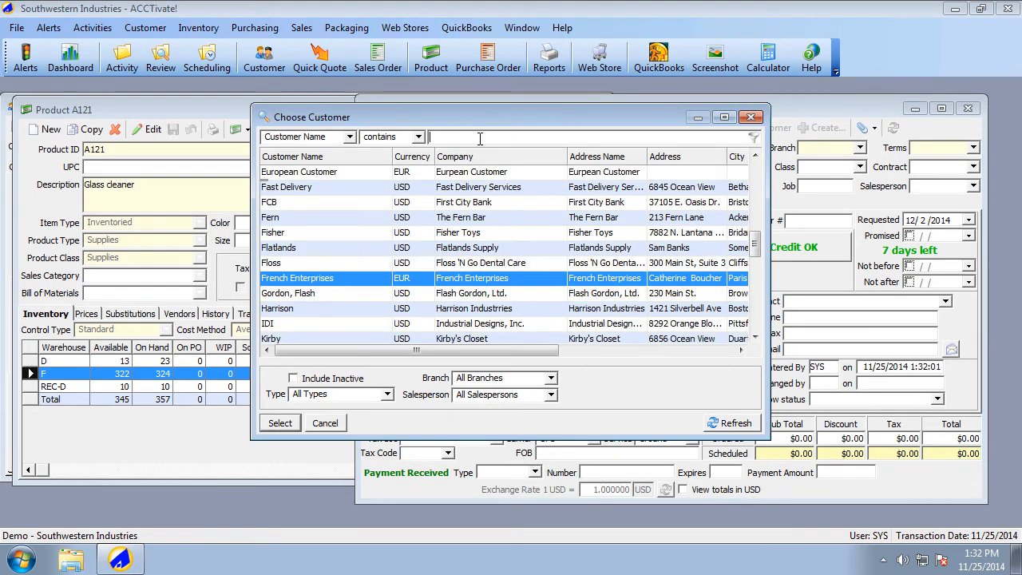
text(ape)
double_click(401, 174)
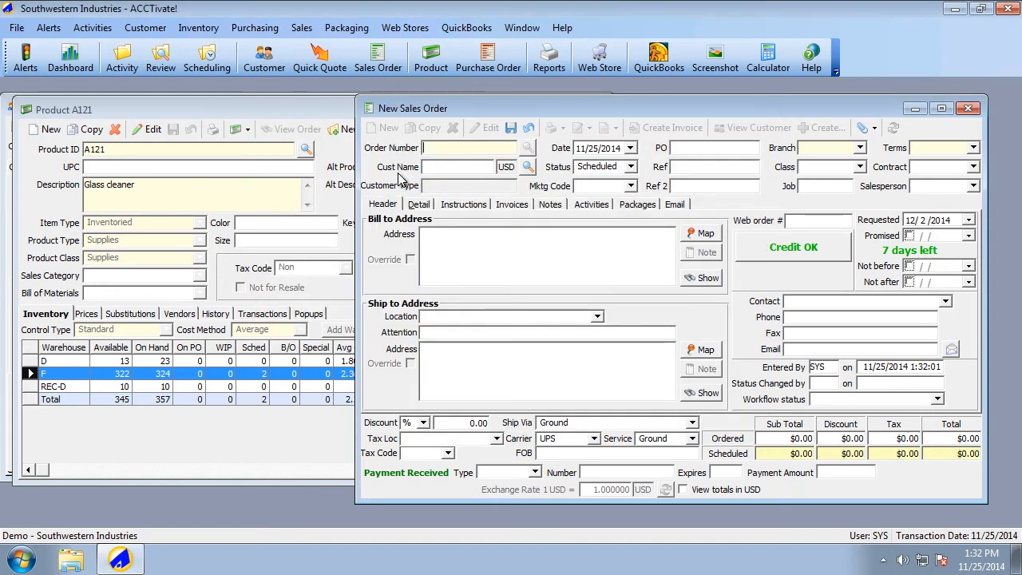
click(509, 372)
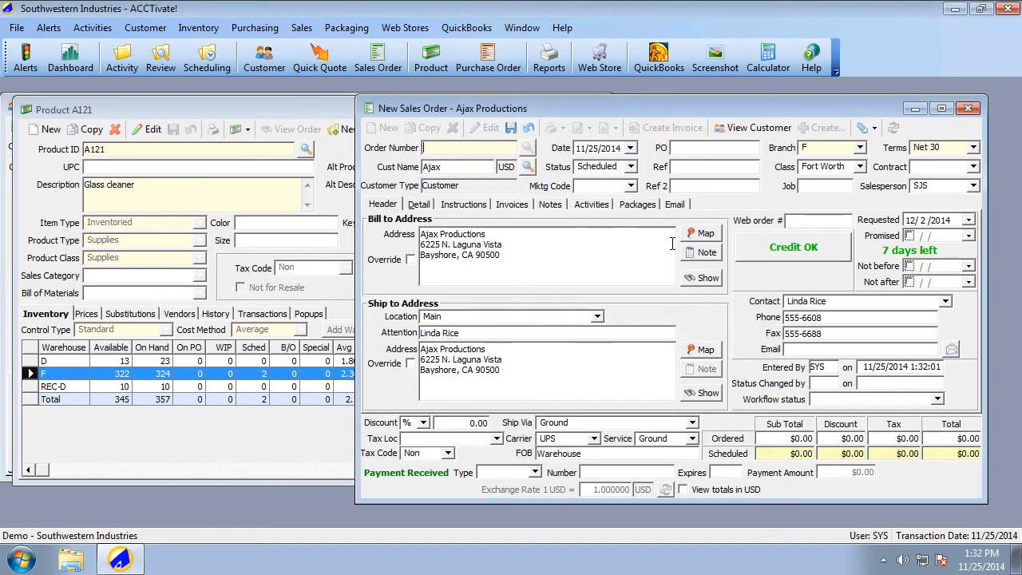
Step: Add product A121 to the detail lines of the Ajax Productions order
click(418, 205)
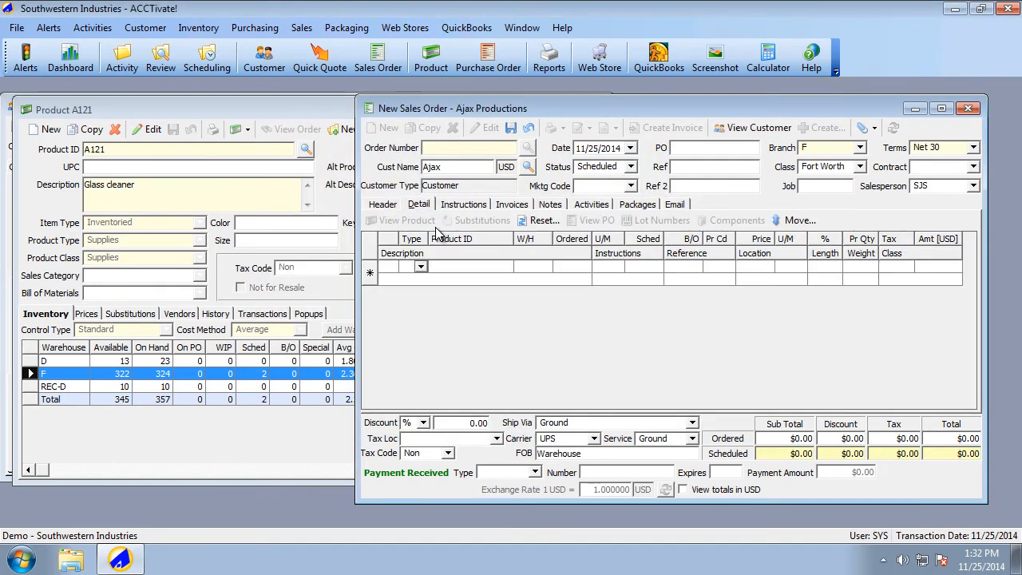
click(463, 265)
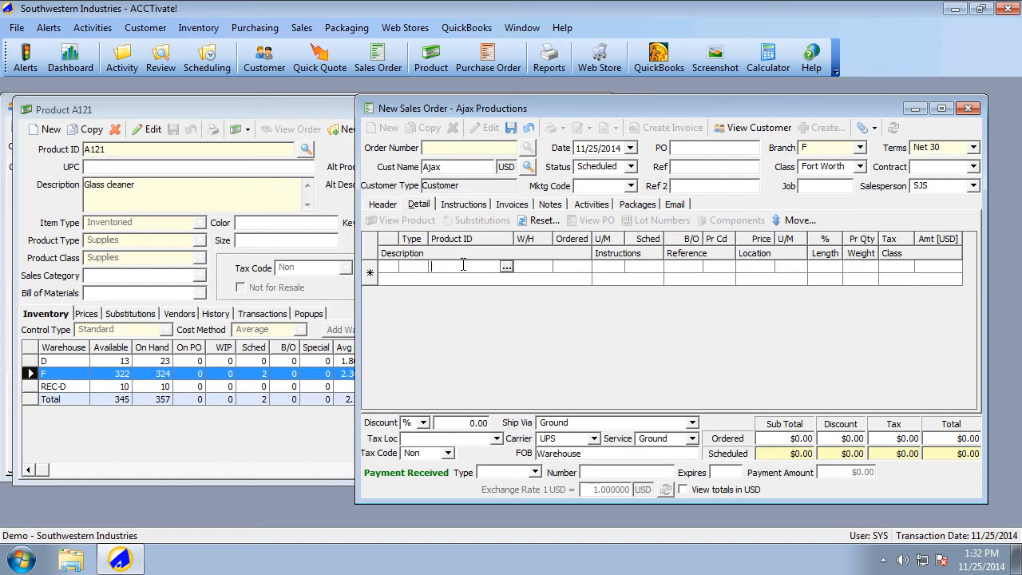
text(A121)
key(Tab)
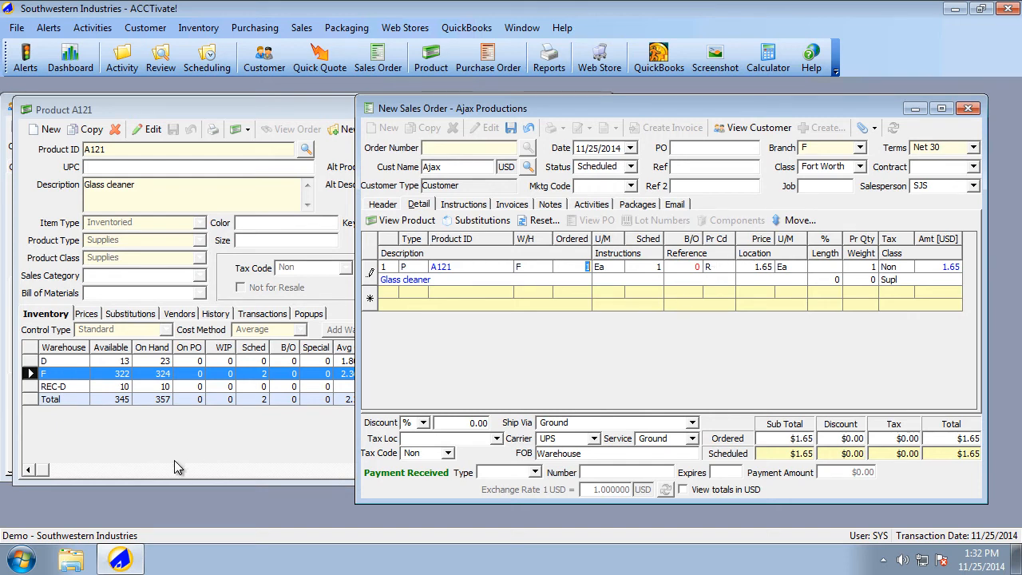
Step: Check warehouse F's last cost on product A121, and return to the Ajax Productions order
click(29, 374)
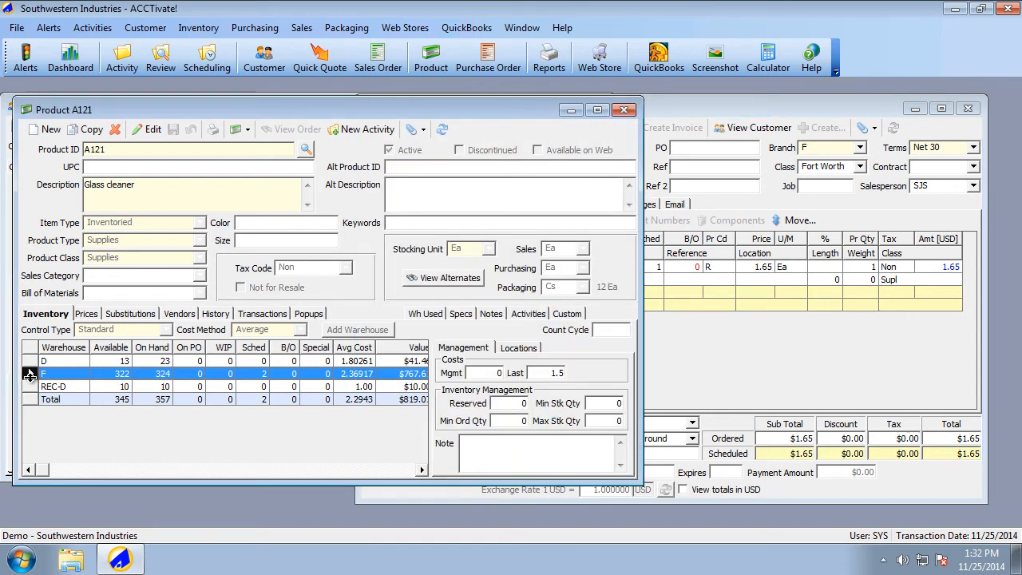
click(568, 373)
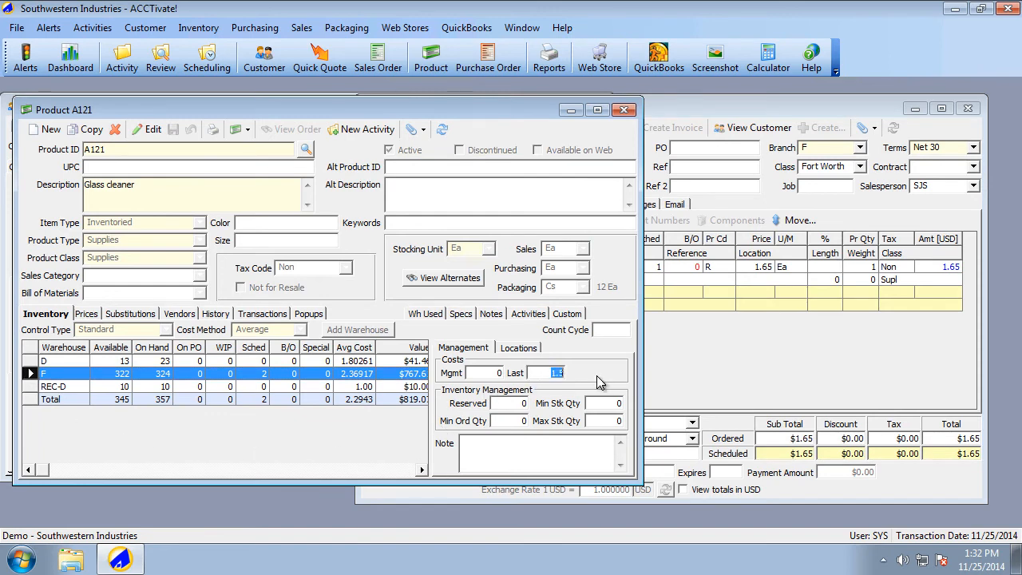
click(739, 378)
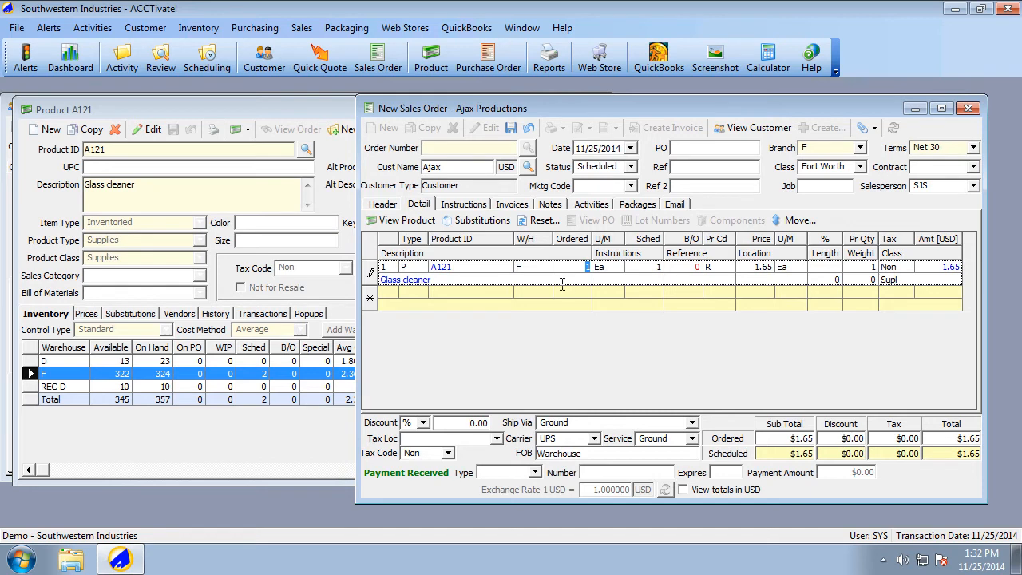
Step: Switch the A121 order line's warehouse to REC-D to compare its price, and set it back to F
click(543, 267)
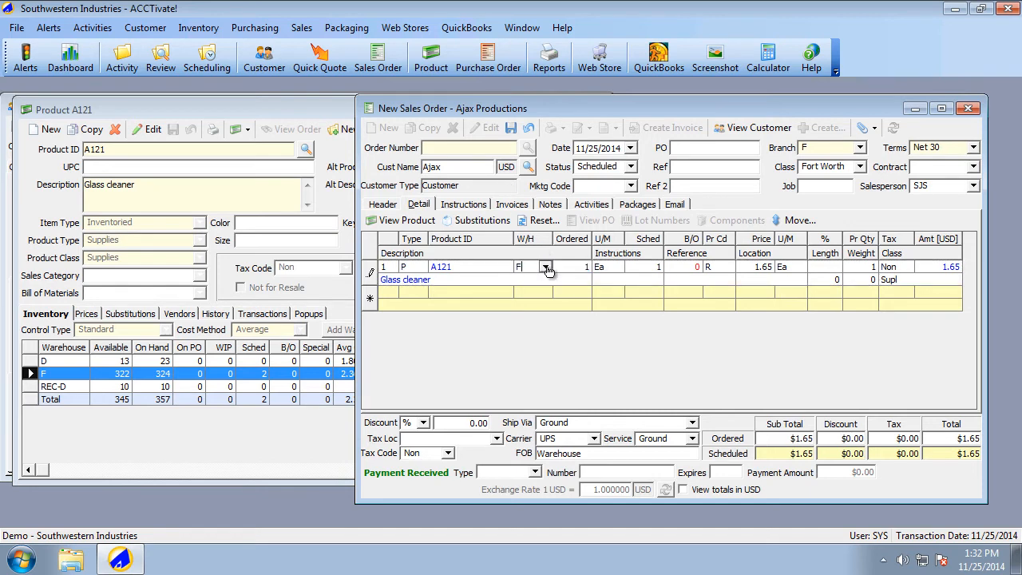
click(545, 267)
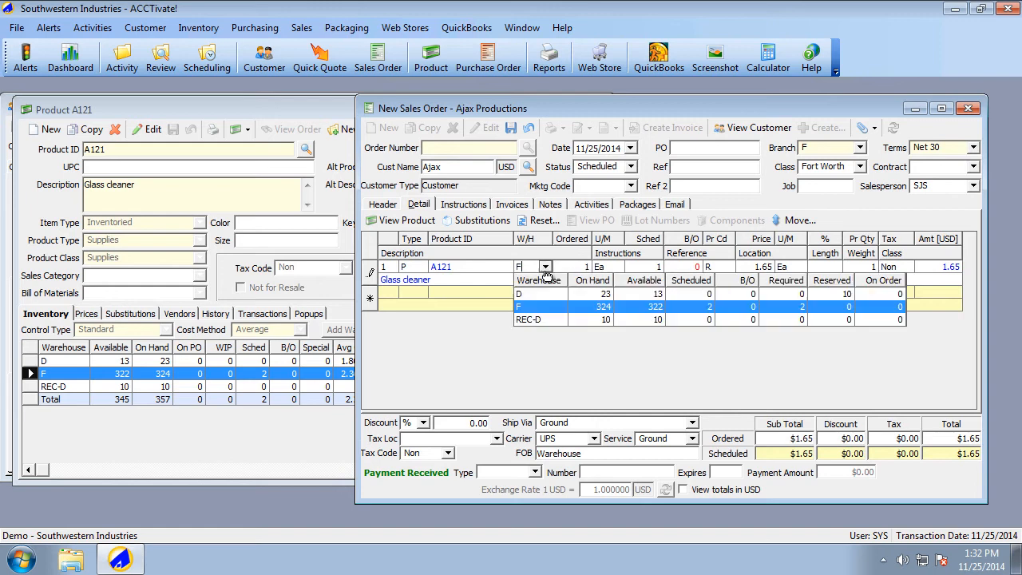
click(538, 318)
key(Tab)
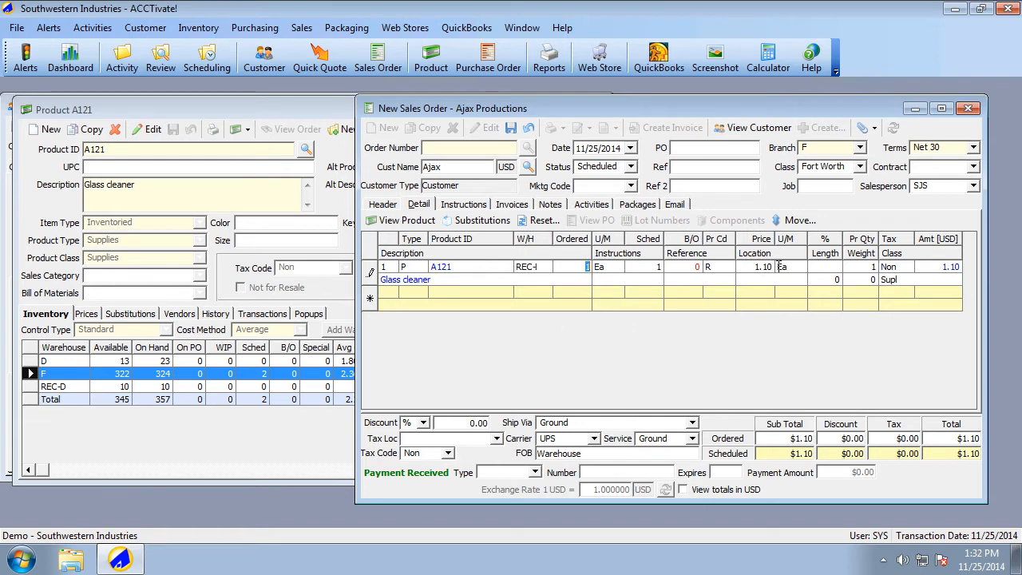
click(544, 267)
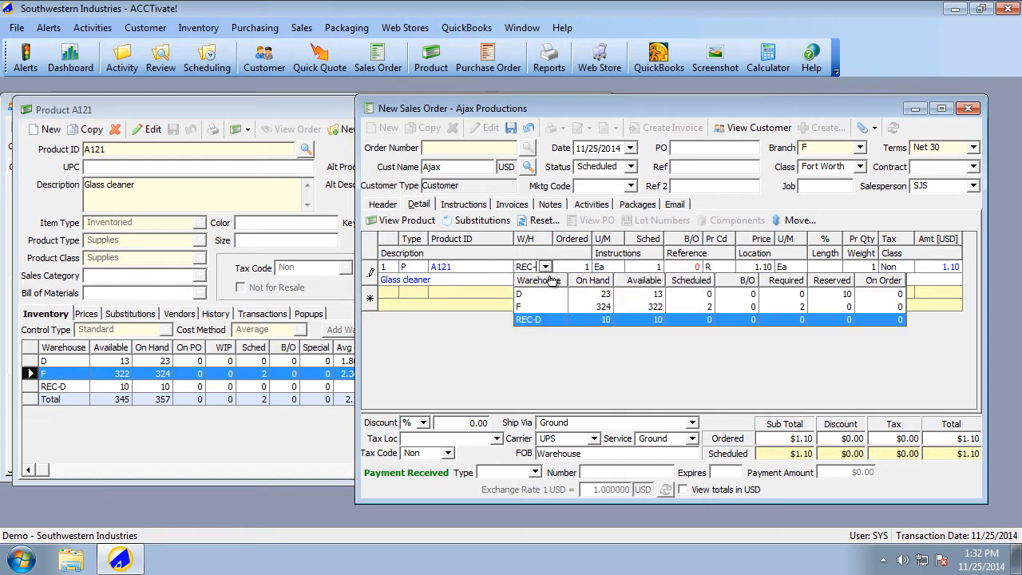
click(544, 307)
key(Tab)
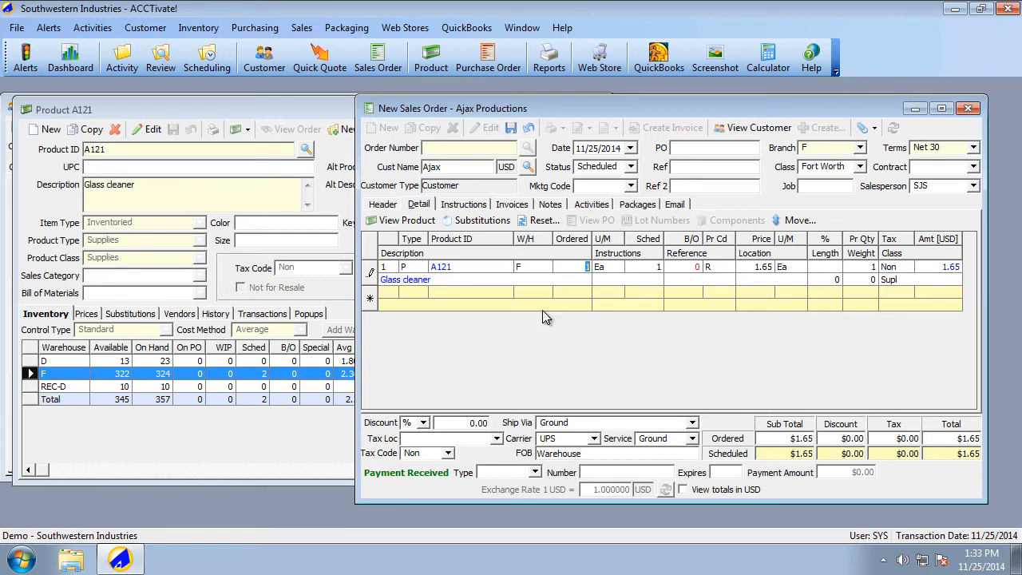
Step: Review the available prices for the A121 order line, including the Distributor price, and apply the list price to the line
click(719, 267)
click(727, 269)
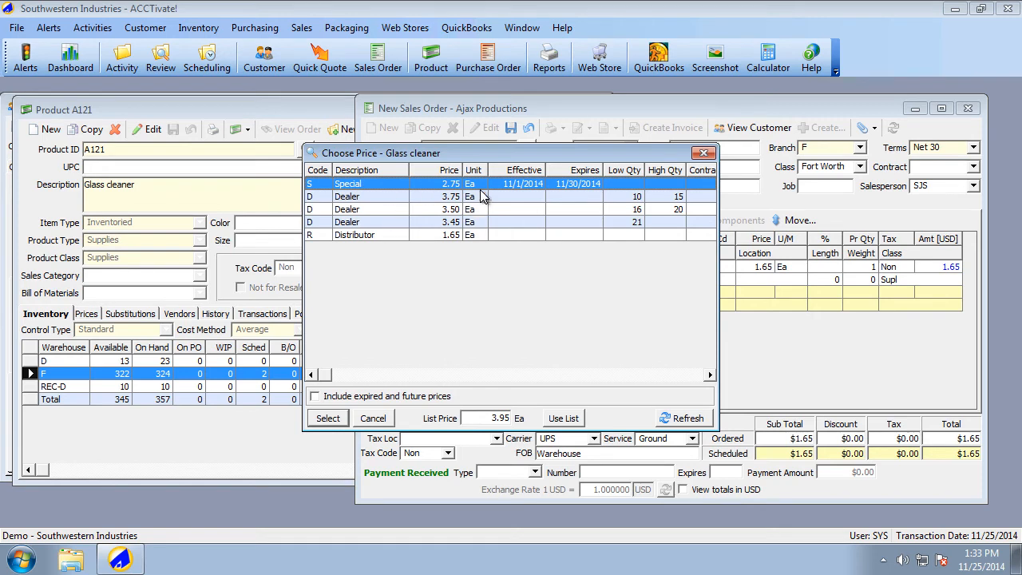
click(383, 234)
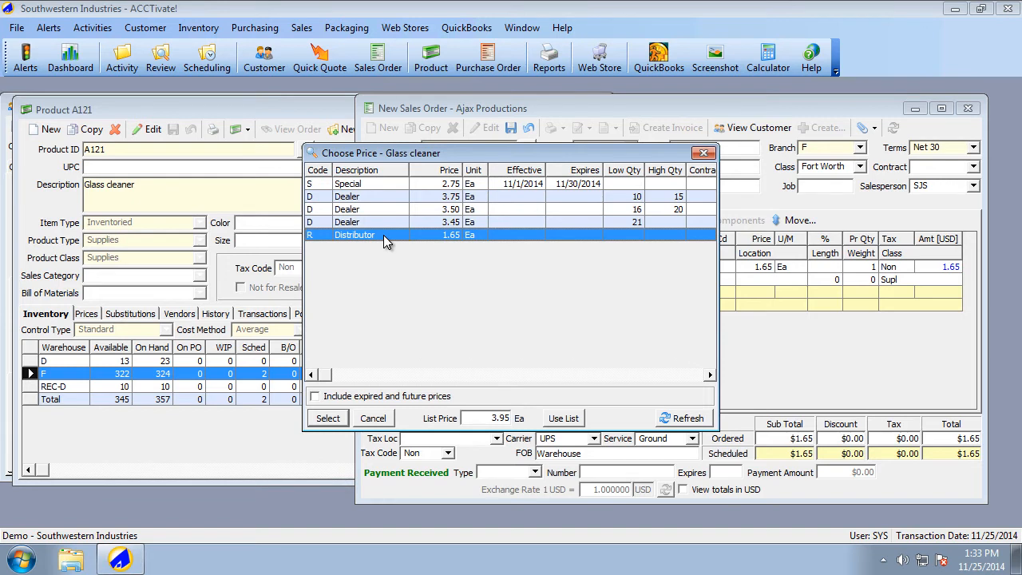
click(383, 234)
drag(471, 416, 524, 418)
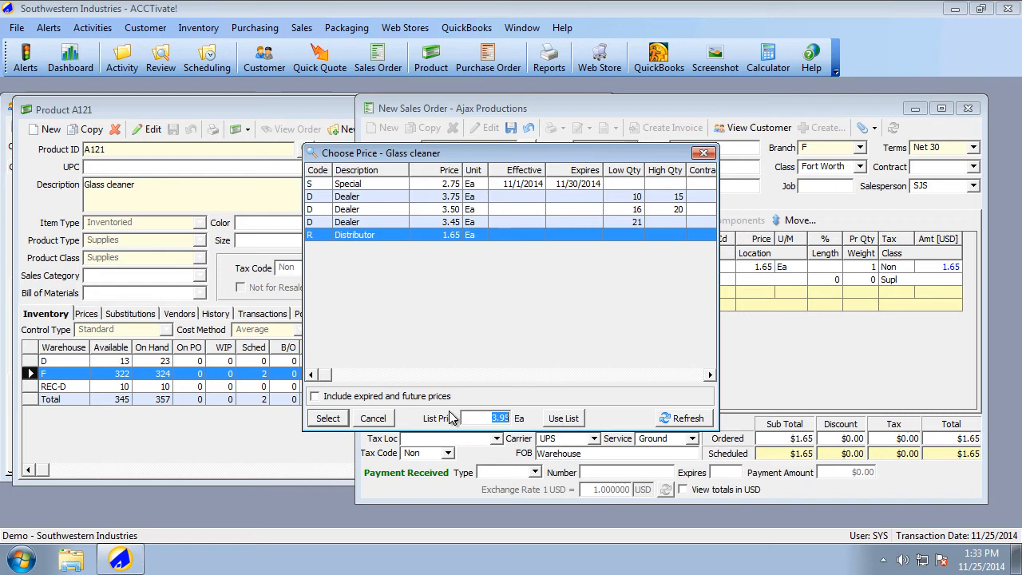
click(560, 421)
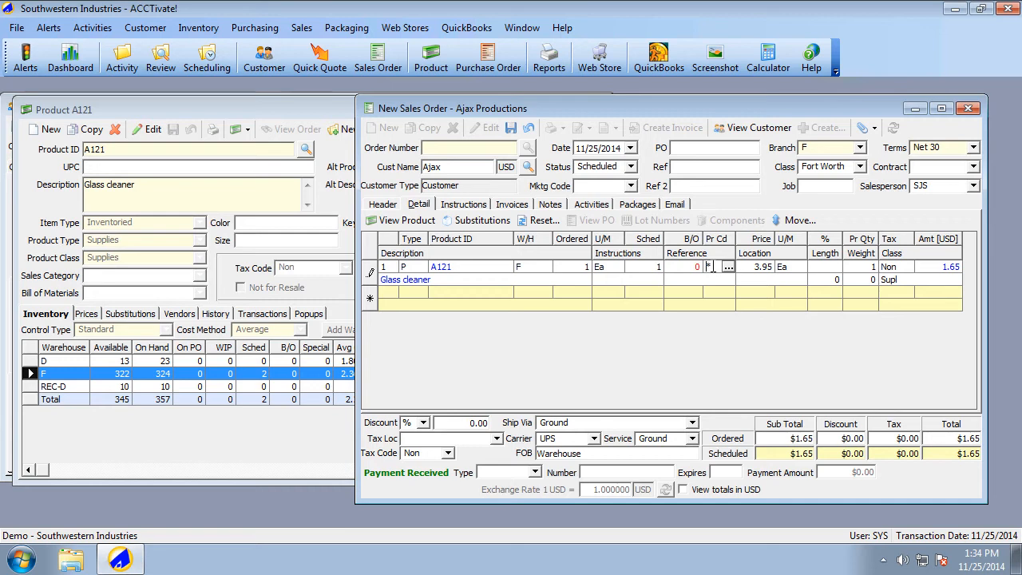
Step: Save the Ajax Productions order, and assign the Supplies price category to product A121, saving the product
click(511, 130)
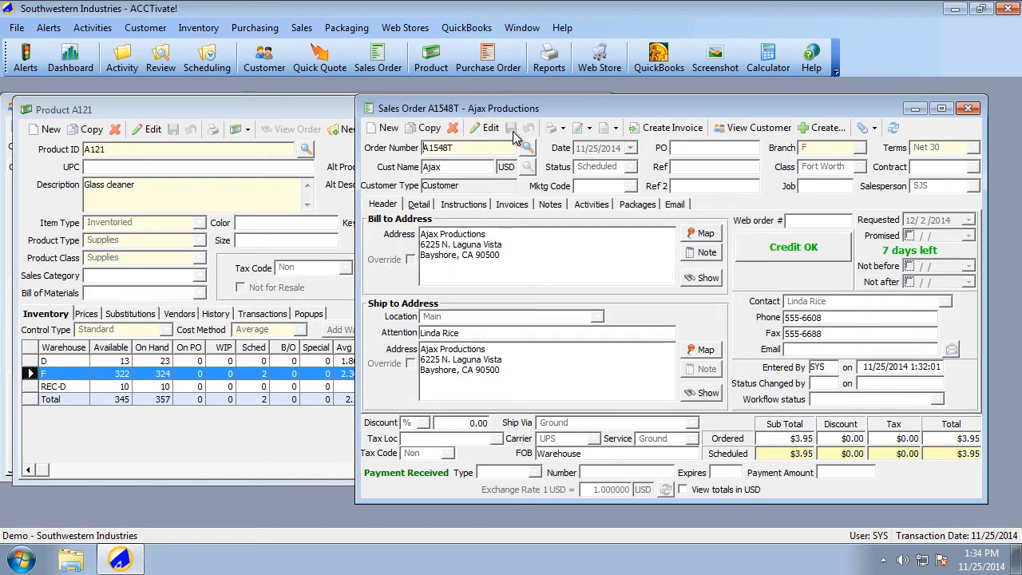
click(224, 456)
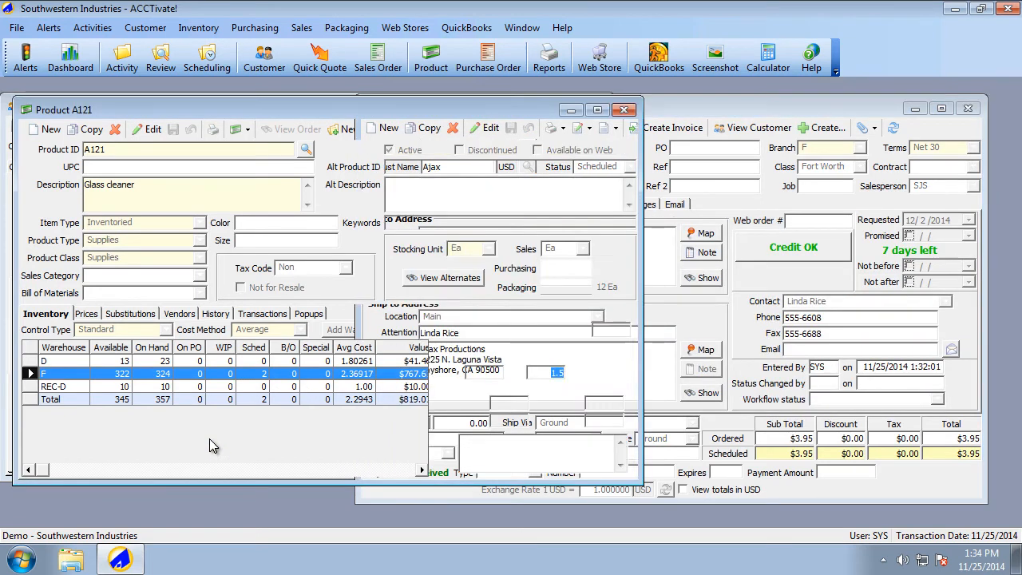
click(91, 315)
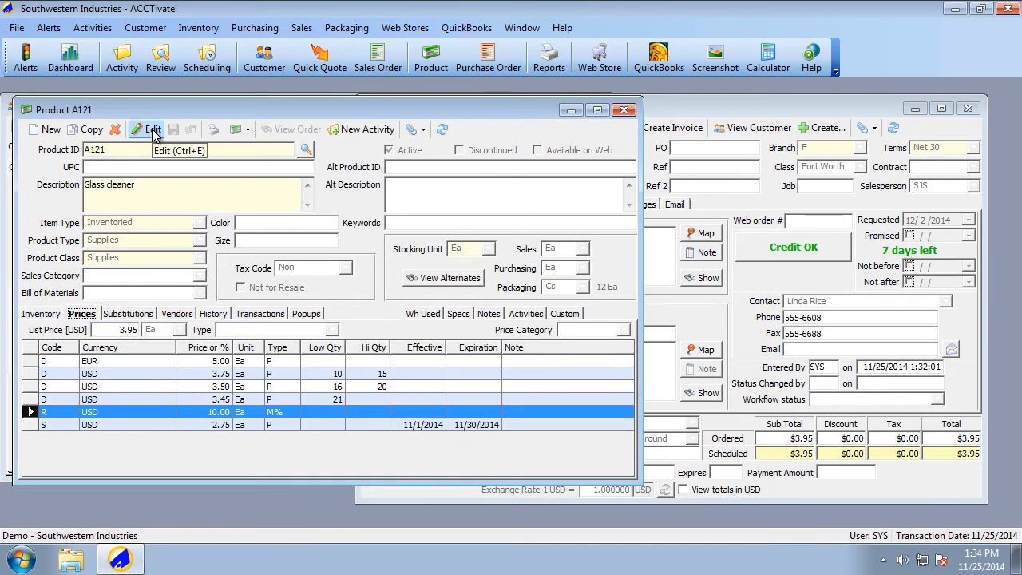
click(152, 130)
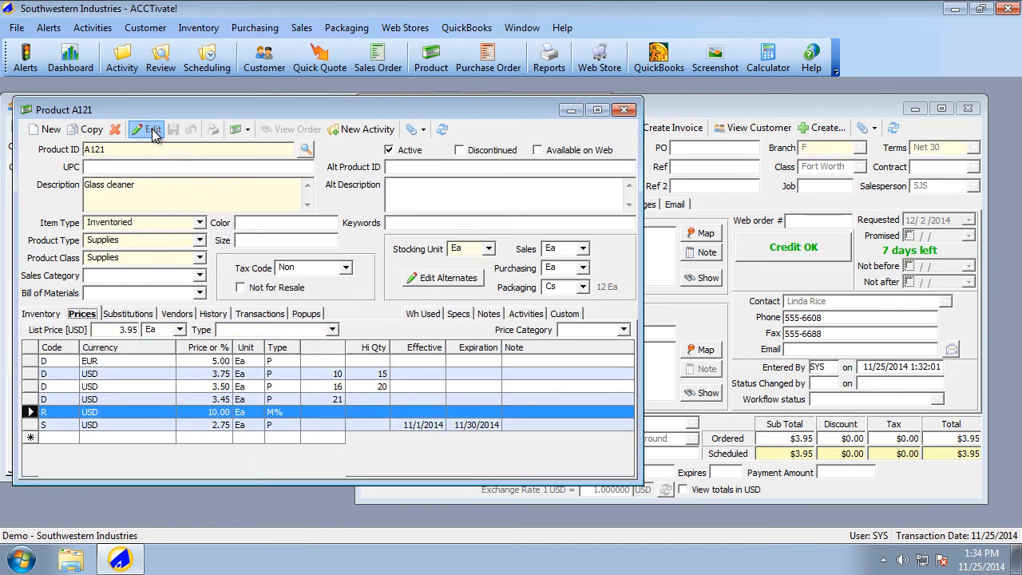
click(623, 329)
click(578, 351)
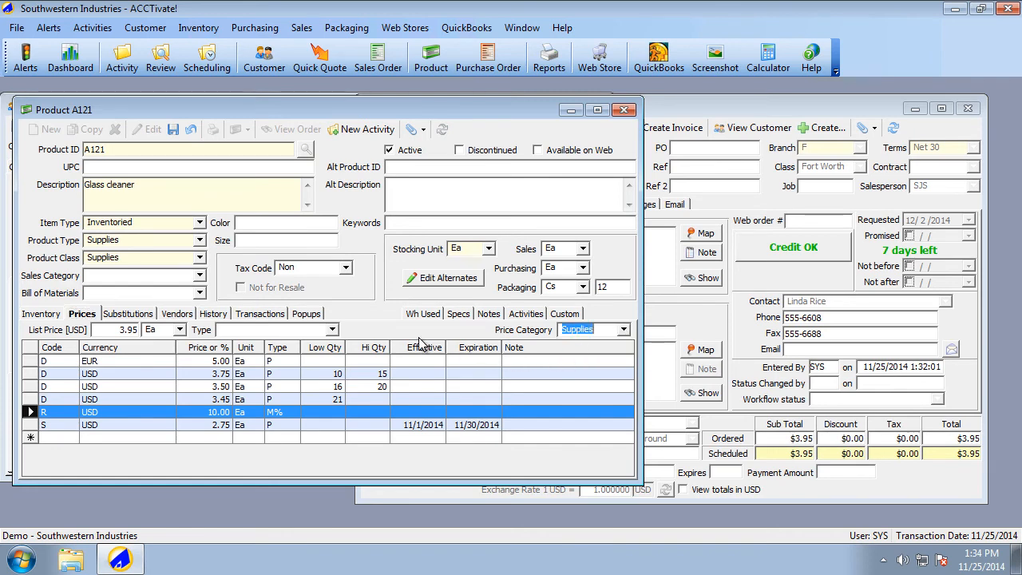
click(173, 133)
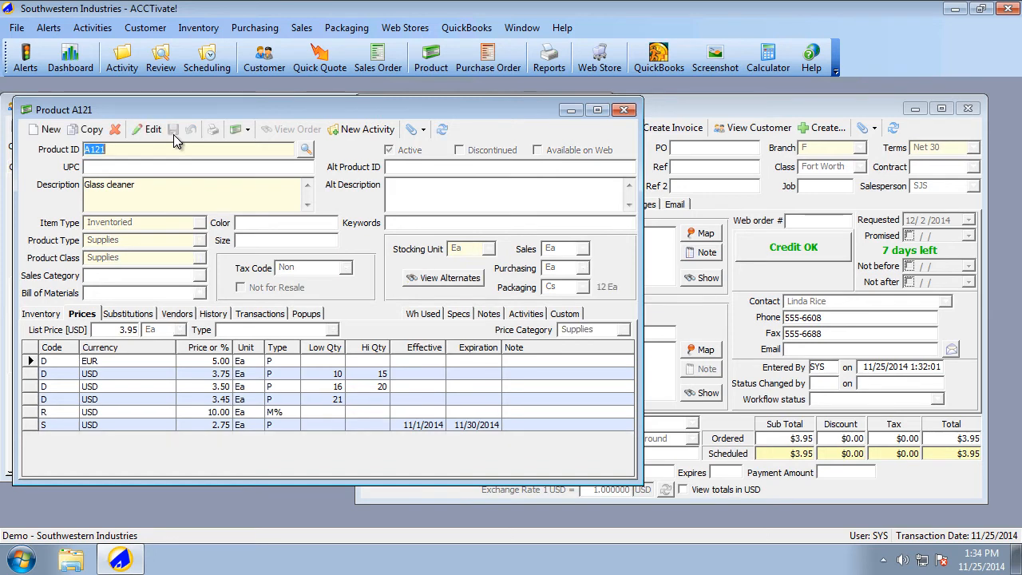
Step: Open price code maintenance and load the category prices of the Dealer (D) price code
click(204, 30)
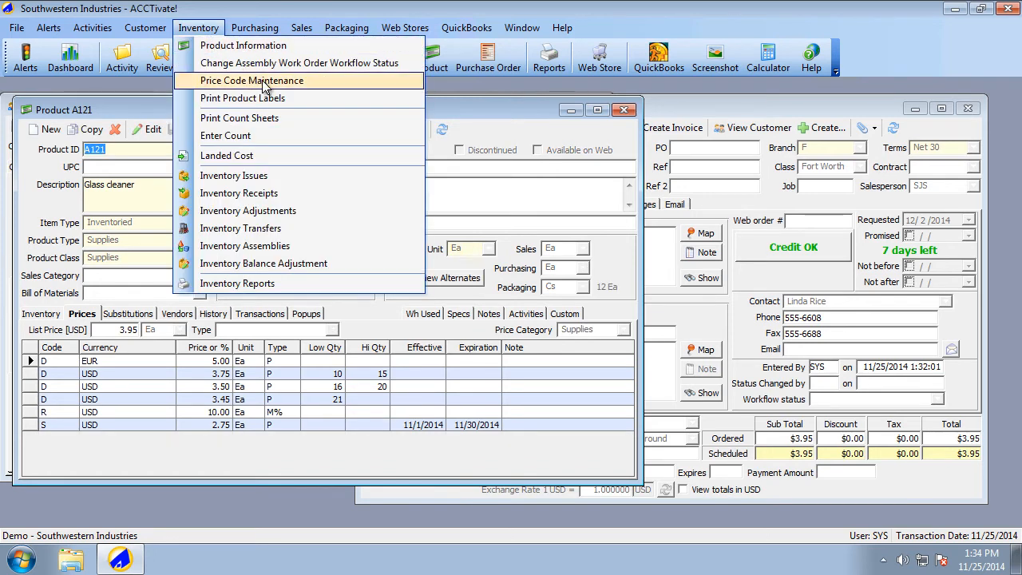
click(254, 81)
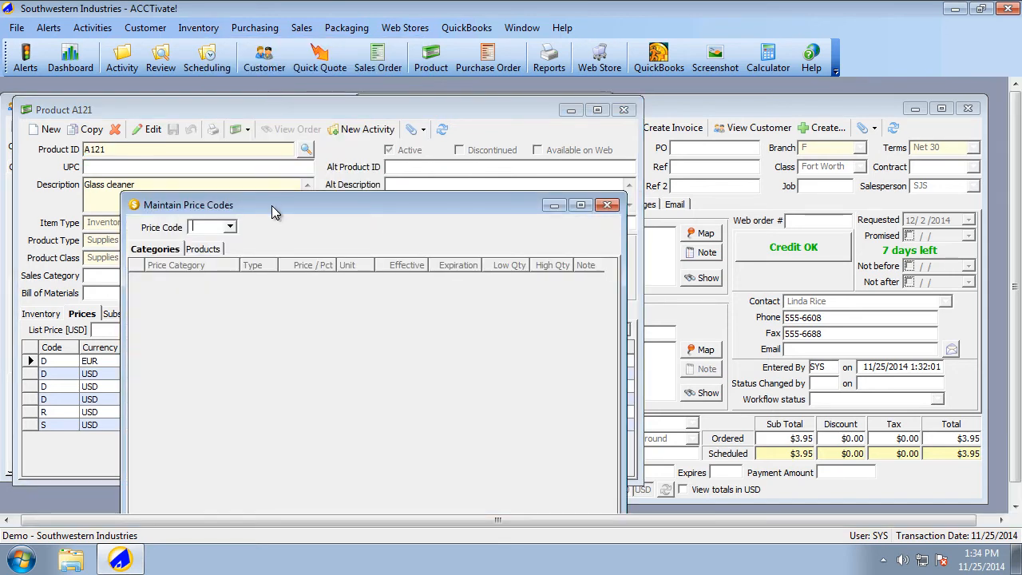
drag(271, 205, 360, 137)
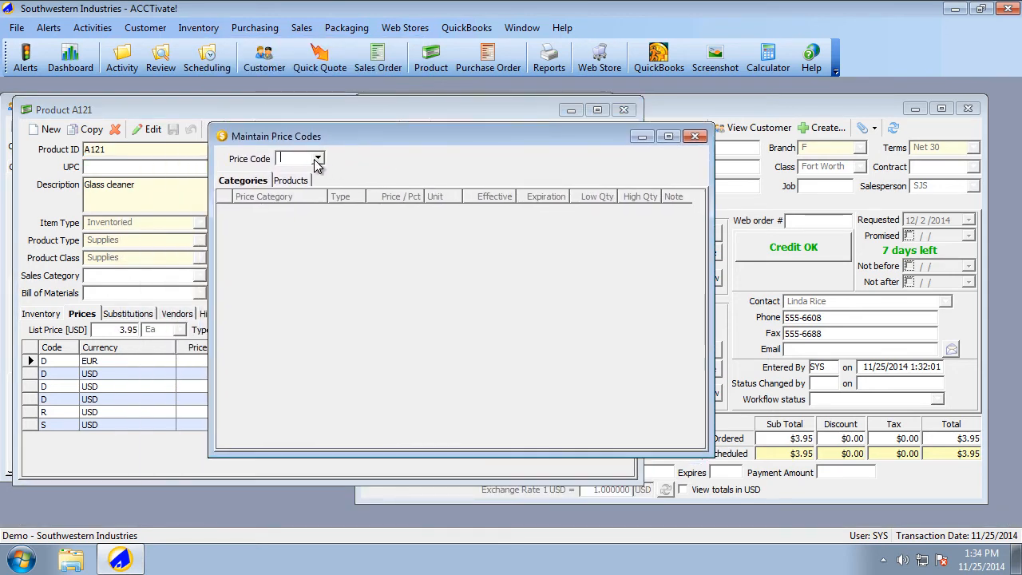
click(317, 159)
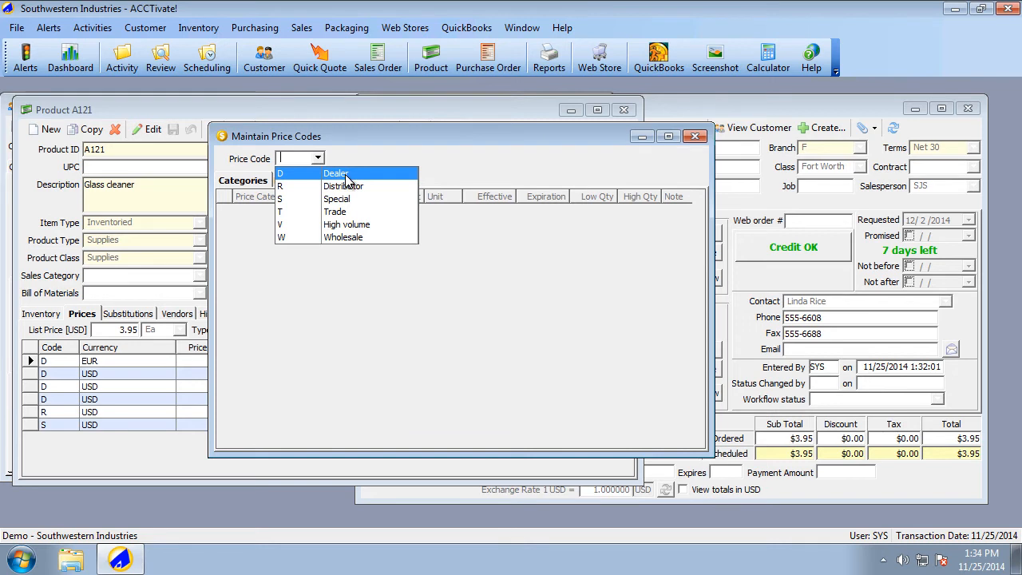
click(345, 174)
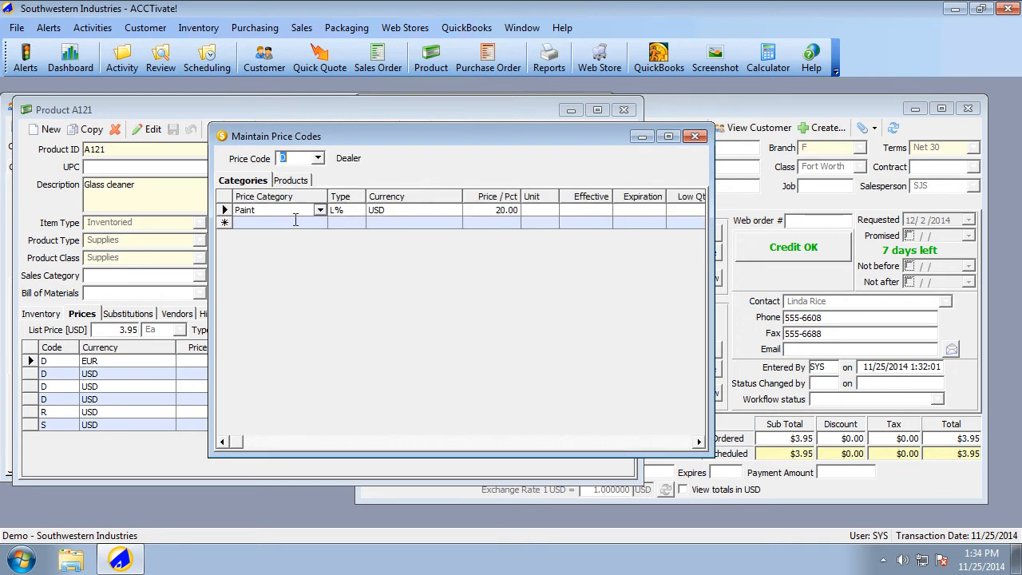
Step: Add a Supplies category row to the Dealer price code with the type L% (List - Percent)
click(260, 223)
click(320, 224)
click(305, 234)
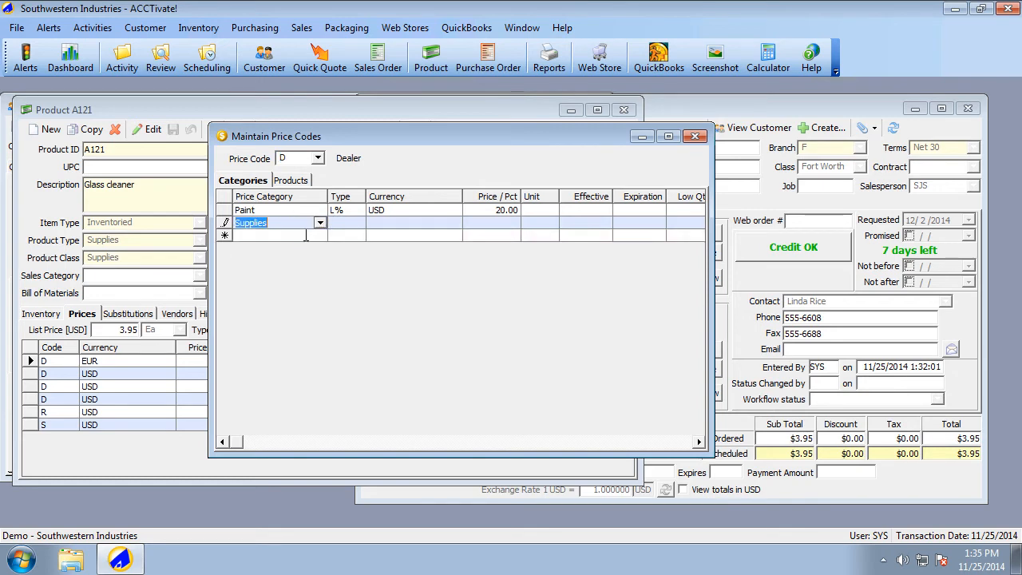
key(Tab)
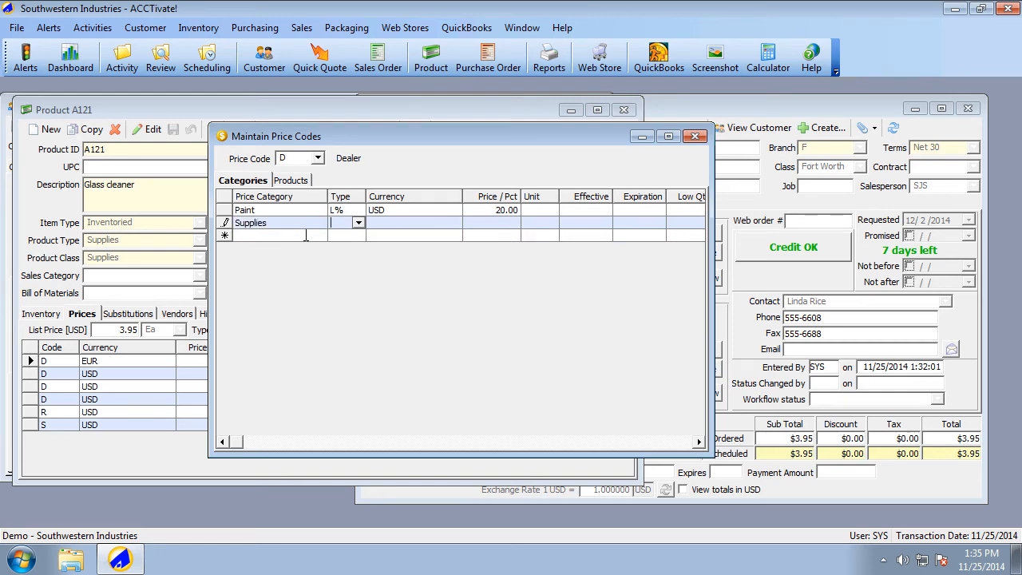
click(359, 223)
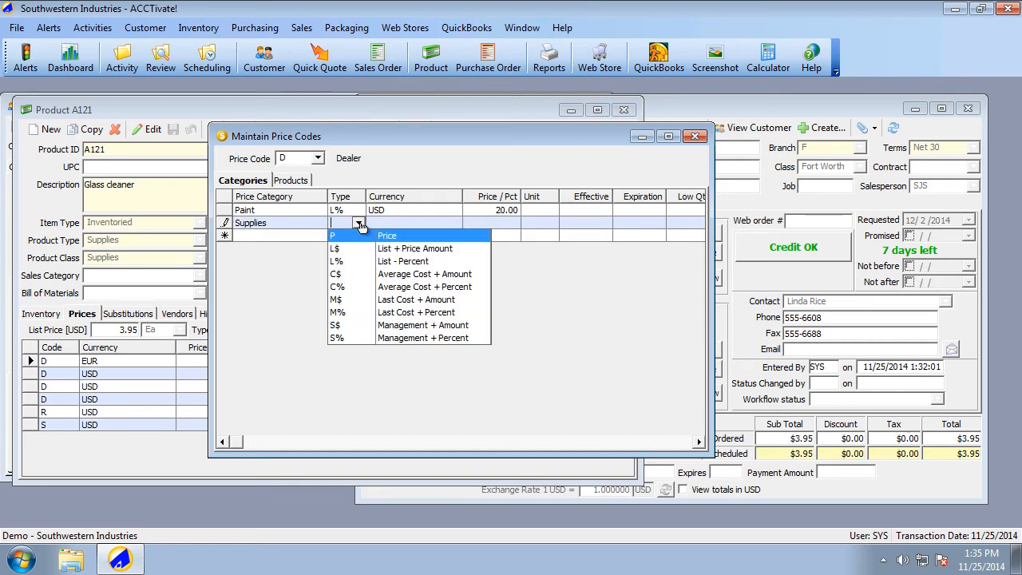
click(396, 262)
key(Tab)
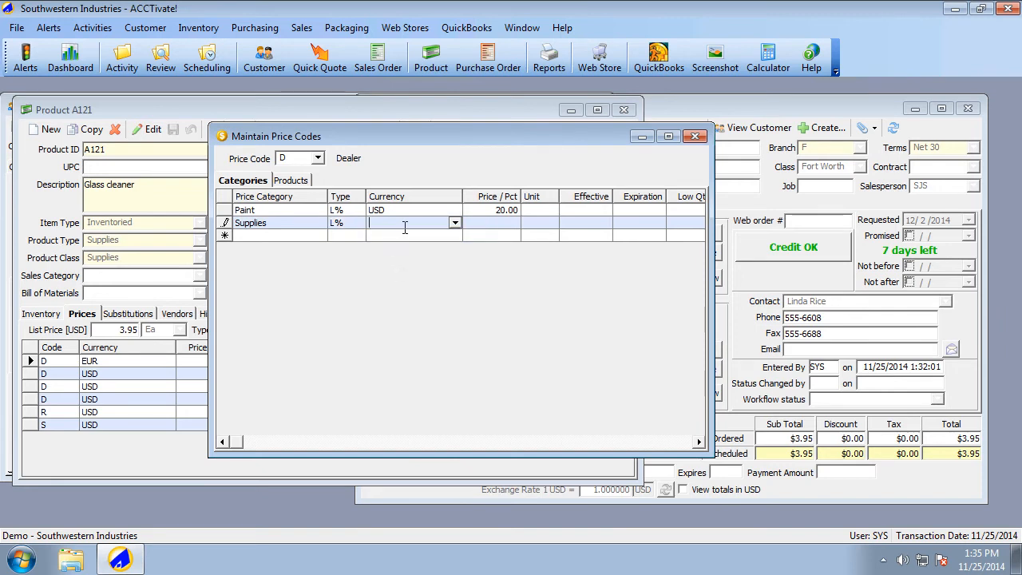
Step: Set the Supplies row's currency to USD and its percentage to 10, and commit the row
click(455, 227)
click(386, 287)
click(504, 212)
click(501, 225)
text(10)
key(Tab)
click(292, 234)
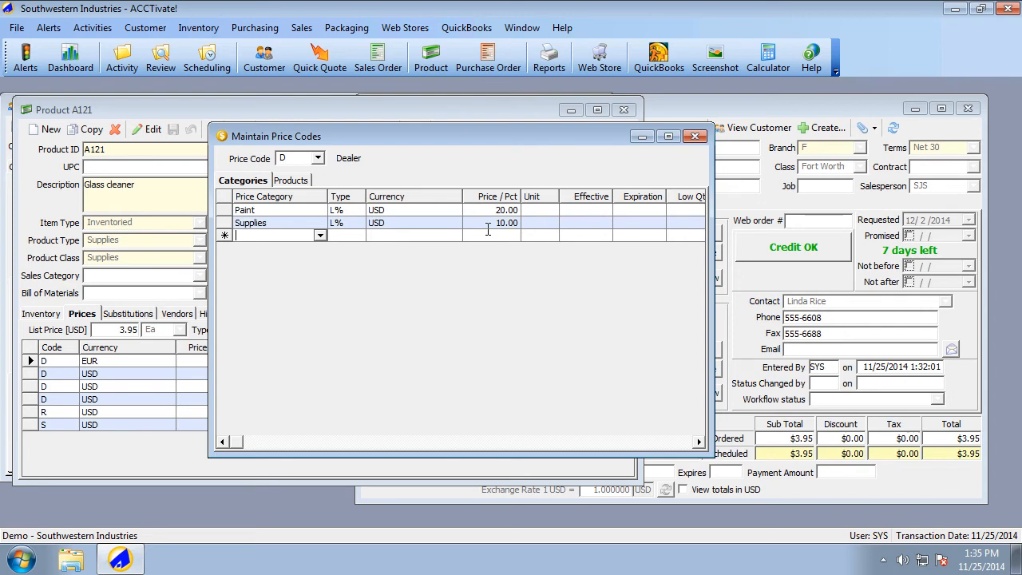
Step: Start a new sales order for the customer Apex Properties
click(777, 276)
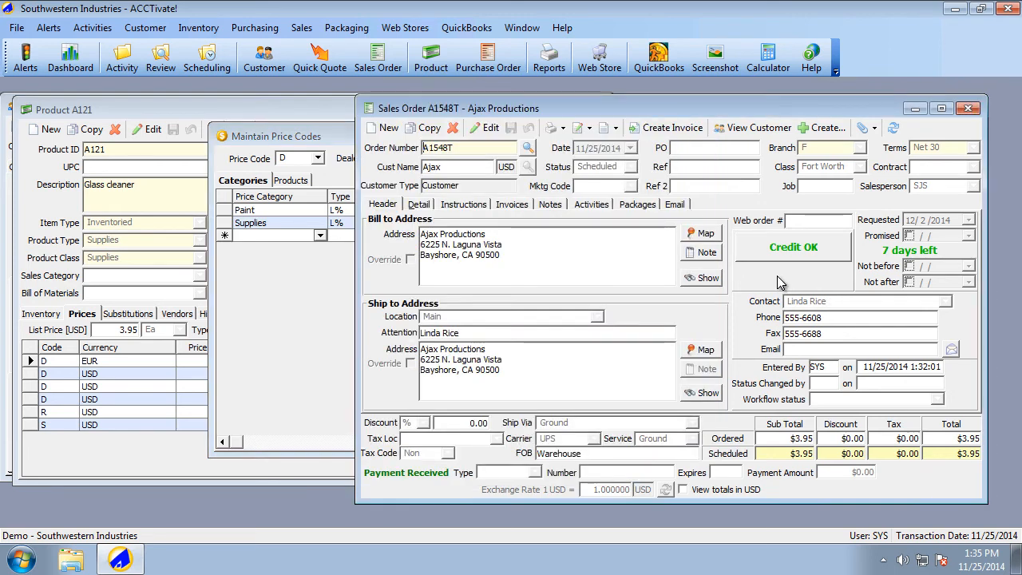
click(388, 132)
click(530, 166)
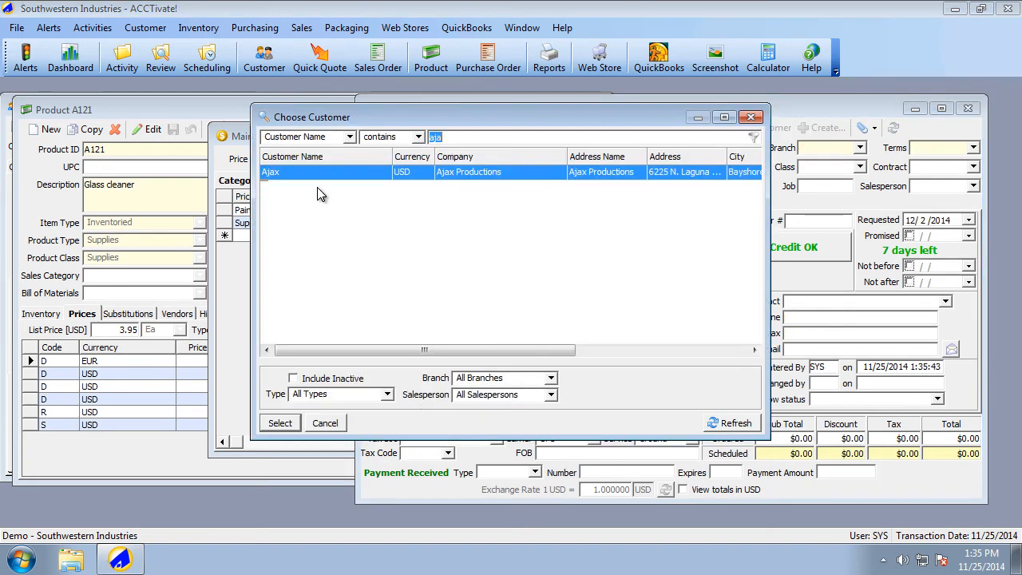
text(ape)
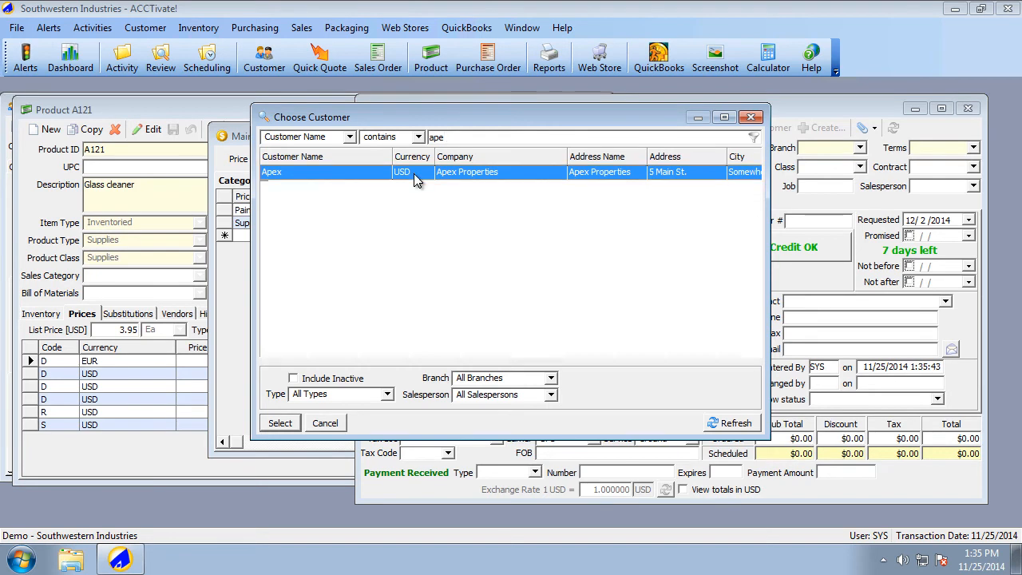
double_click(413, 172)
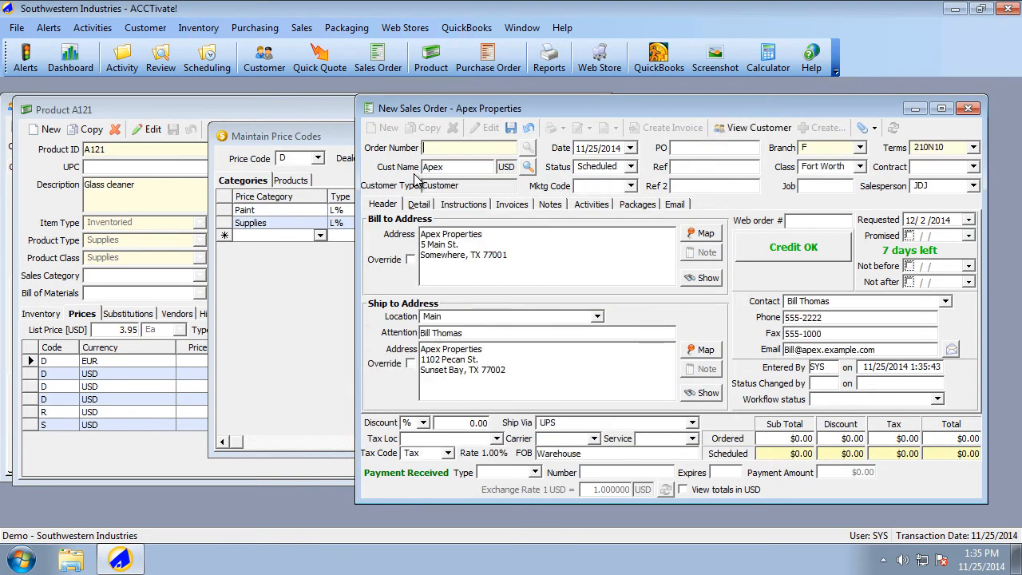
Step: Check the default price code on the Apex customer record, and return to the new order
click(754, 128)
click(424, 212)
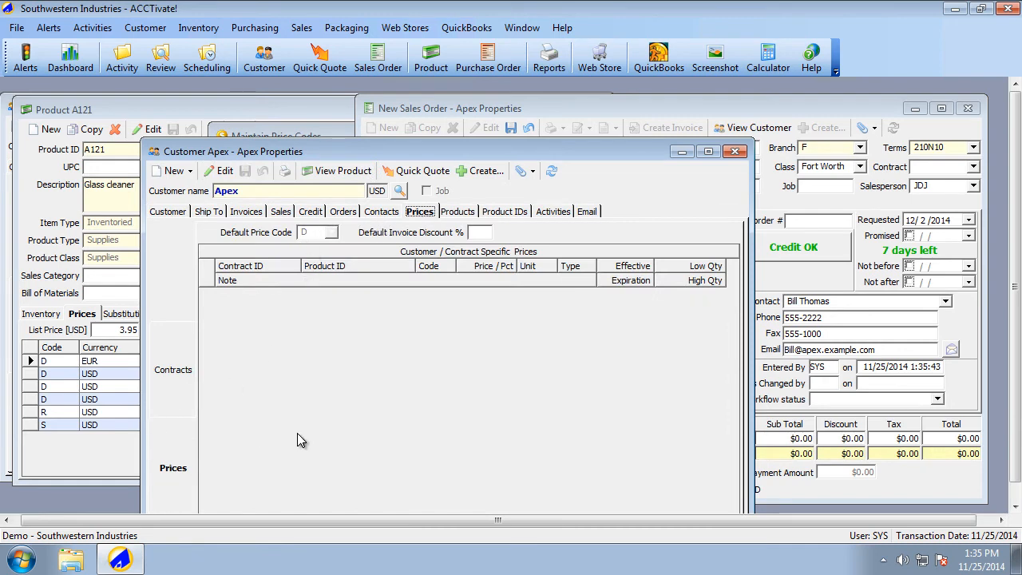
click(734, 151)
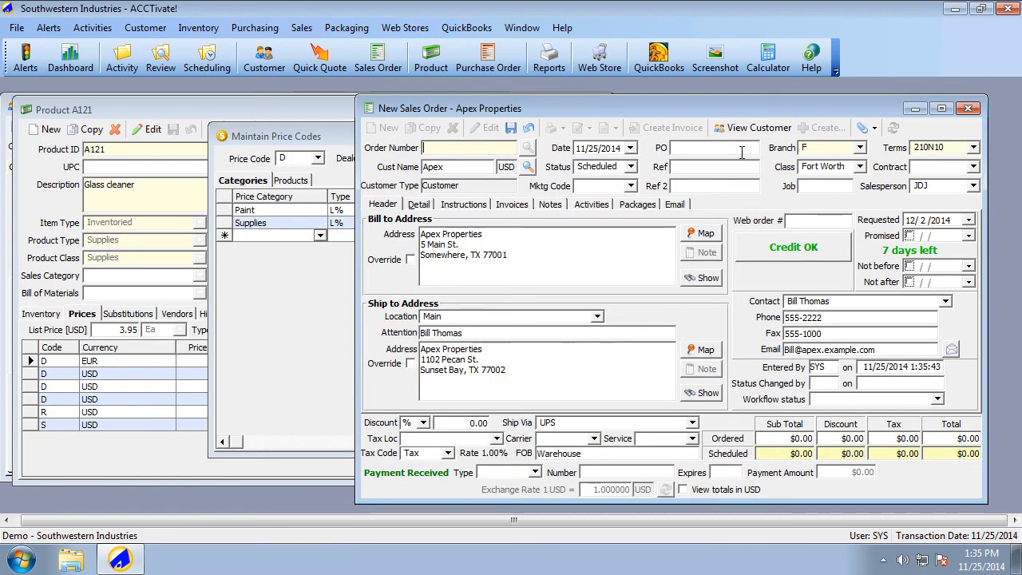
Step: Add product A121 to the detail lines of the Apex Properties order
click(421, 205)
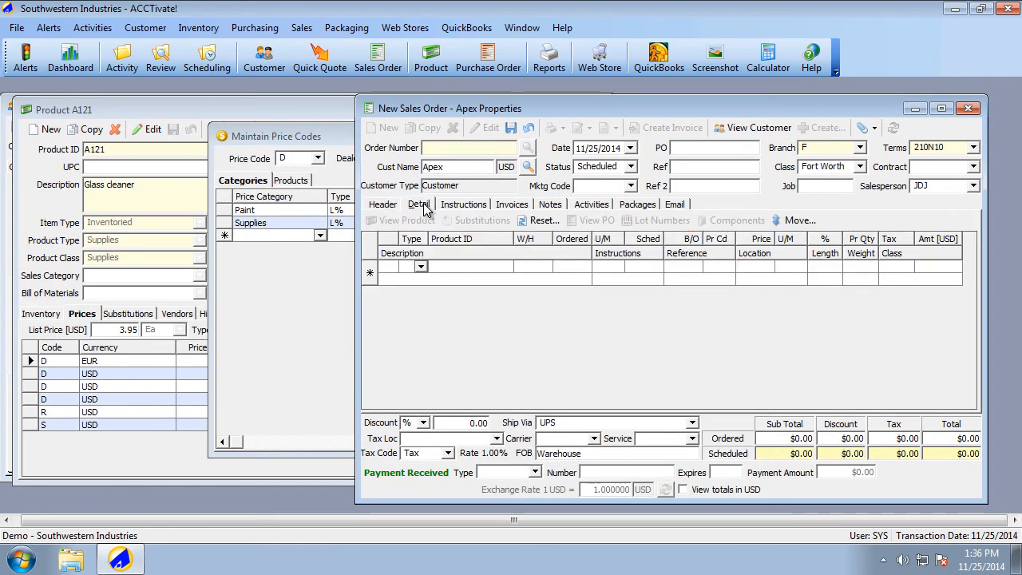
click(463, 267)
text(a121)
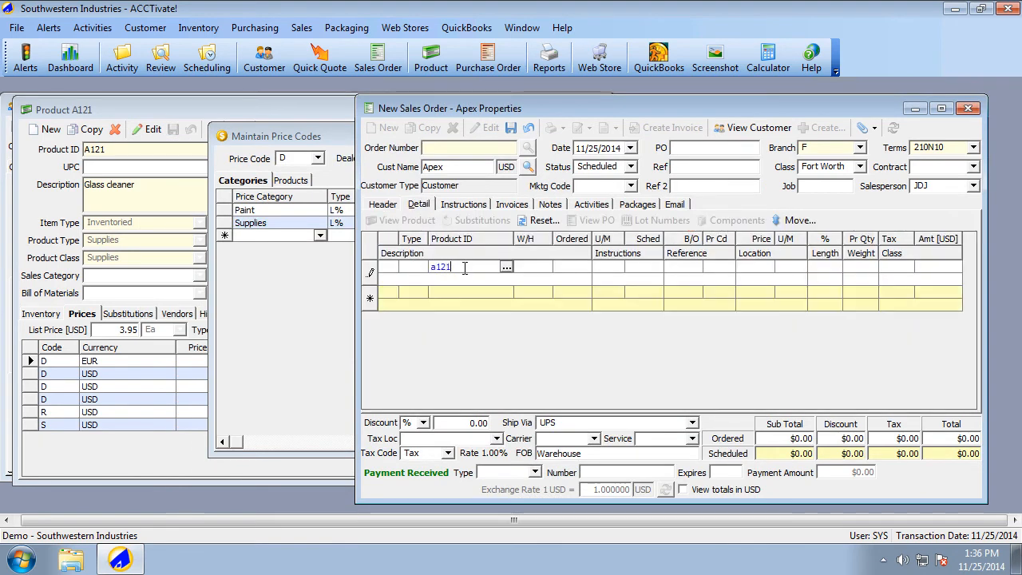
key(Tab)
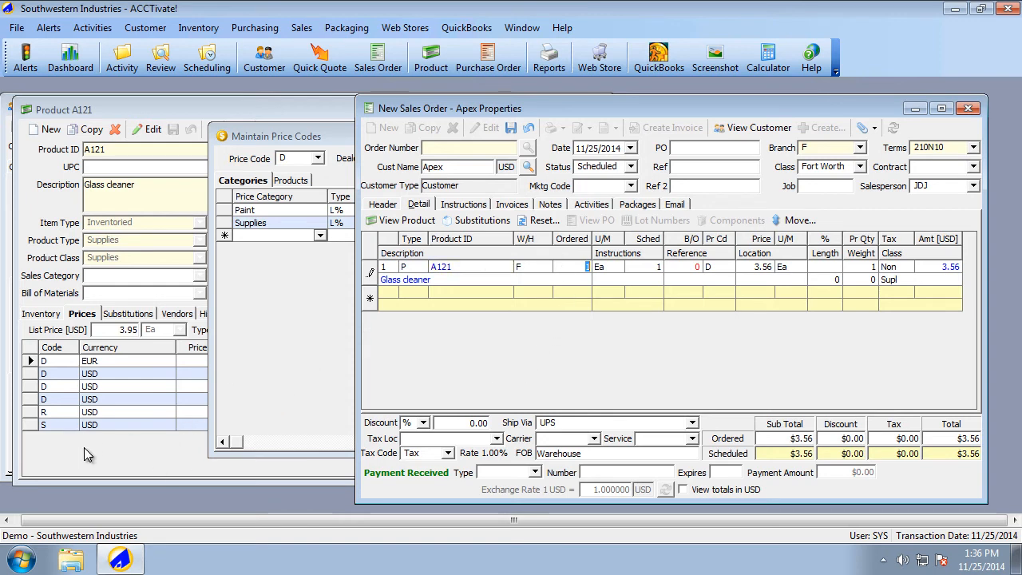
Step: Review the Dealer quantity-break prices on product A121, and return to the Apex Properties order
click(98, 469)
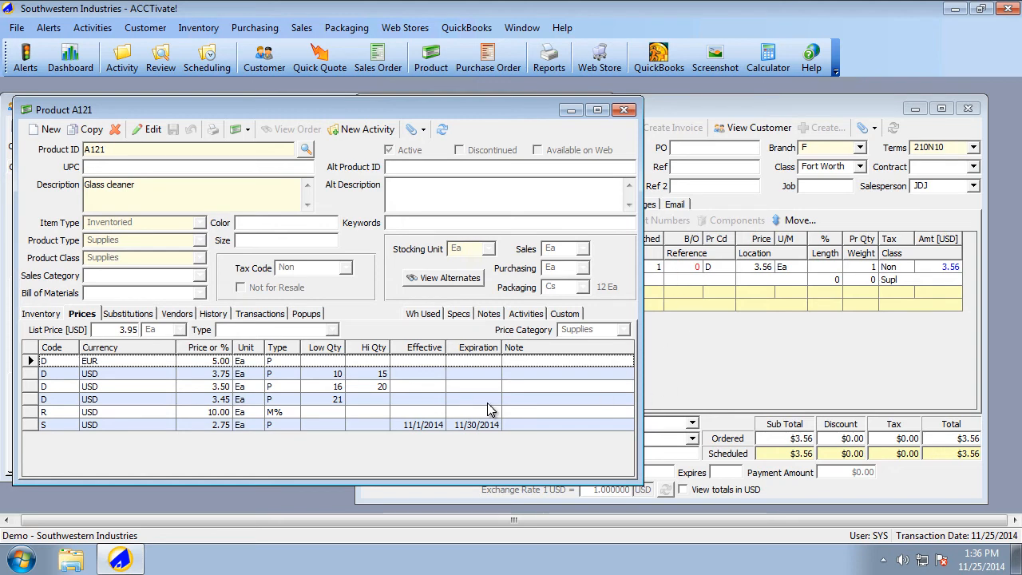
click(336, 389)
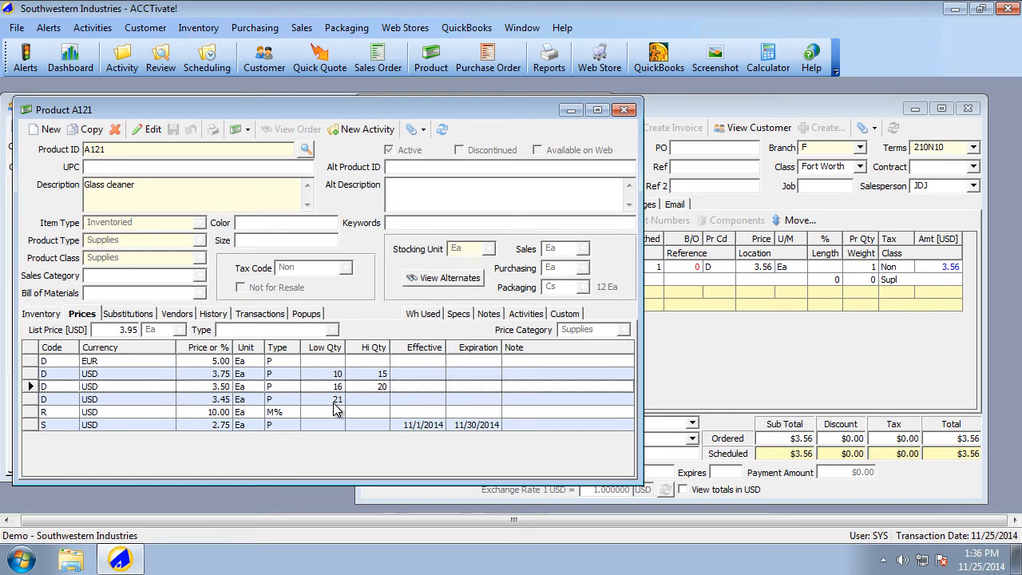
click(337, 403)
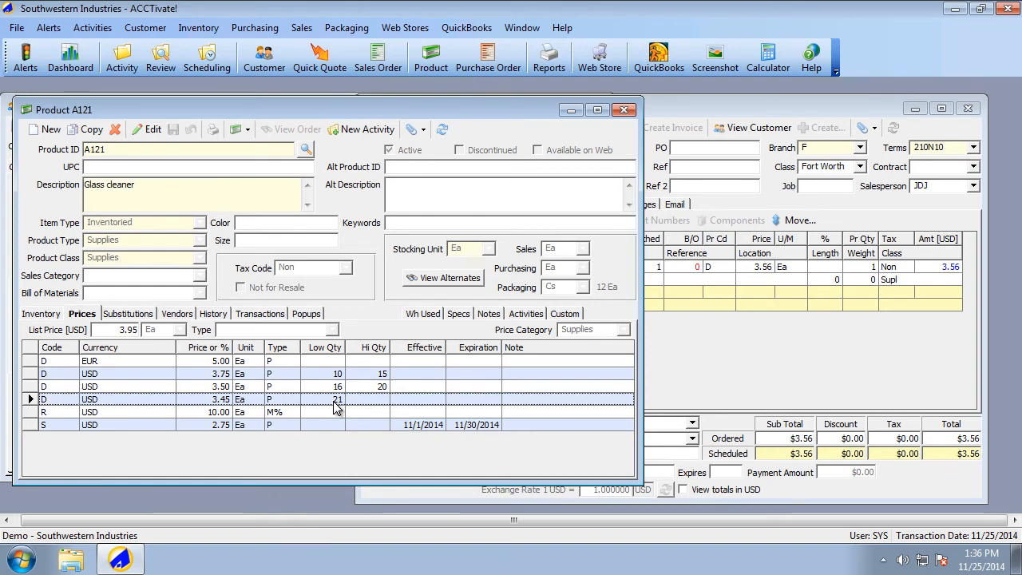
click(335, 399)
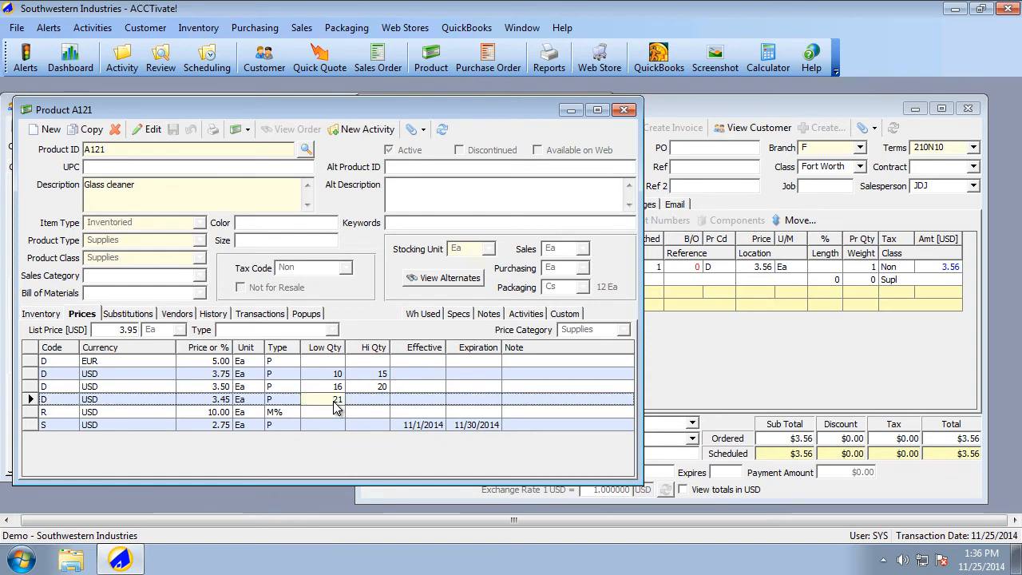
click(757, 355)
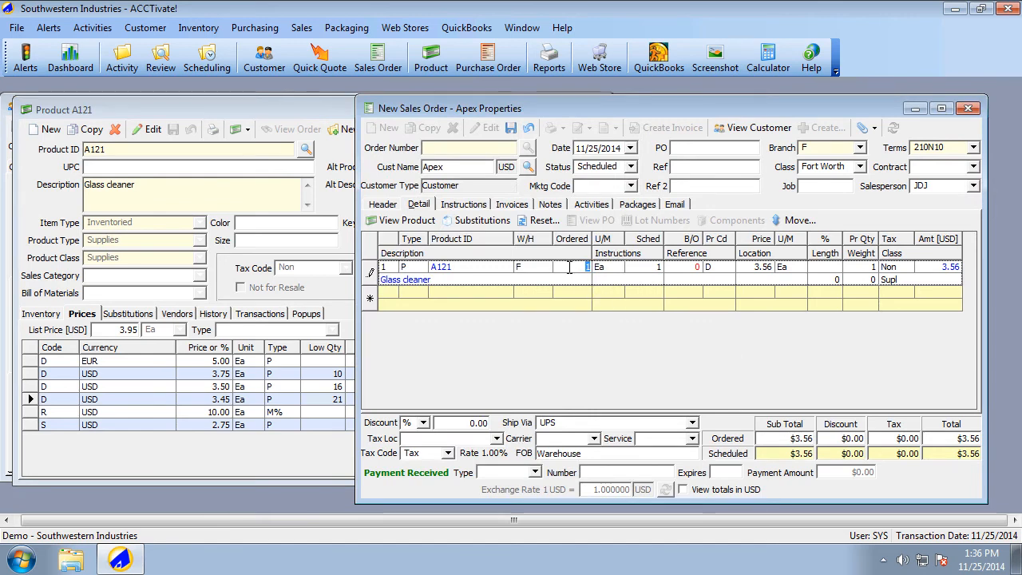
Step: Set the A121 line's ordered quantity to 10 to compare its price, and set it back to 1
text(10)
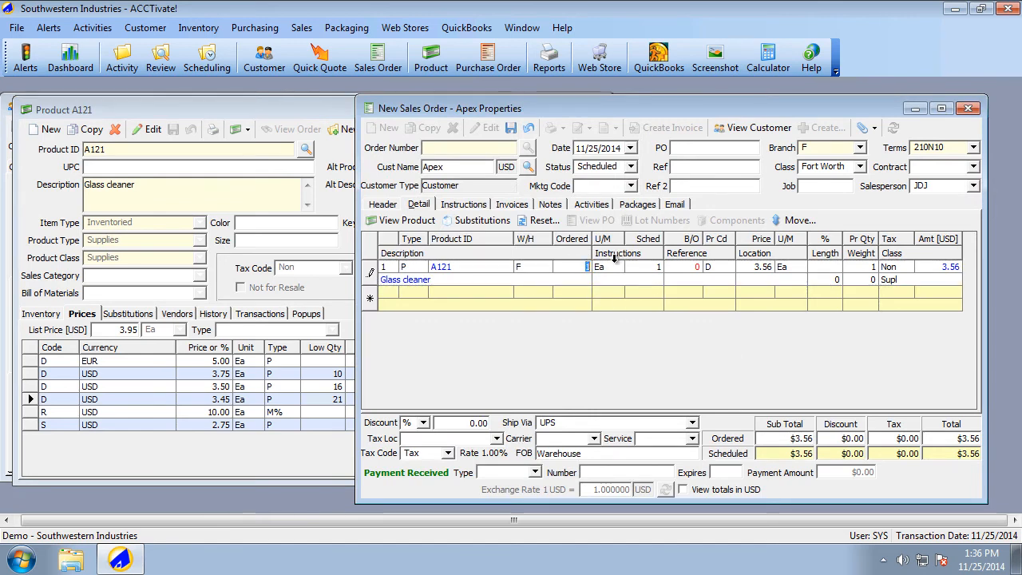
key(Tab)
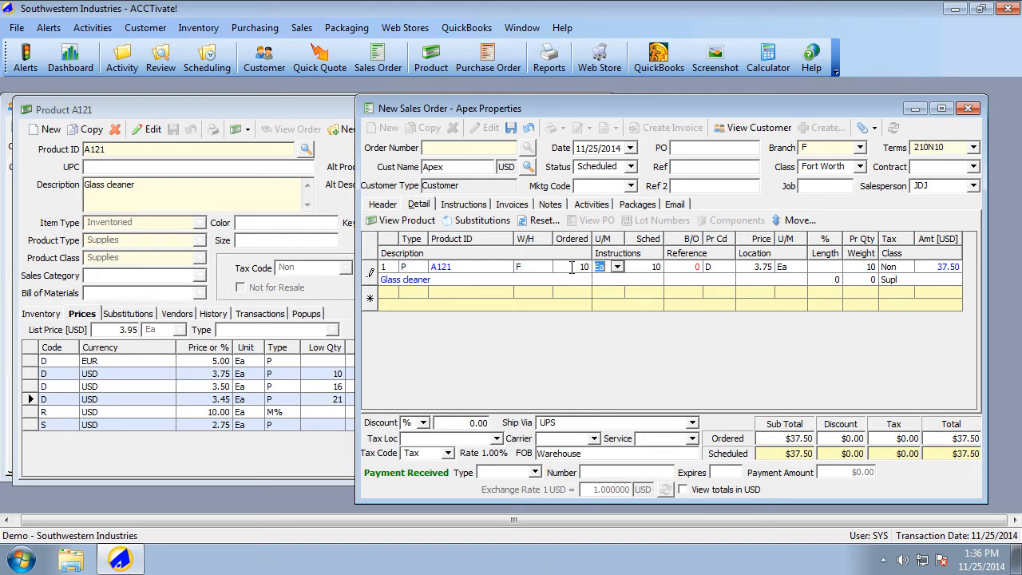
key(shift+Tab)
text(1)
key(Tab)
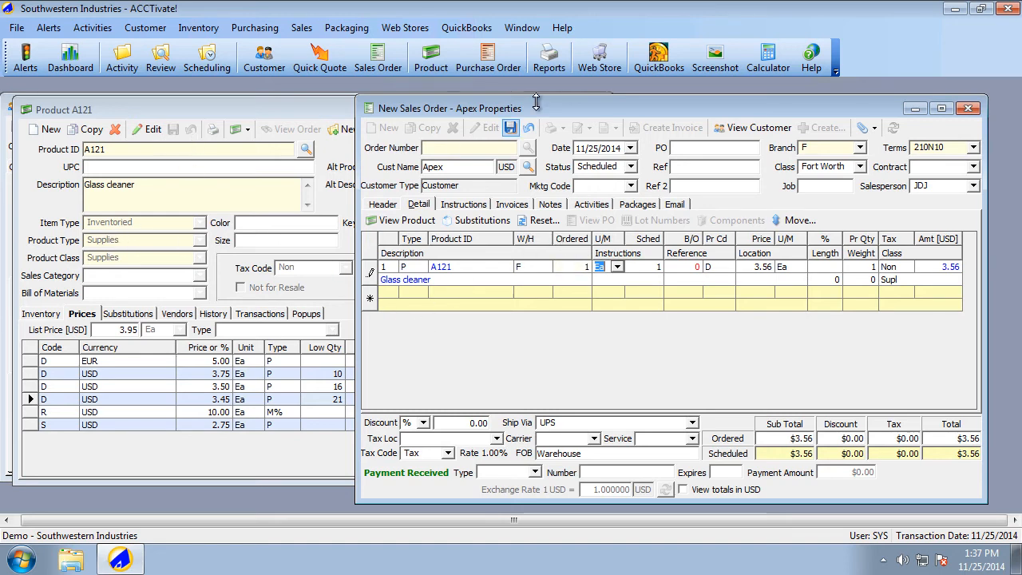
Step: Review the Dealer price code's category and product prices, including the quantity ranges, and close the price code maintenance window
click(521, 28)
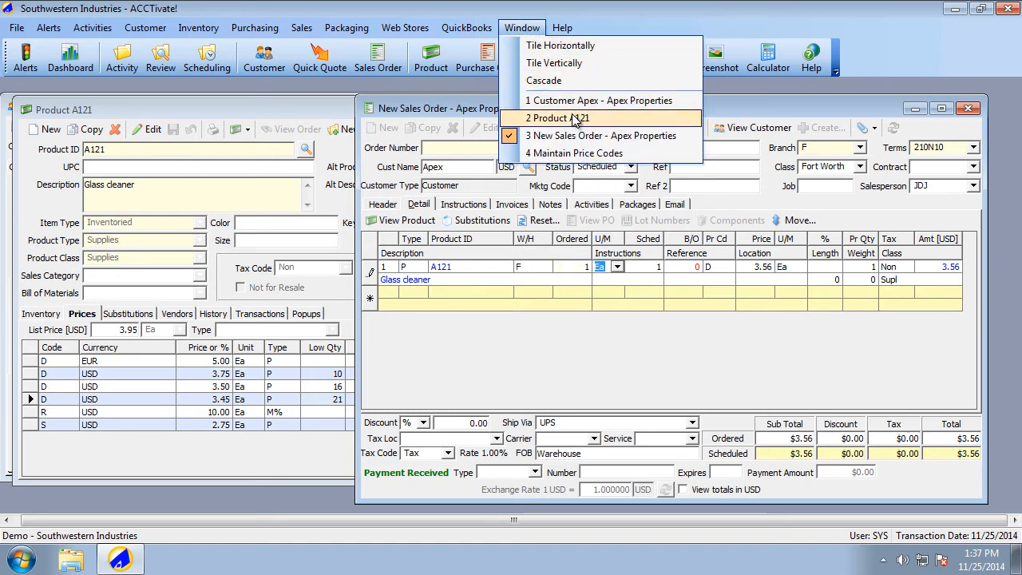
click(573, 152)
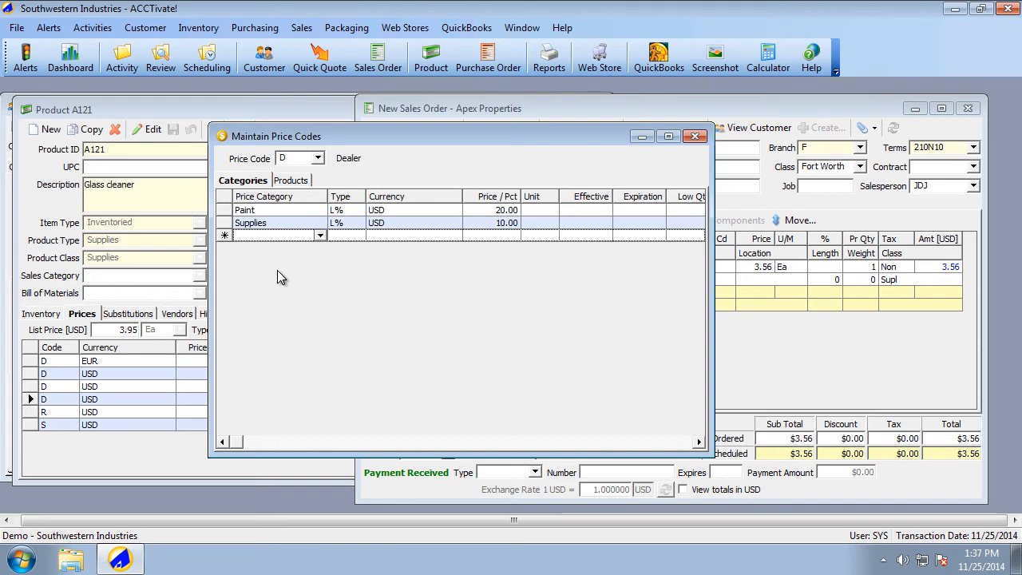
click(302, 182)
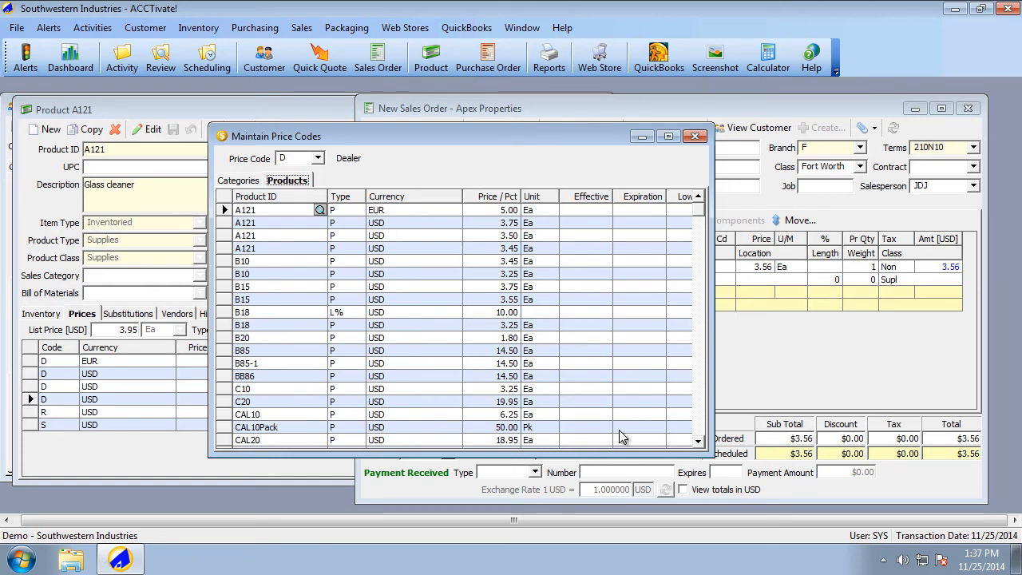
drag(708, 328, 912, 328)
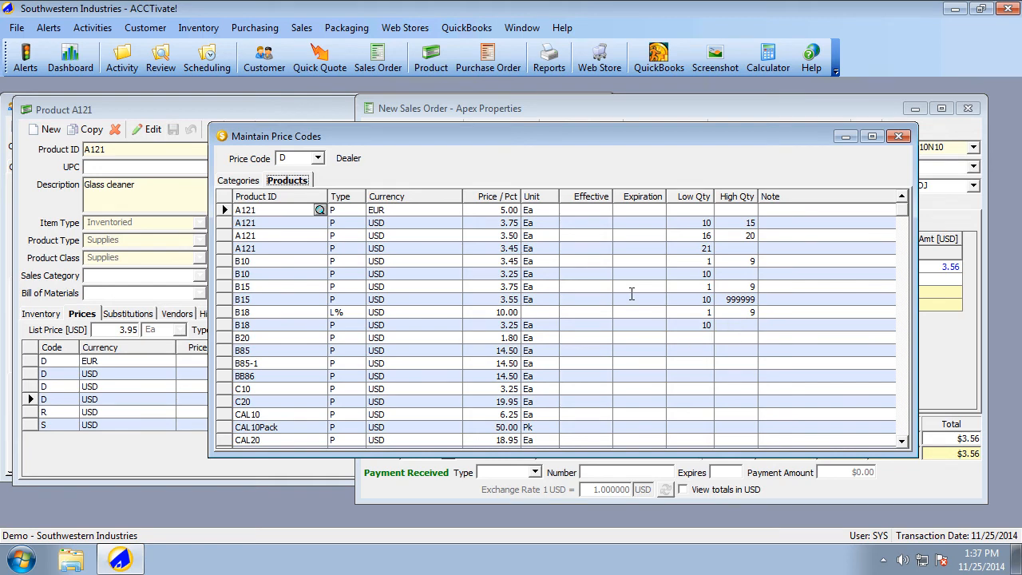
click(633, 319)
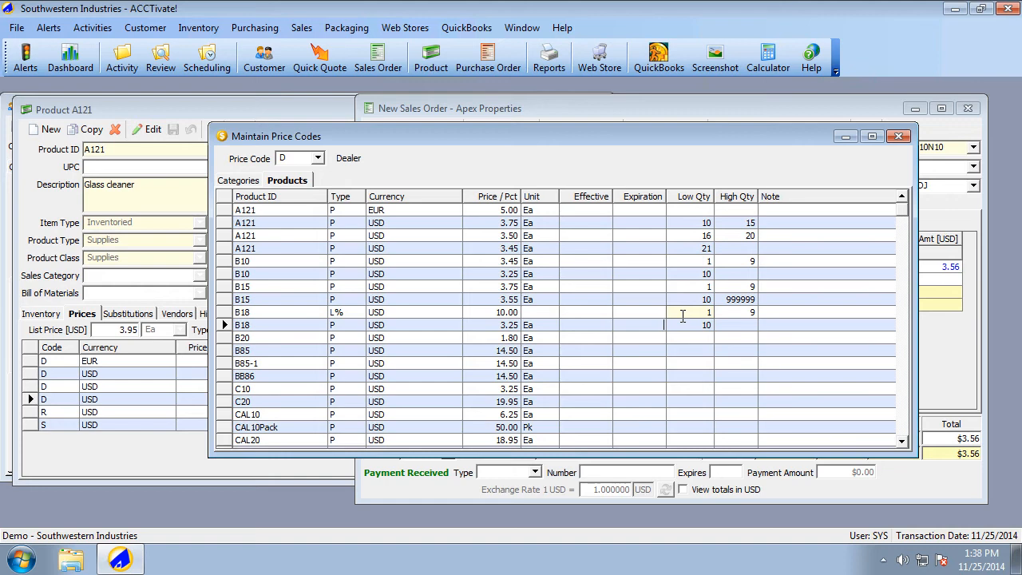
click(599, 285)
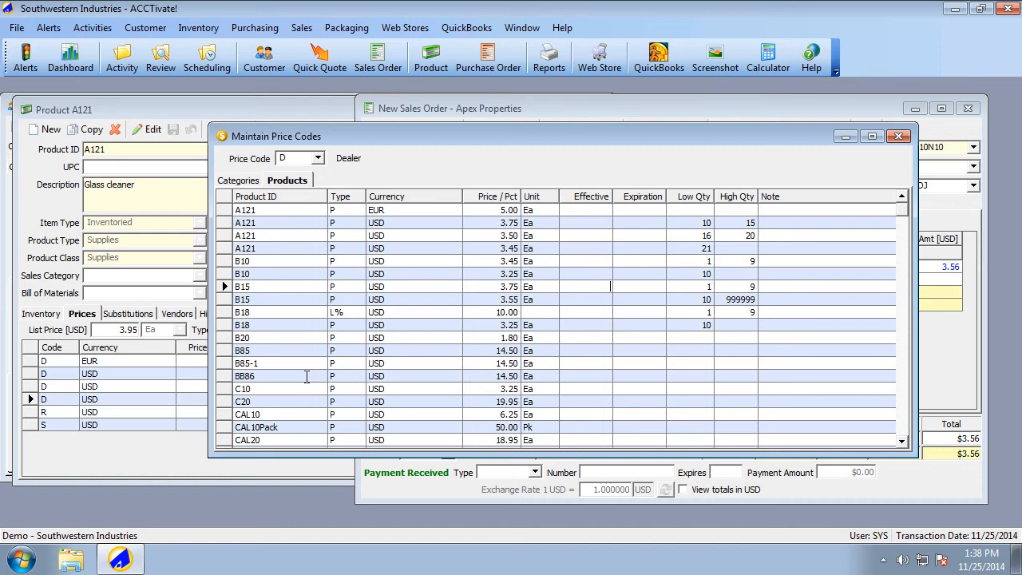
click(907, 138)
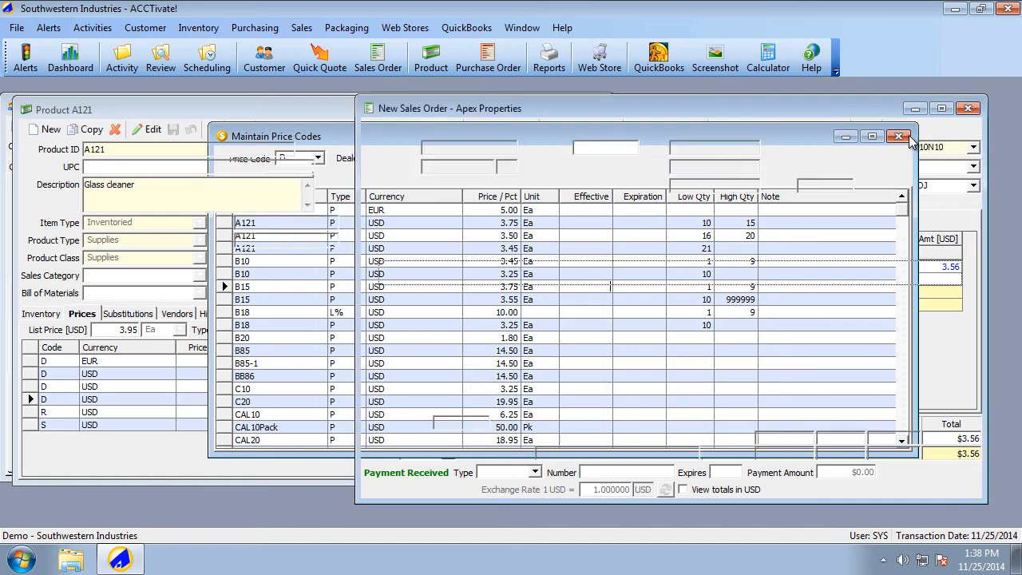
Step: Discard the unsaved Apex Properties order and close its sales order window
click(527, 131)
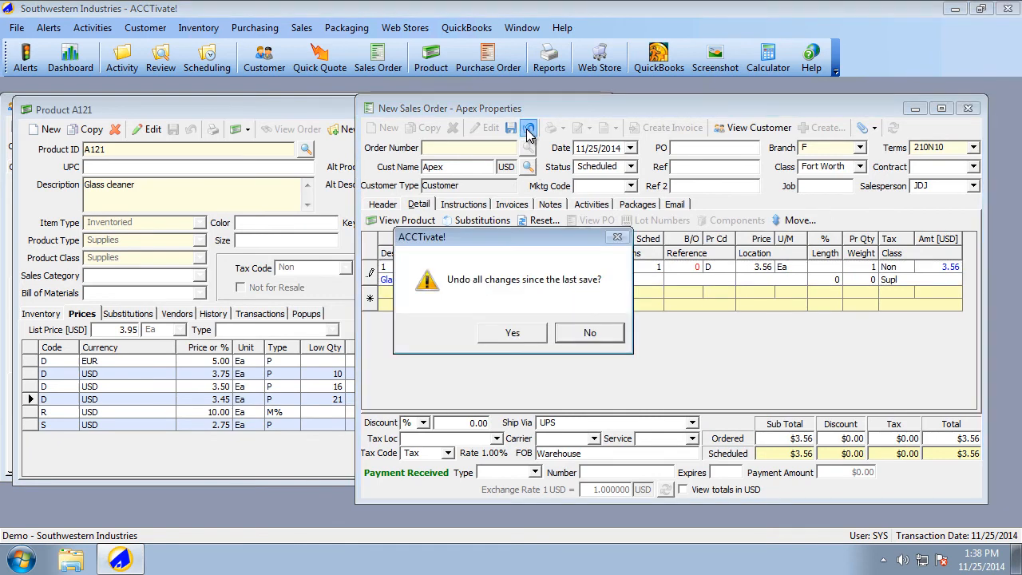
click(513, 337)
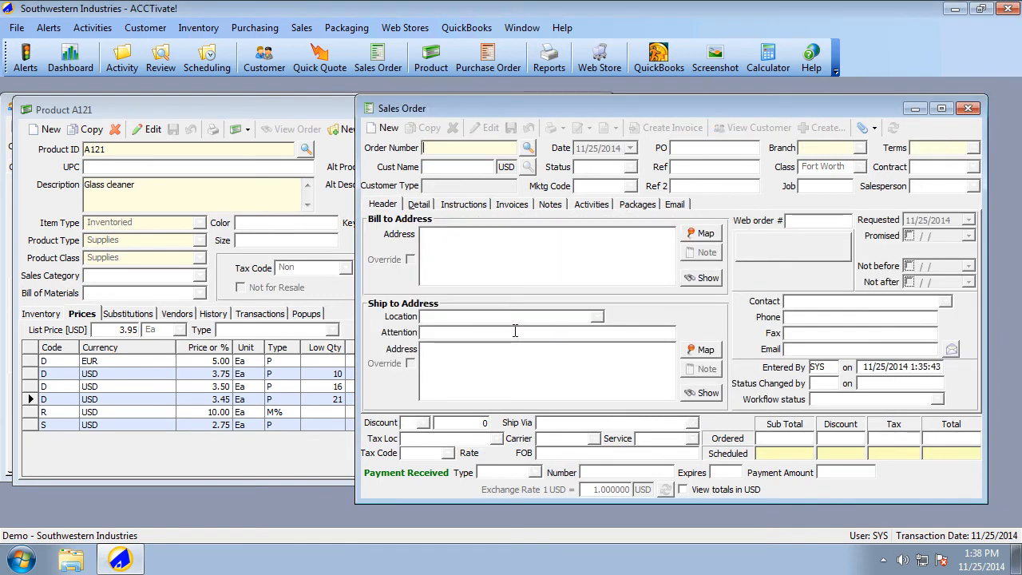
click(968, 109)
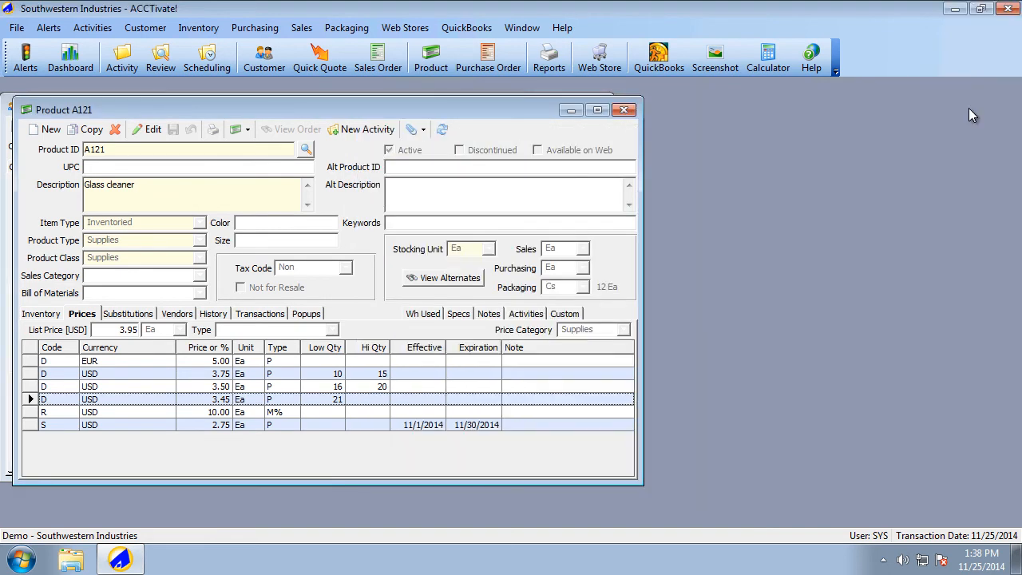
Step: Find the product Catch Length - Ream by searching "cat", and review its inventory, list price unit and type, and length specification
click(306, 150)
text(cat)
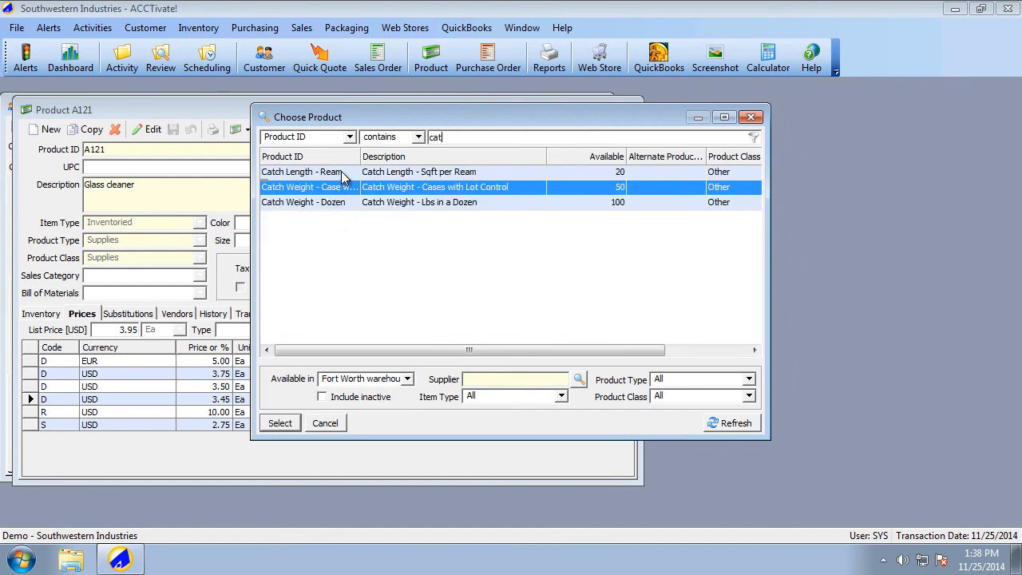
double_click(343, 174)
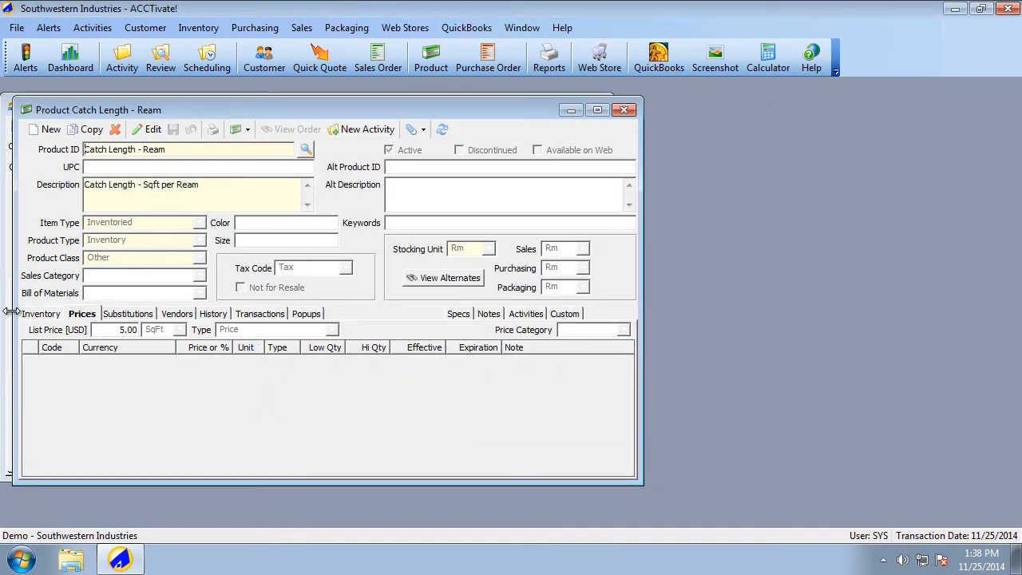
click(44, 314)
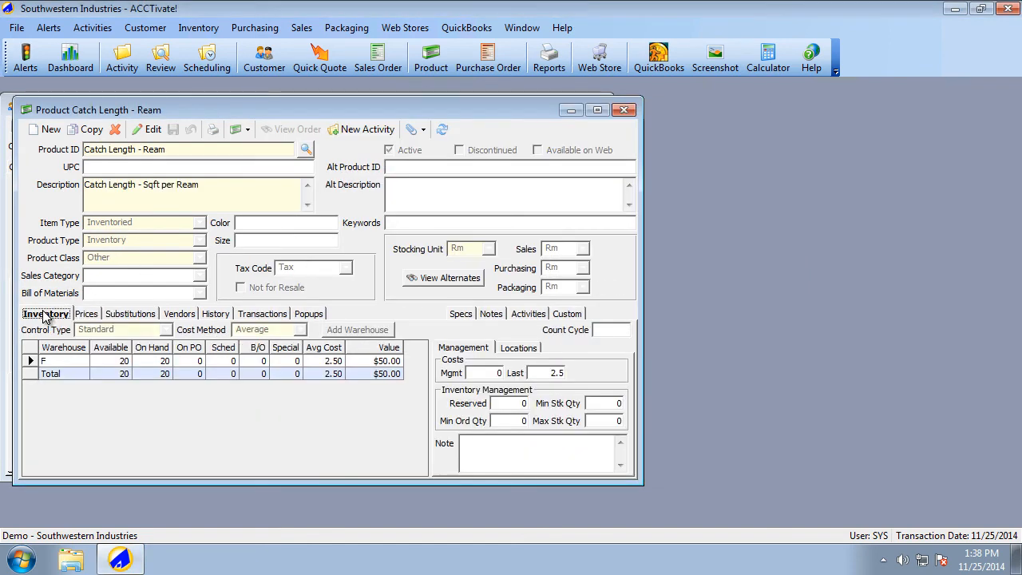
click(94, 316)
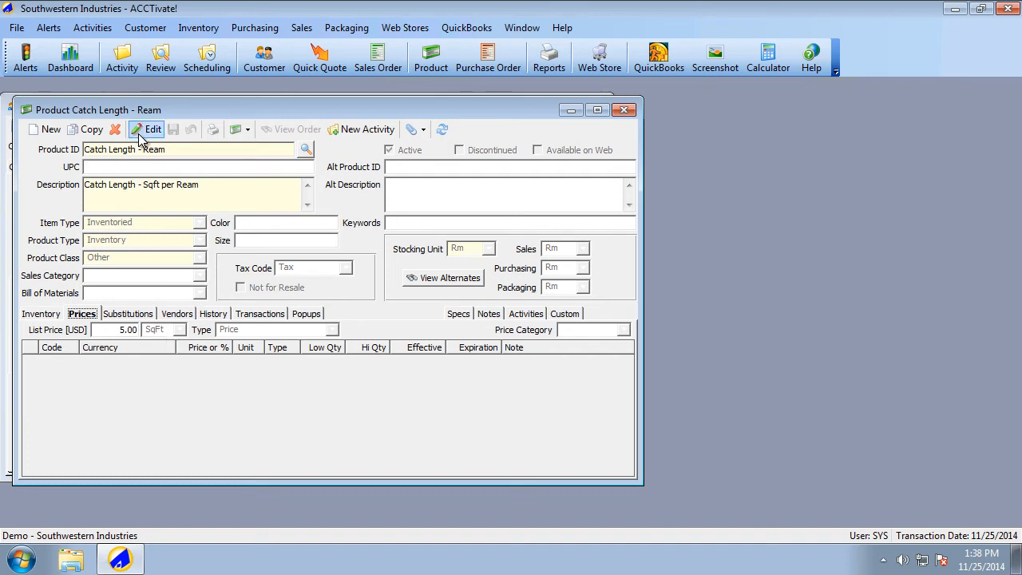
click(106, 328)
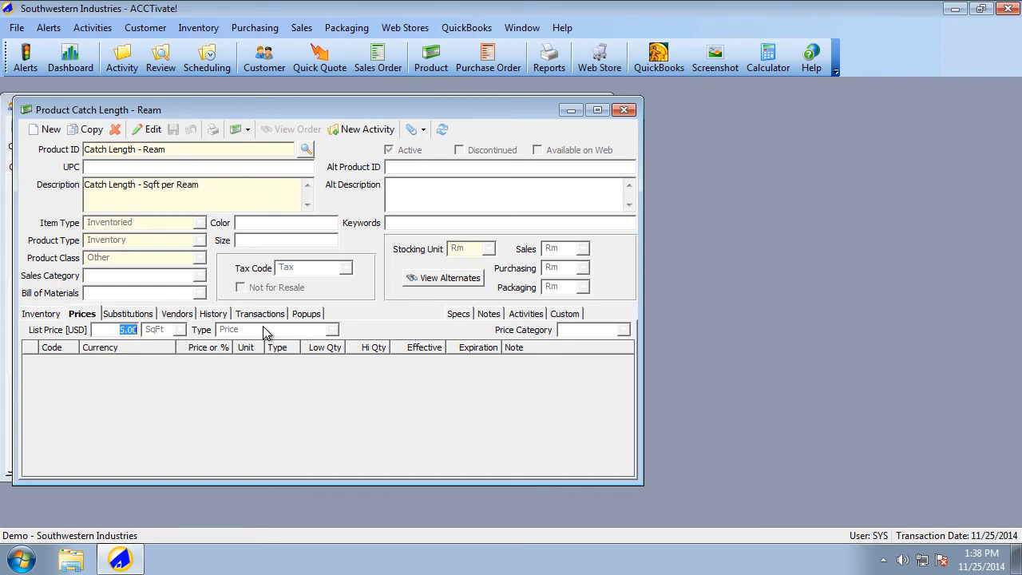
click(459, 314)
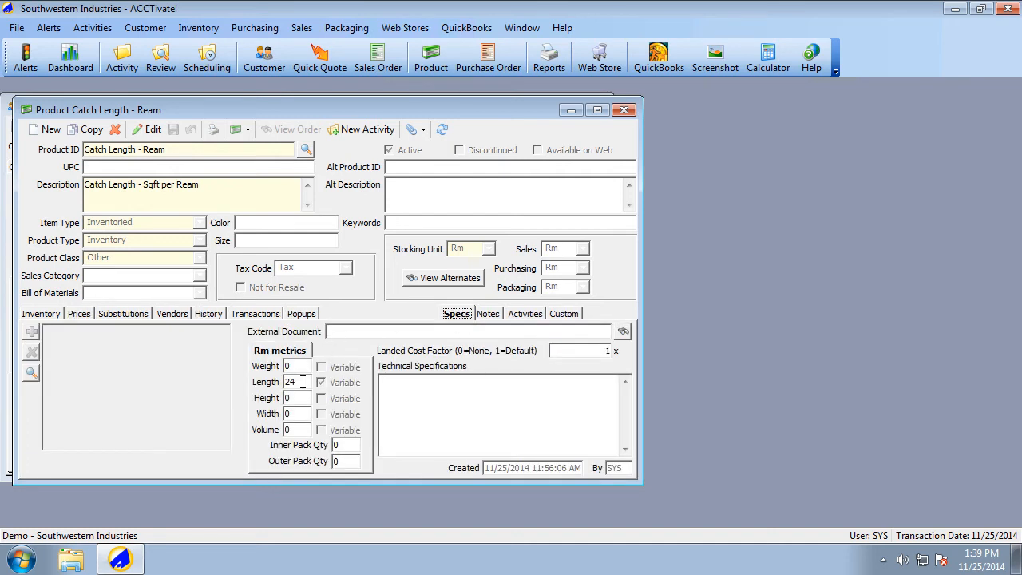
mouse_move(303, 382)
mouse_down()
mouse_move(292, 381)
mouse_move(307, 383)
mouse_up()
click(36, 316)
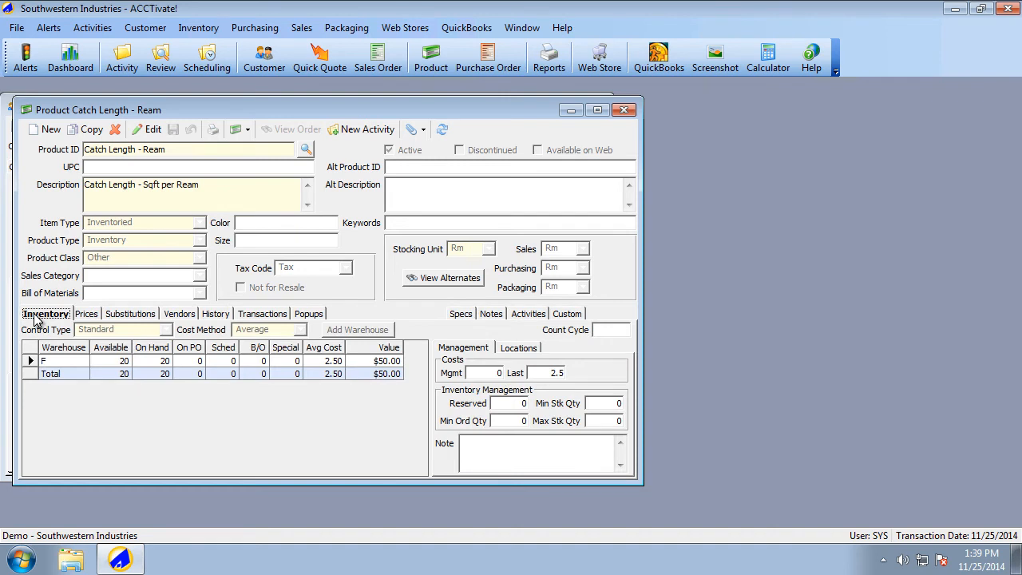
Step: Open product Catch Weight - Dozen and set its list price unit to Lb and price type to Price
click(310, 154)
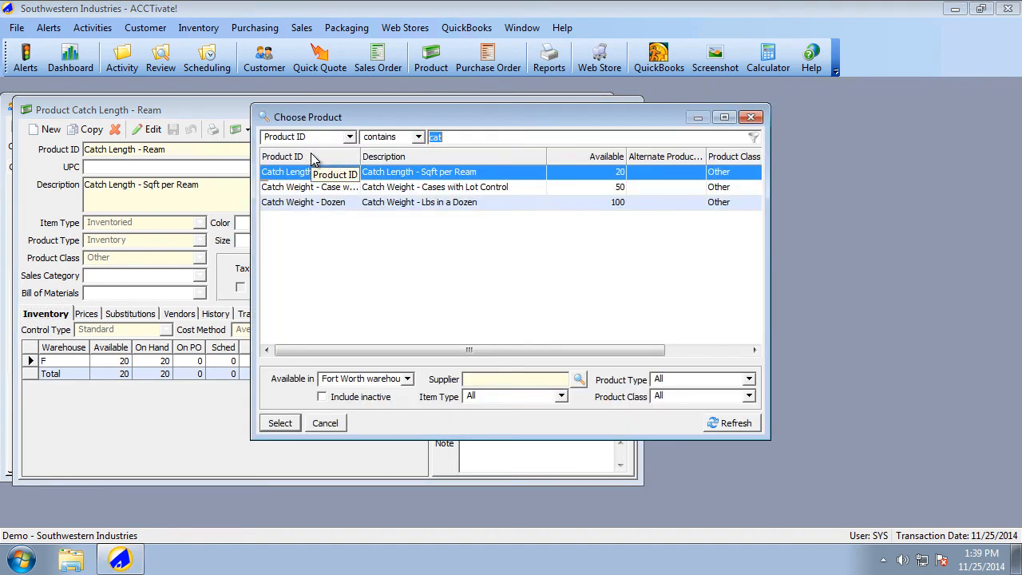
double_click(331, 206)
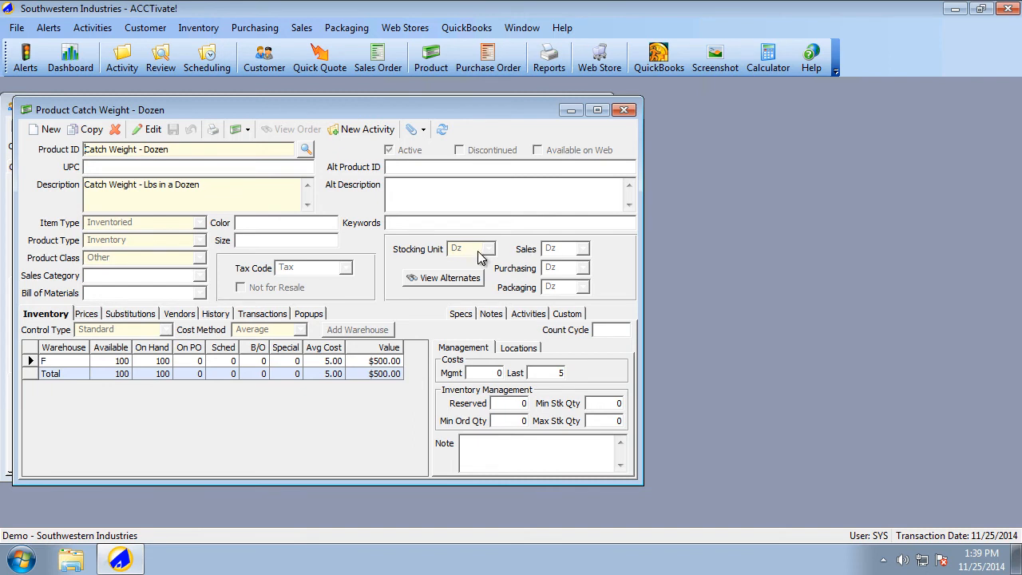
click(86, 313)
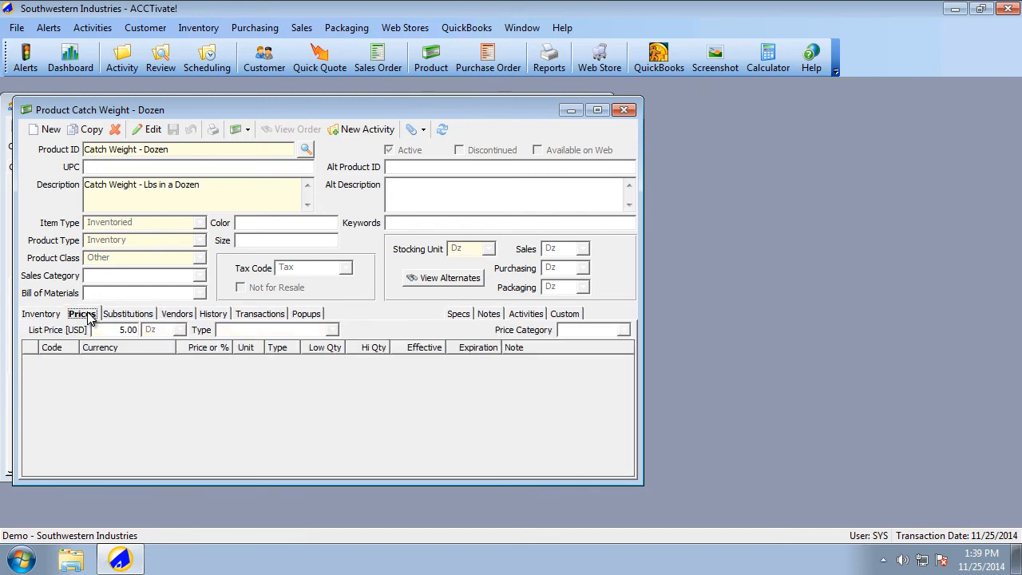
click(149, 130)
click(182, 330)
click(160, 357)
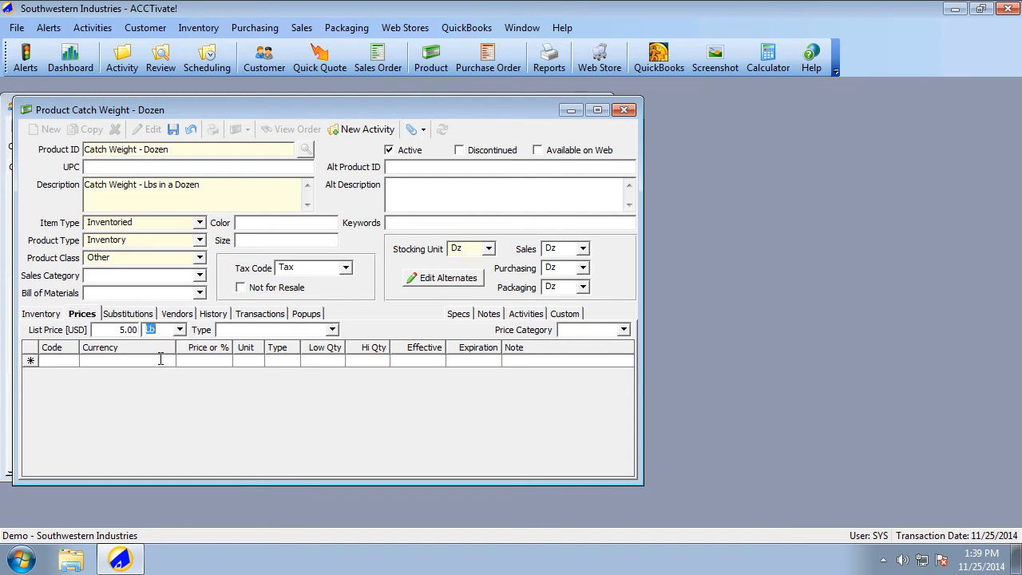
click(332, 330)
click(304, 344)
Step: Check the variable weight specification of Catch Weight - Dozen, and save the product's price changes
click(462, 314)
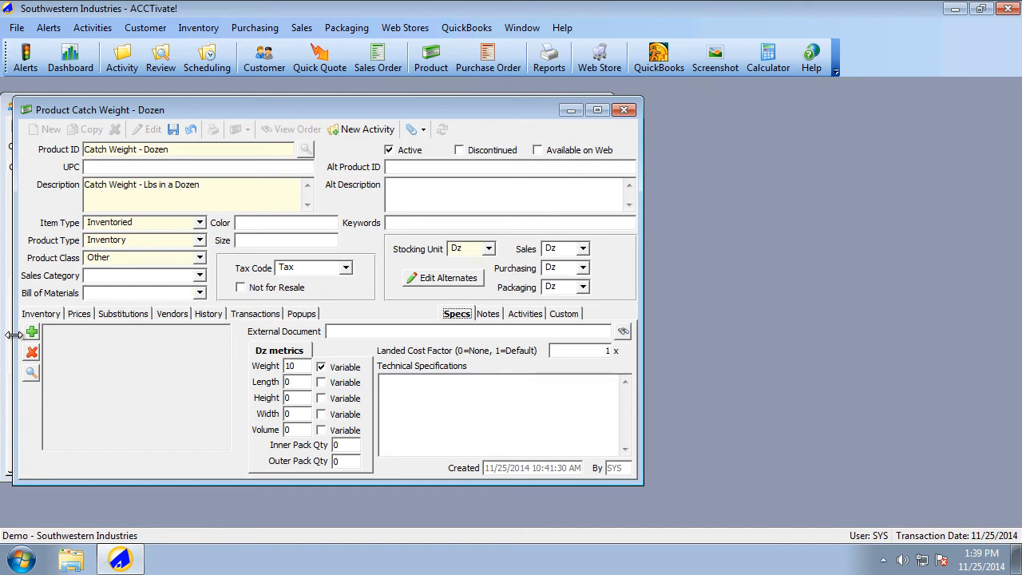
click(82, 316)
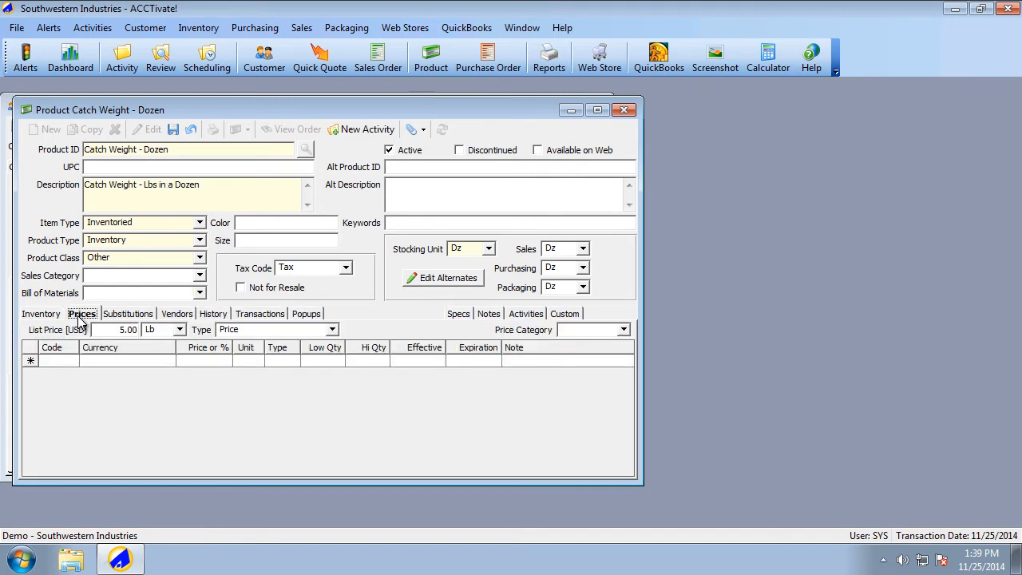
click(173, 130)
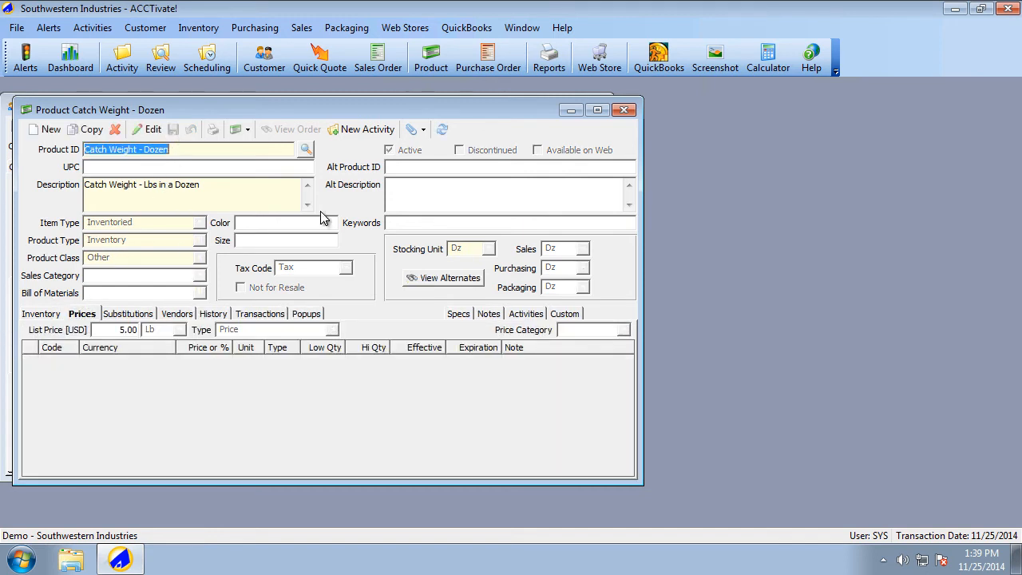
Step: Open product Catch Weight - Case with Lots and review its inventory control, list price and weight specification
click(305, 149)
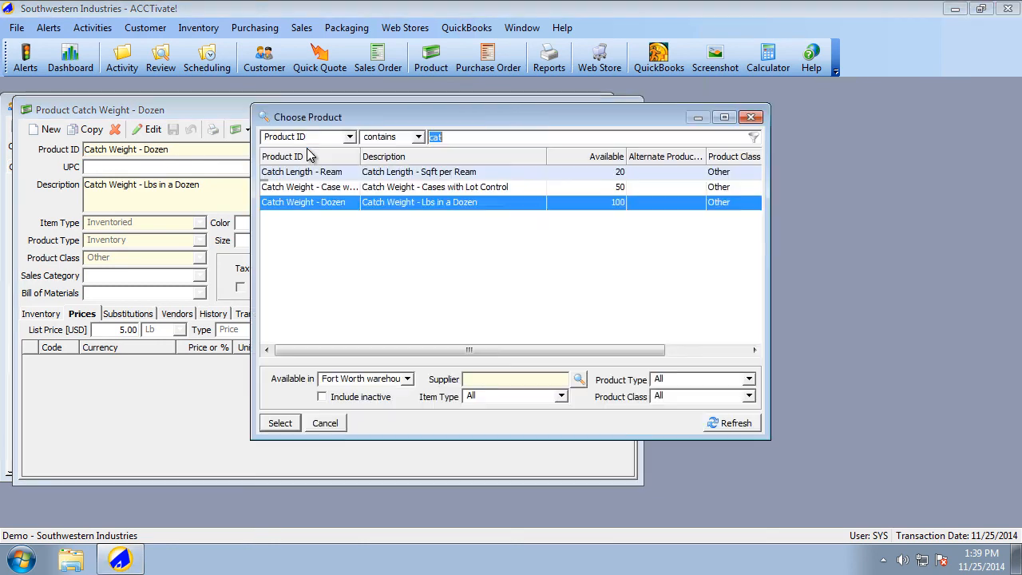
double_click(335, 190)
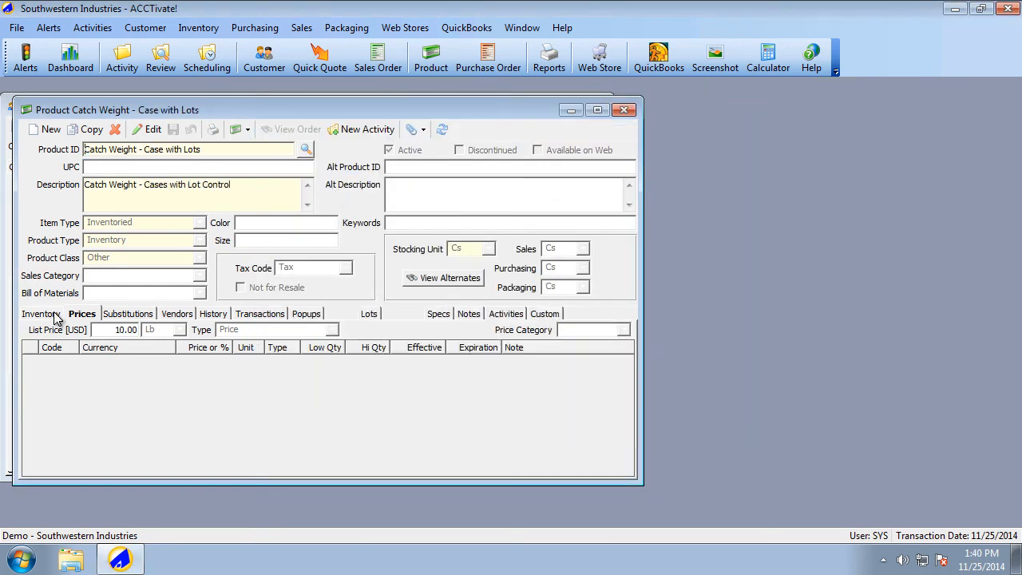
click(46, 314)
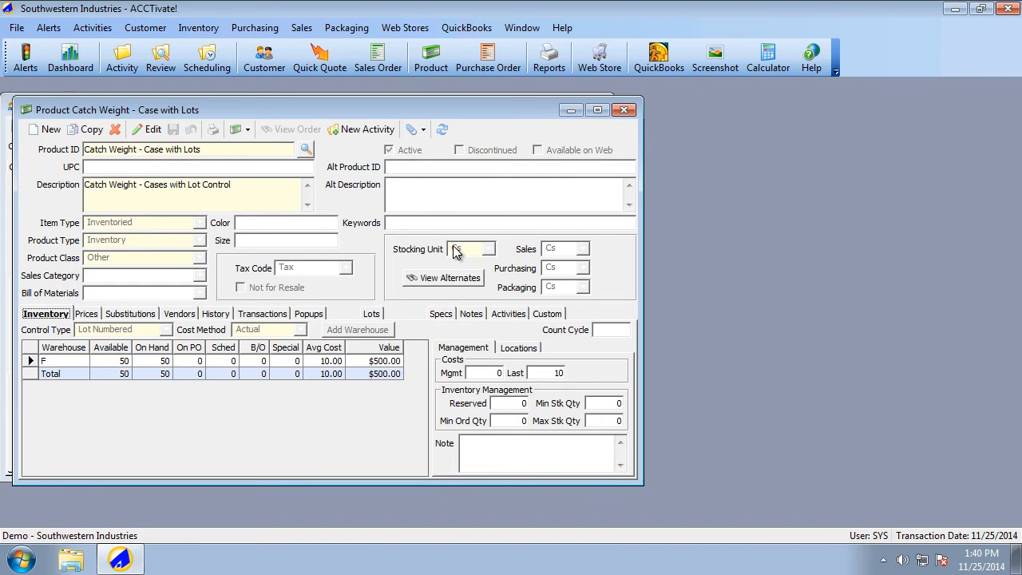
click(94, 315)
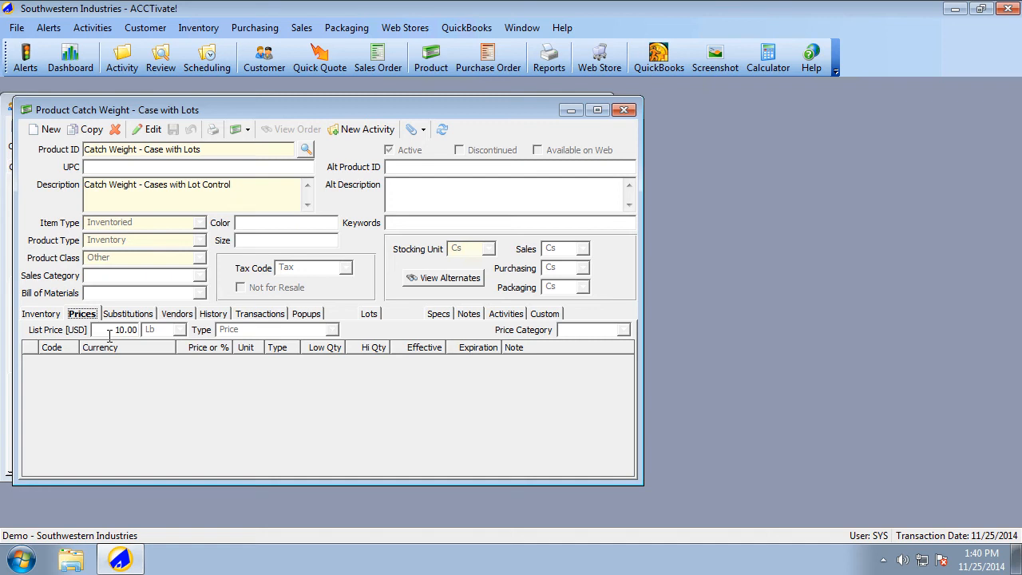
click(438, 315)
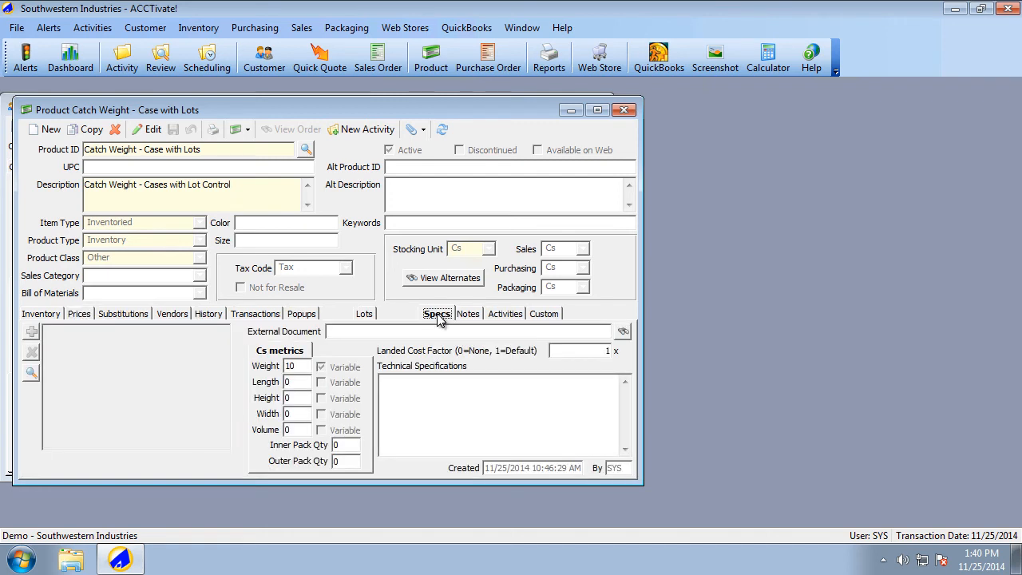
click(42, 313)
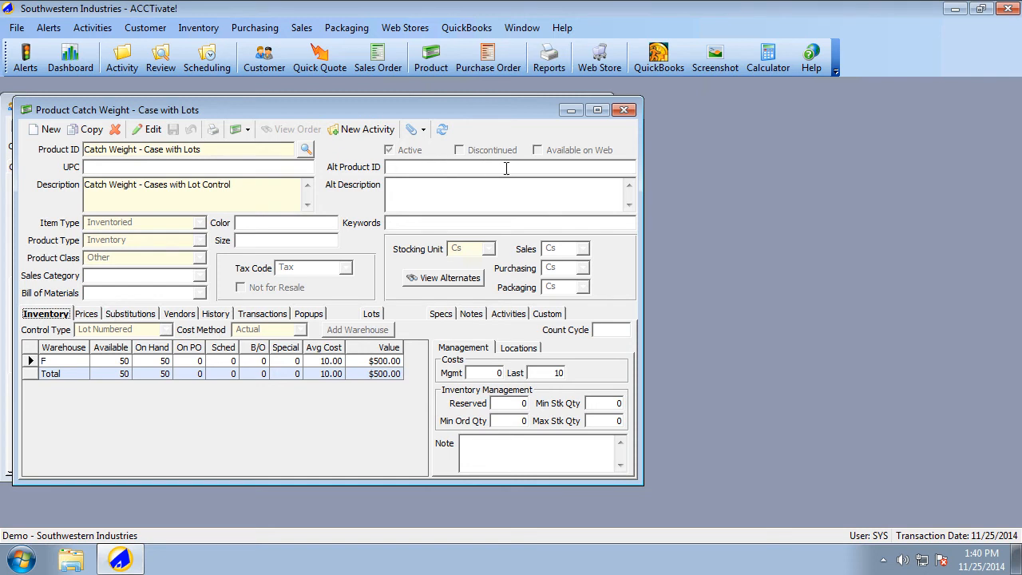
Step: Create a new sales order for customer Adams without selecting a contract
click(378, 59)
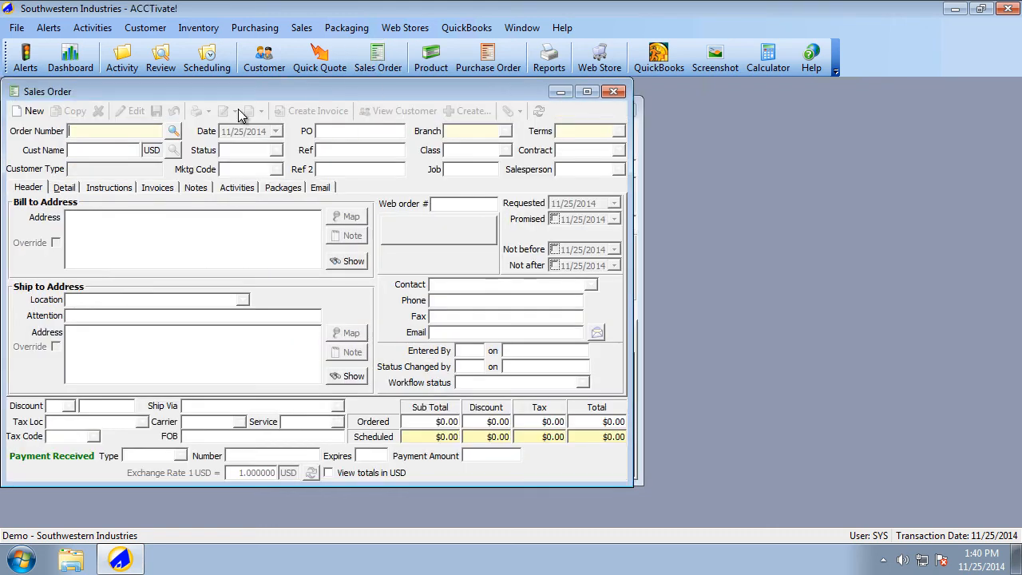
click(30, 111)
click(174, 151)
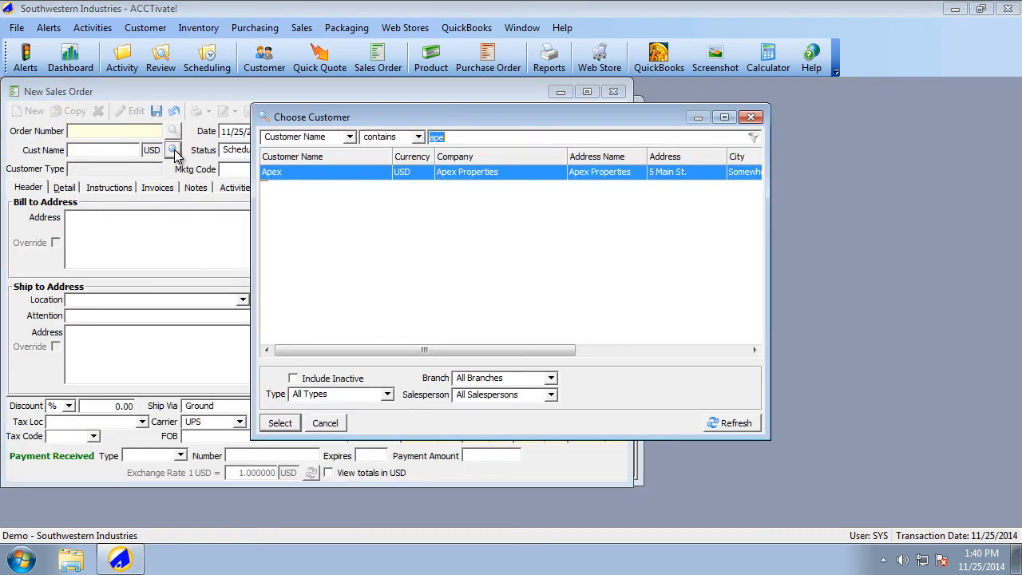
text(ada)
double_click(307, 178)
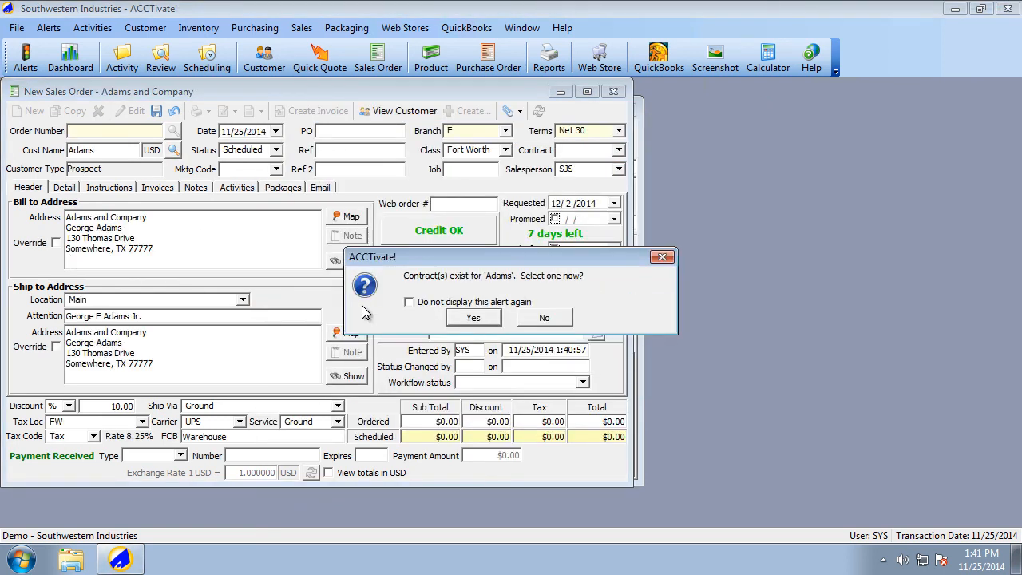
click(549, 318)
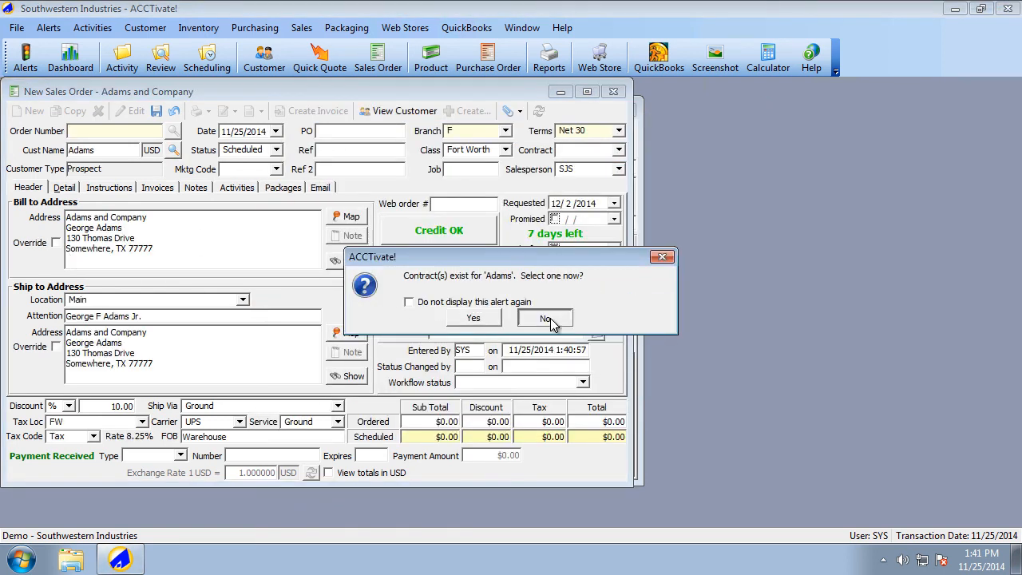
Step: Add Catch Length - Ream, Catch Weight - Case with Lots and Catch Weight - Dozen as detail lines on the sales order
click(64, 187)
click(152, 249)
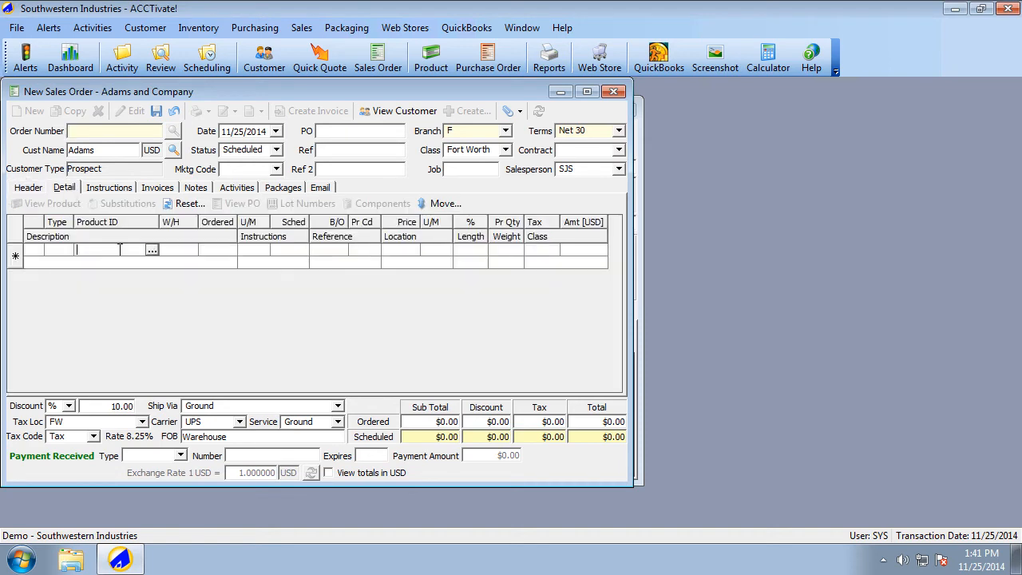
click(155, 251)
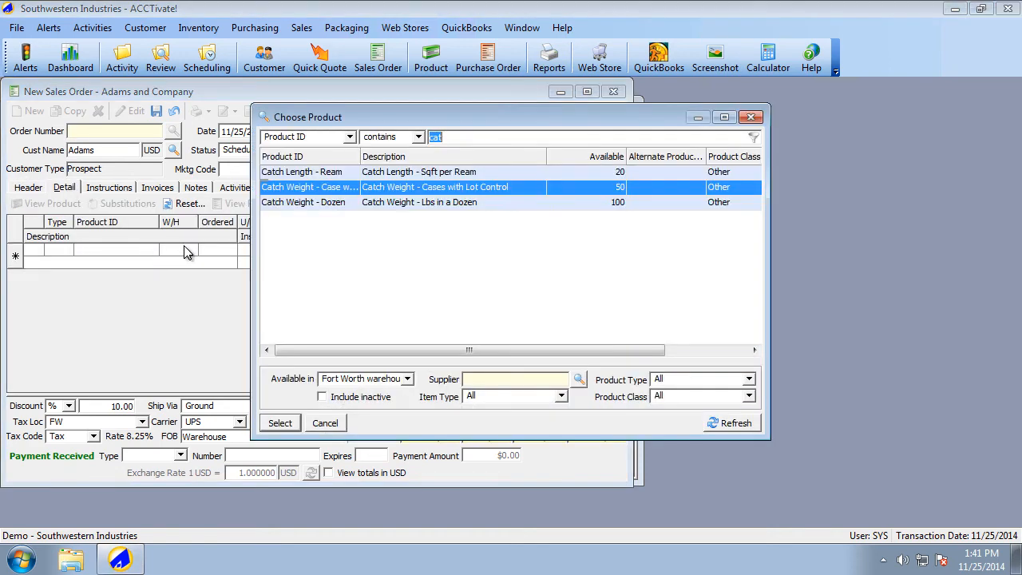
double_click(348, 174)
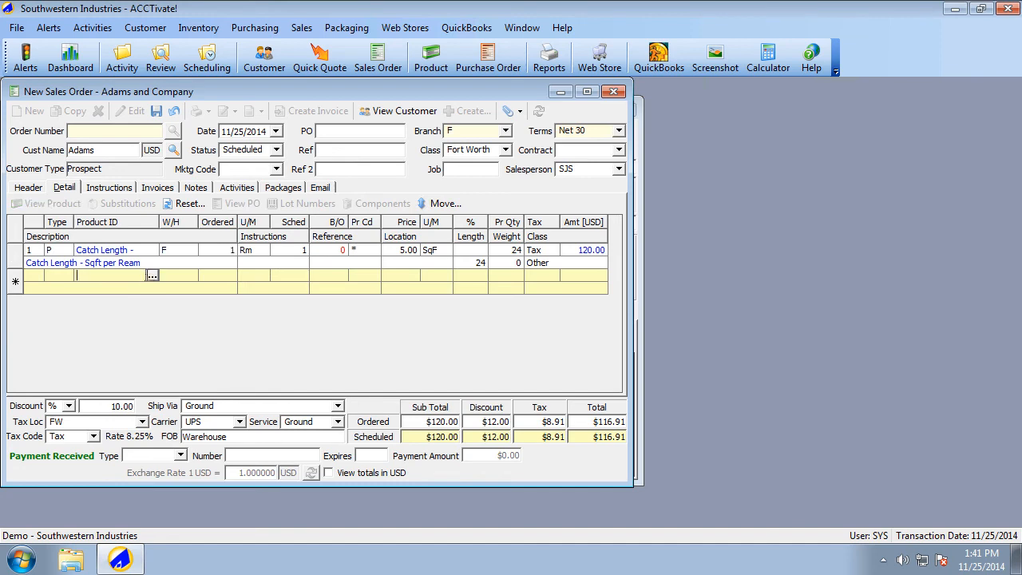
click(157, 275)
double_click(330, 189)
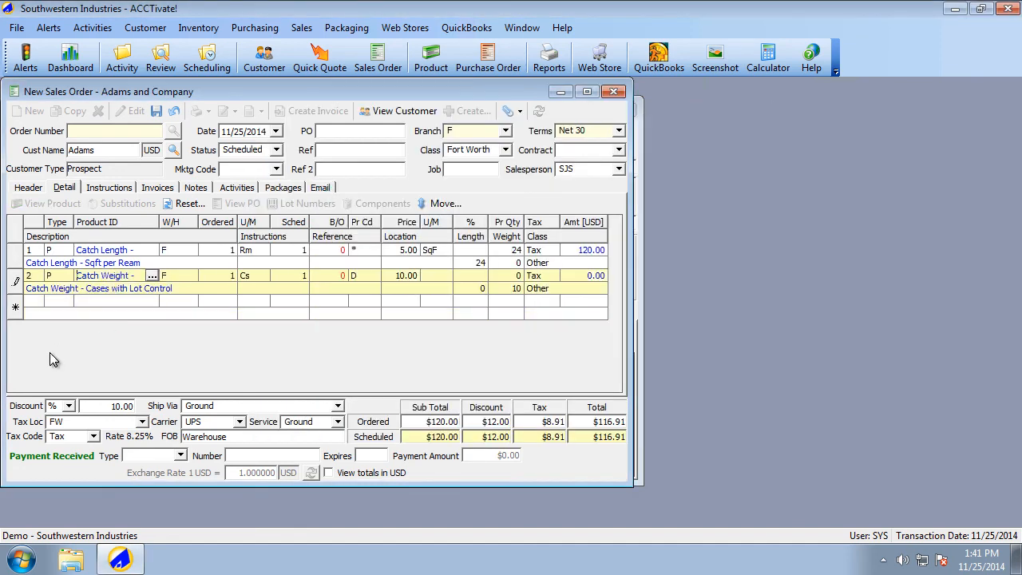
click(153, 302)
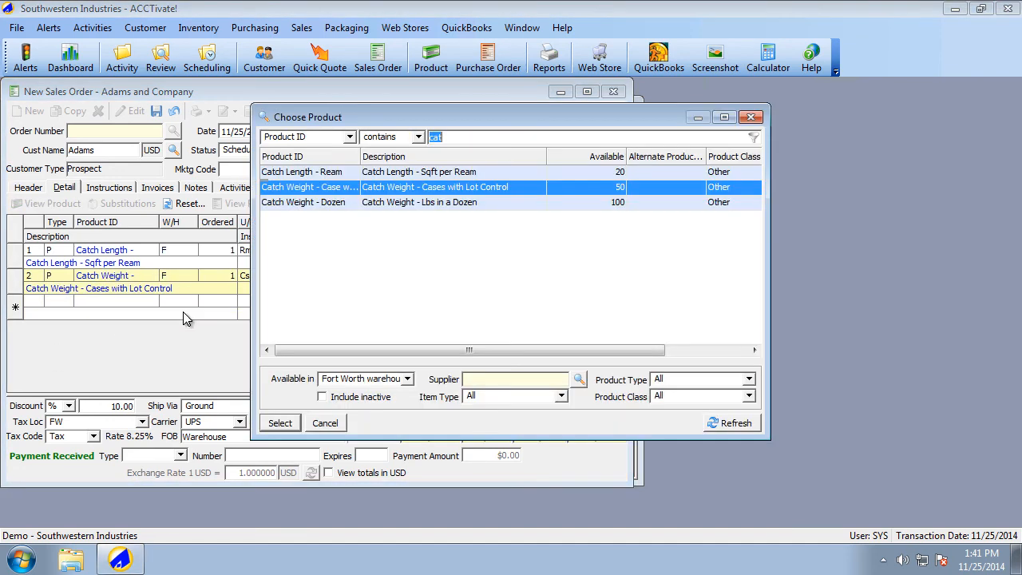
double_click(444, 204)
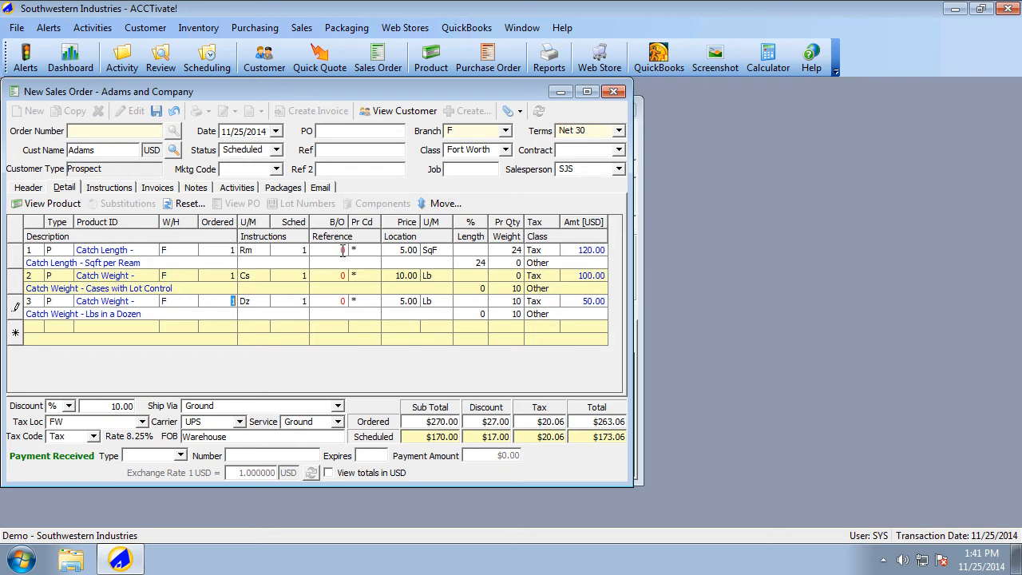
Step: Check the price and unit of the Catch Length - Ream line and set its length to 36
click(407, 249)
click(439, 249)
click(470, 262)
click(504, 250)
click(477, 263)
drag(460, 265, 497, 261)
text(36)
key(Tab)
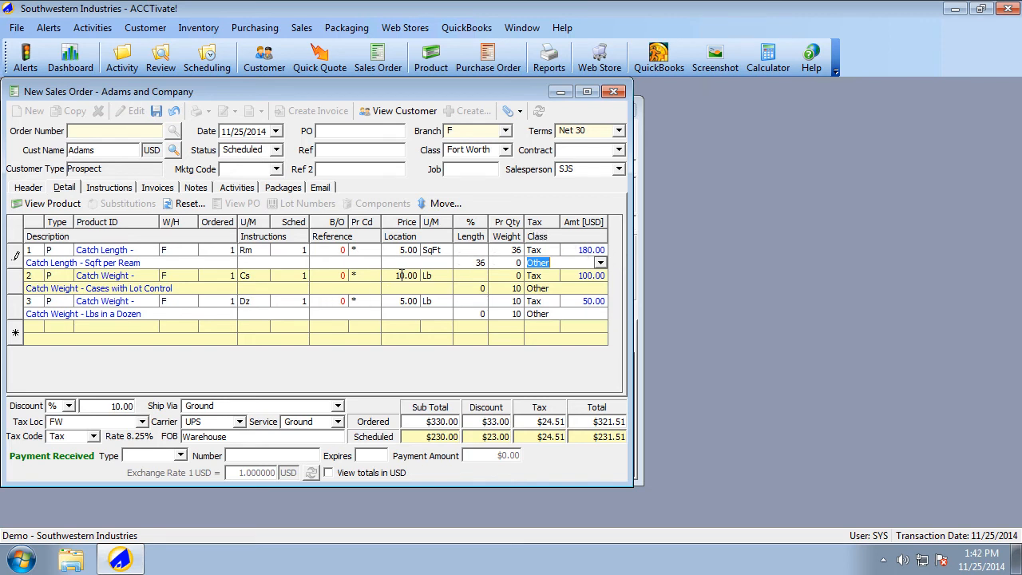
Step: Assign lot 564875468 with an actual weight of 15 to the Catch Weight - Case with Lots line
click(132, 276)
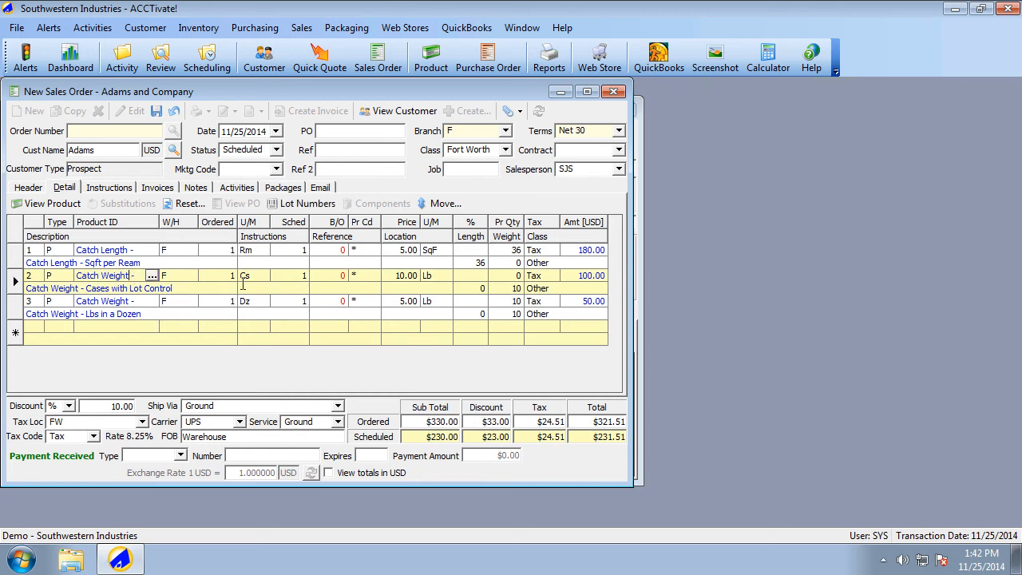
click(510, 288)
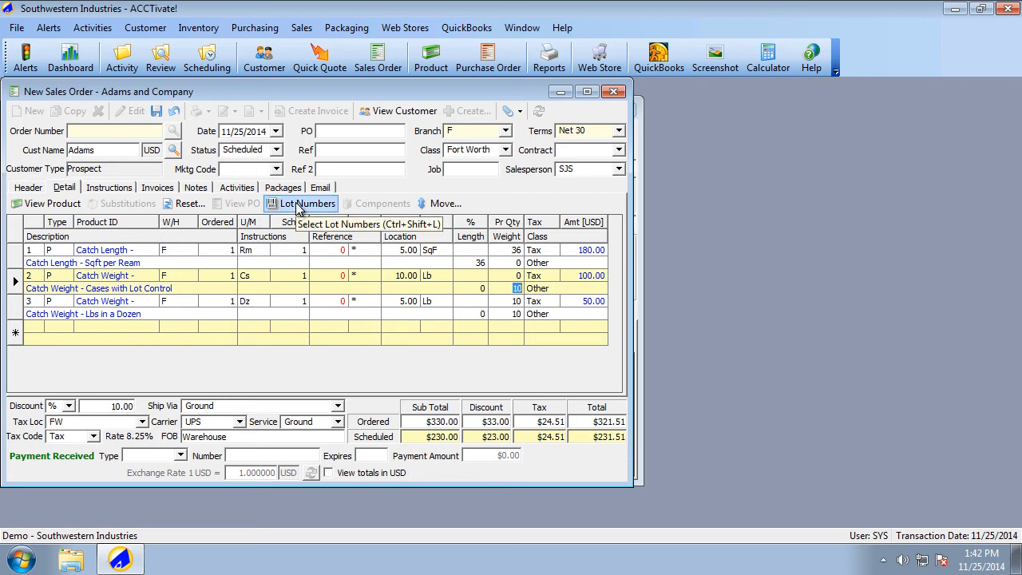
click(299, 206)
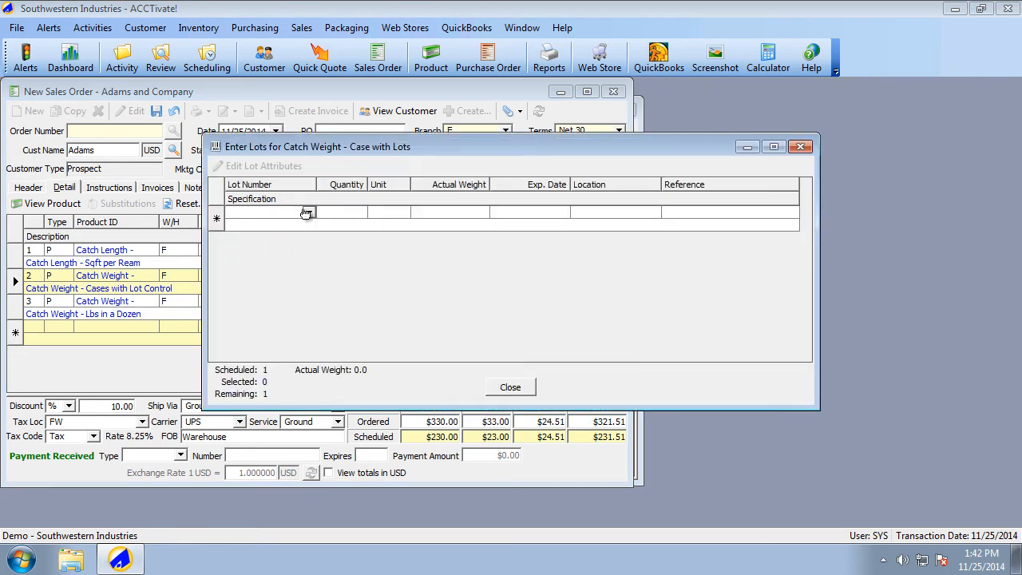
click(307, 212)
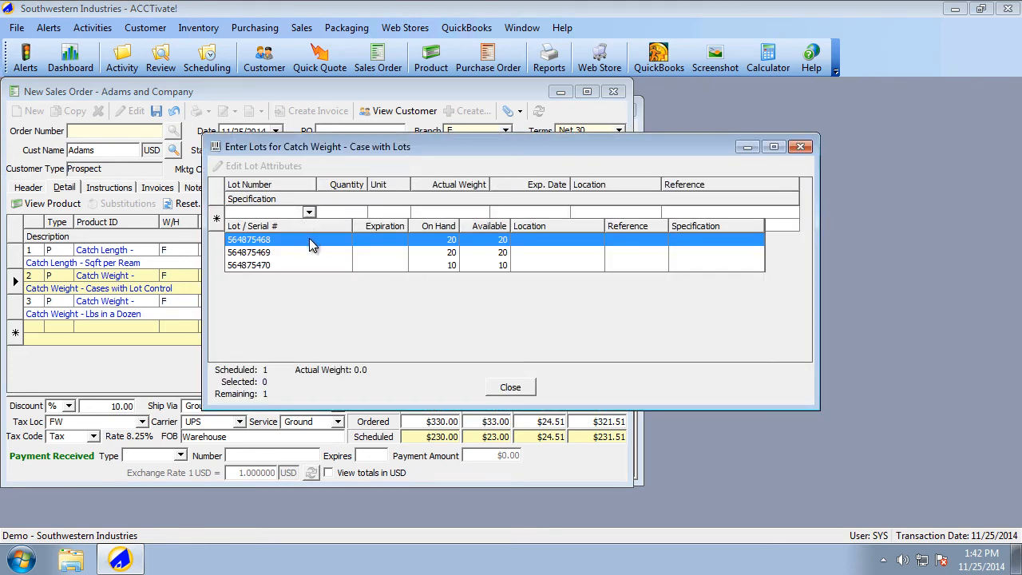
click(309, 239)
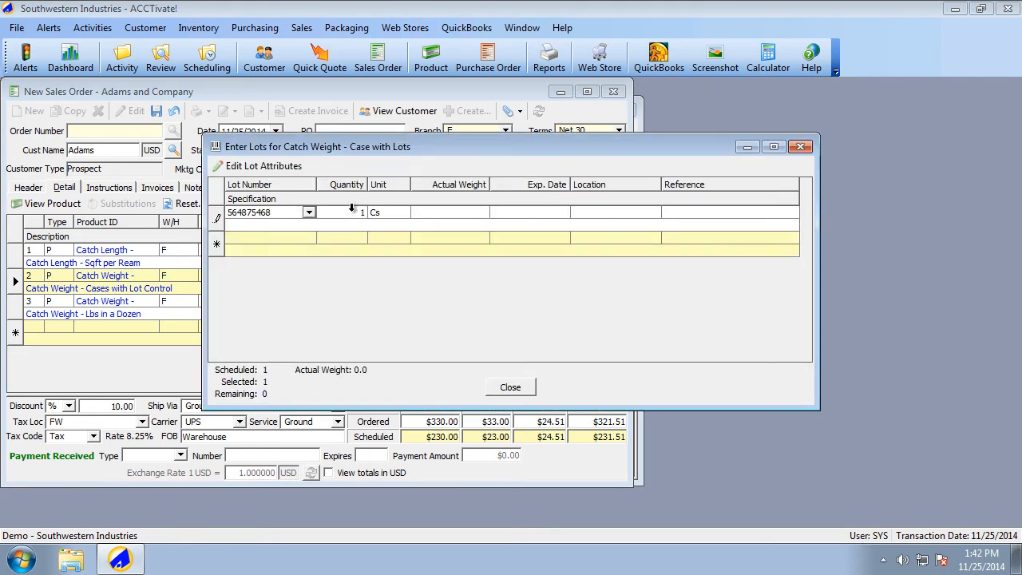
click(435, 213)
text(15)
key(Tab)
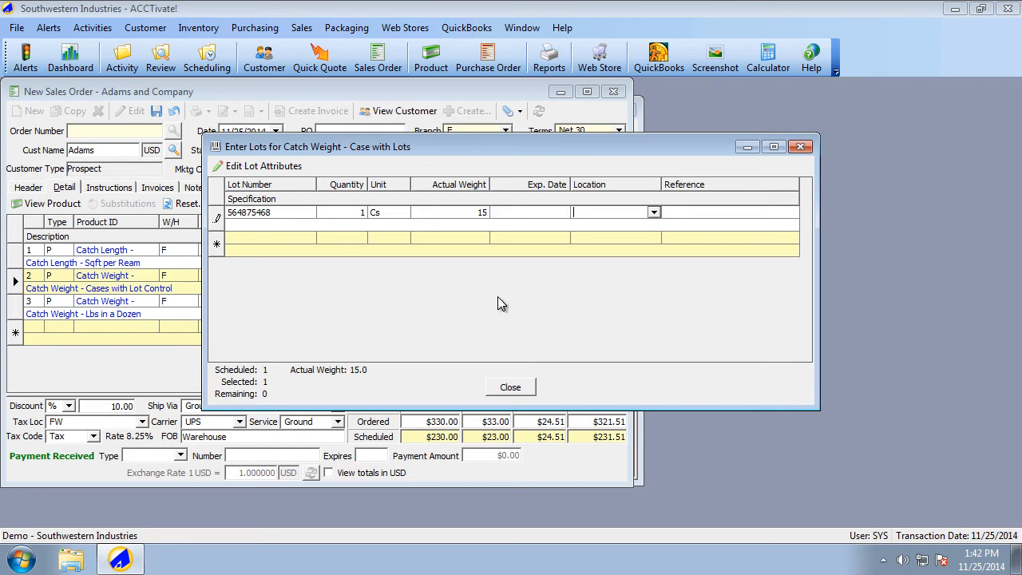
click(508, 391)
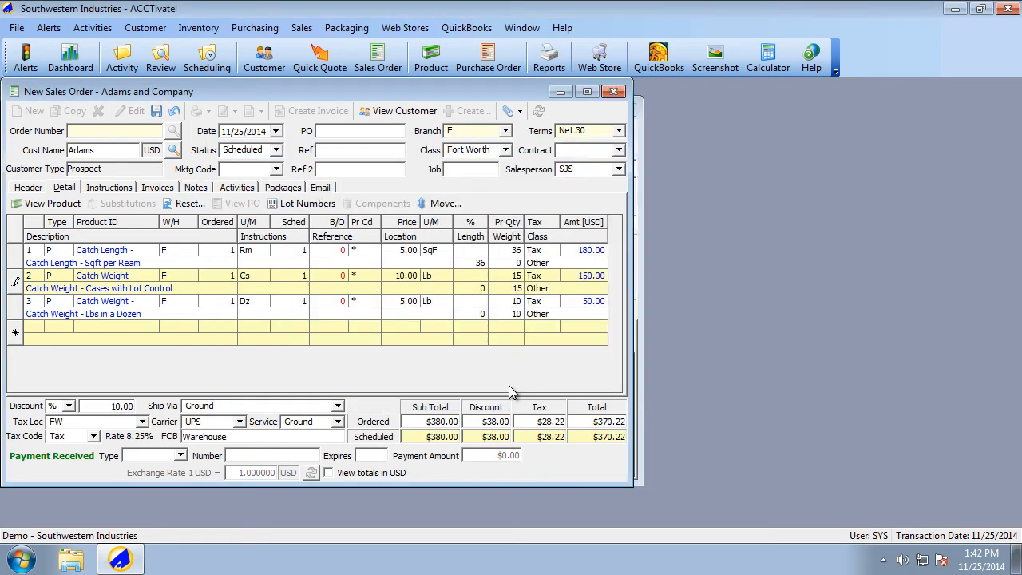
click(565, 275)
Step: Try a weight of 20 on the Catch Weight - Dozen line
click(155, 313)
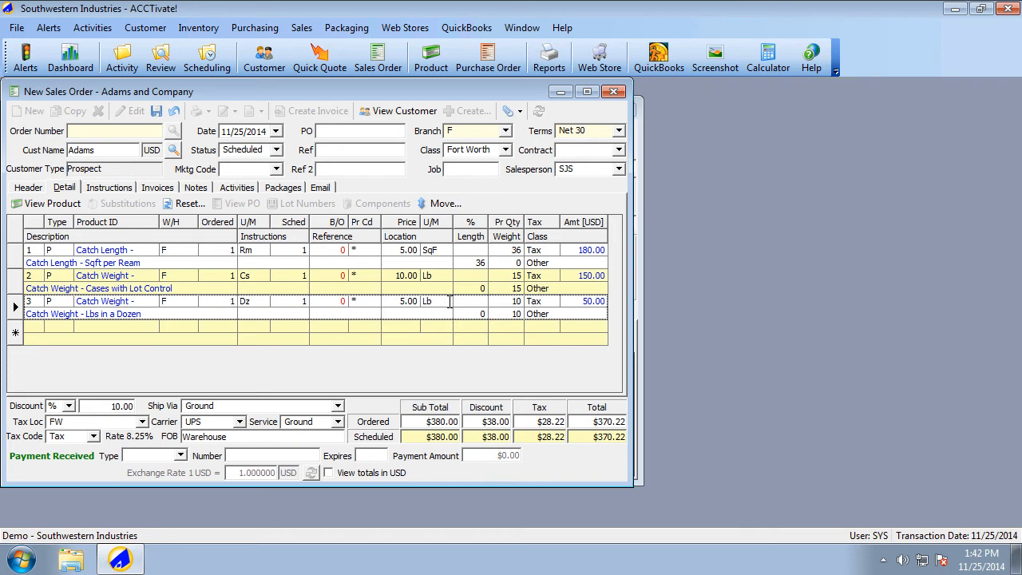
click(498, 314)
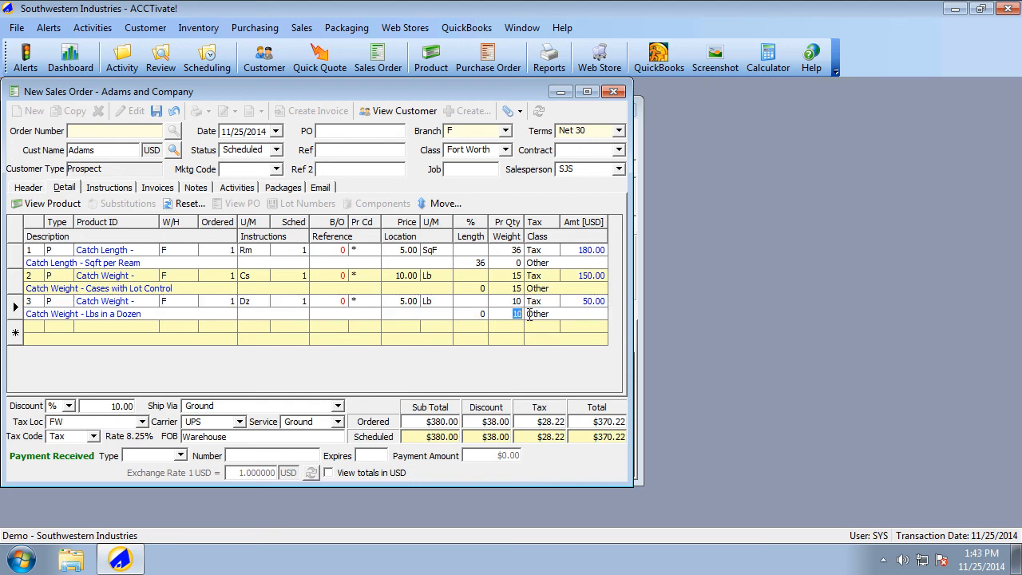
text(20)
click(530, 315)
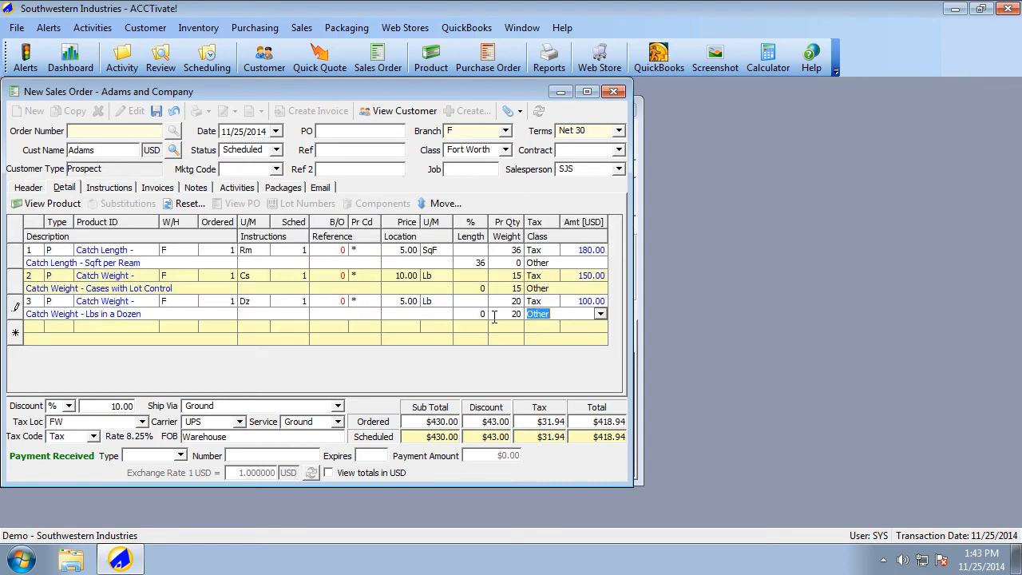
Step: Set the weight of the Catch Weight - Dozen line to 5 and save the sales order
click(494, 317)
key(shift+End)
text(5)
key(Tab)
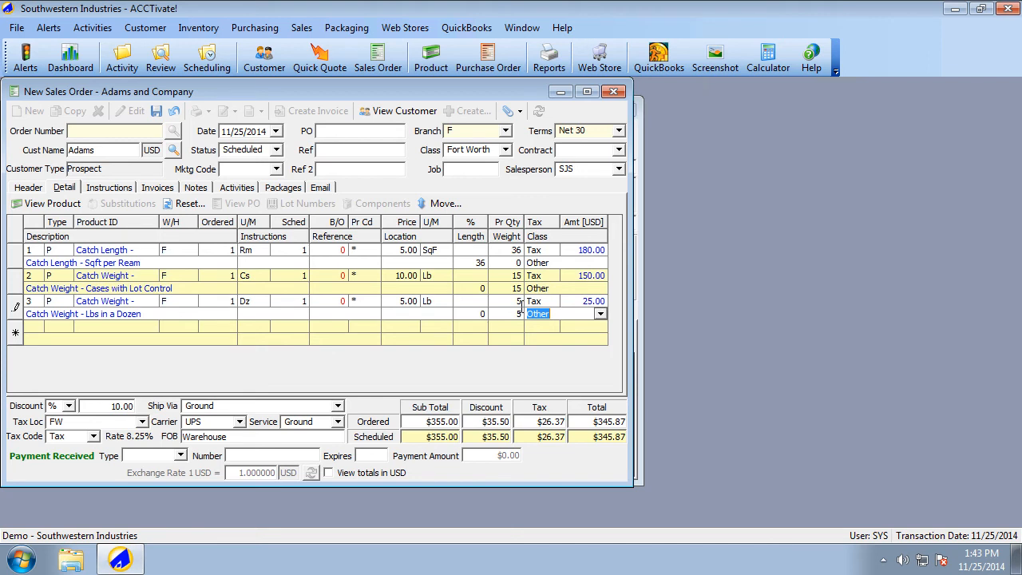
click(16, 280)
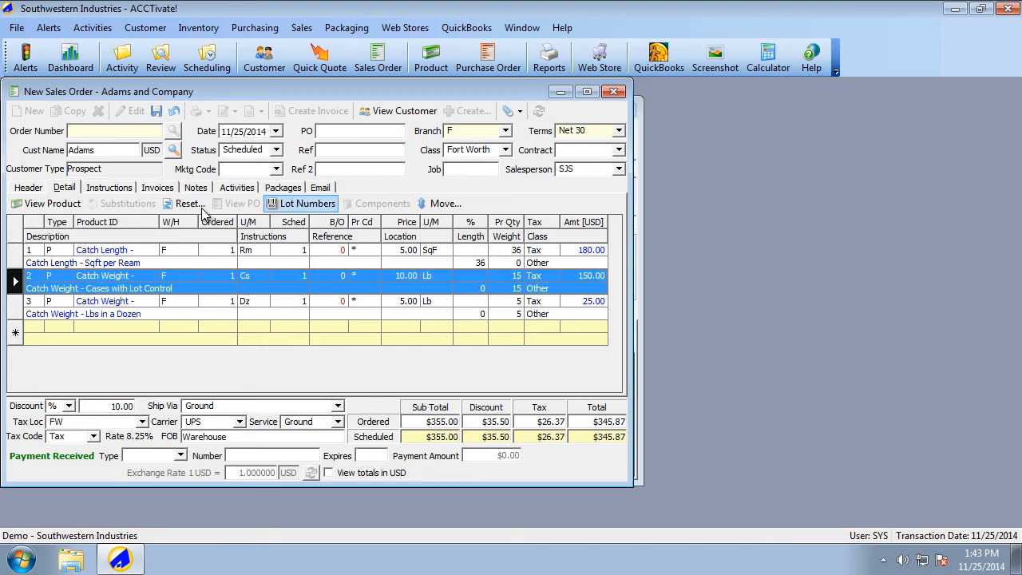
click(156, 113)
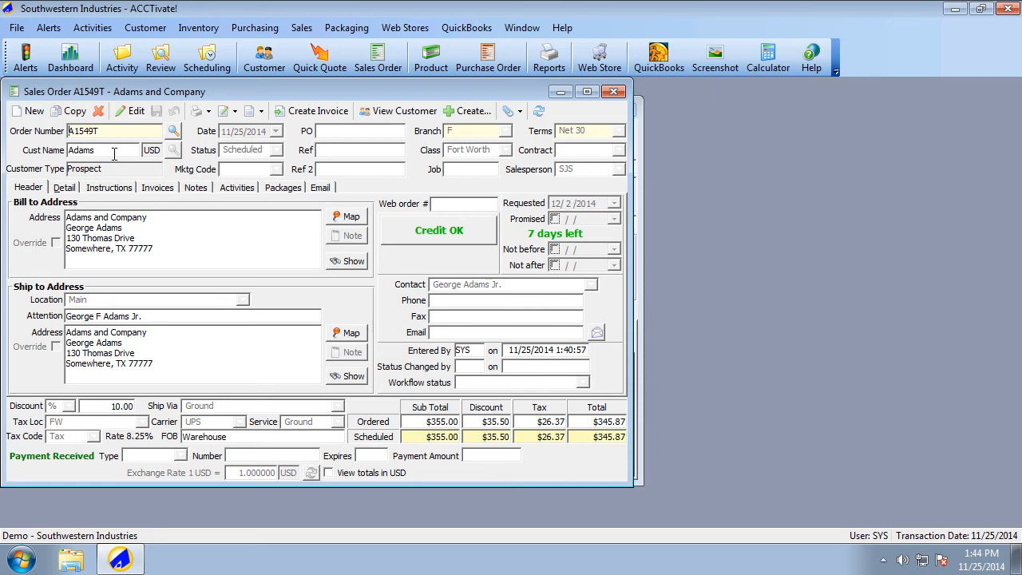
Step: Start a new data import mapping for inventory Products and show its column list
click(17, 28)
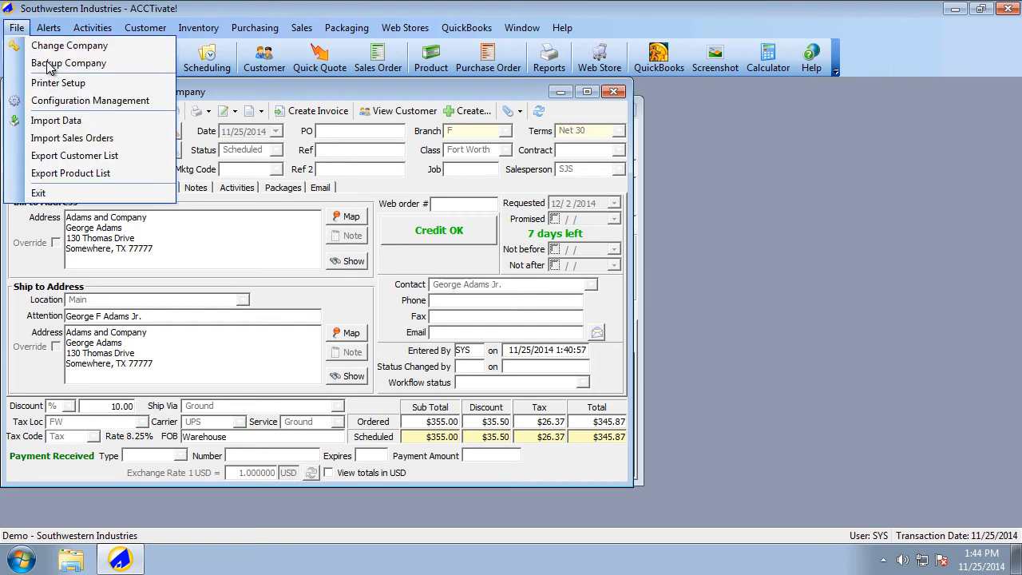
click(58, 121)
click(59, 155)
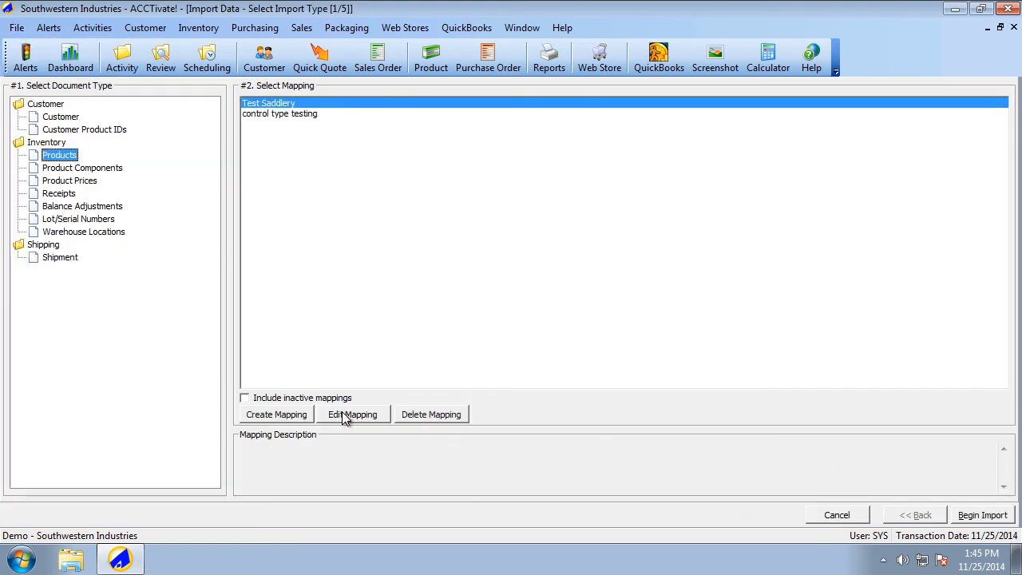
click(271, 414)
click(72, 172)
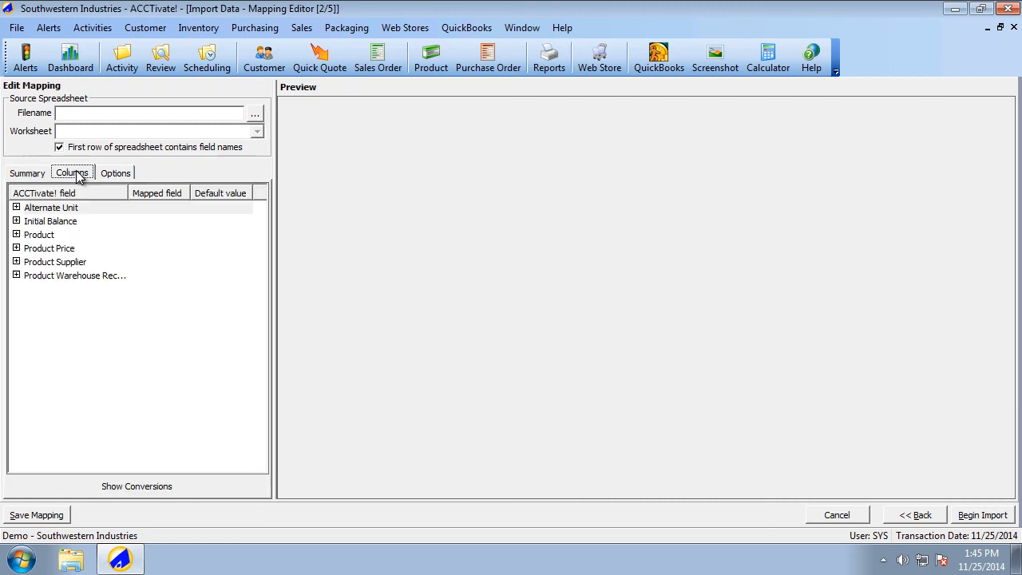
Step: Review the mappable Product fields, including Price Category and Product ID, and cancel the import
click(16, 235)
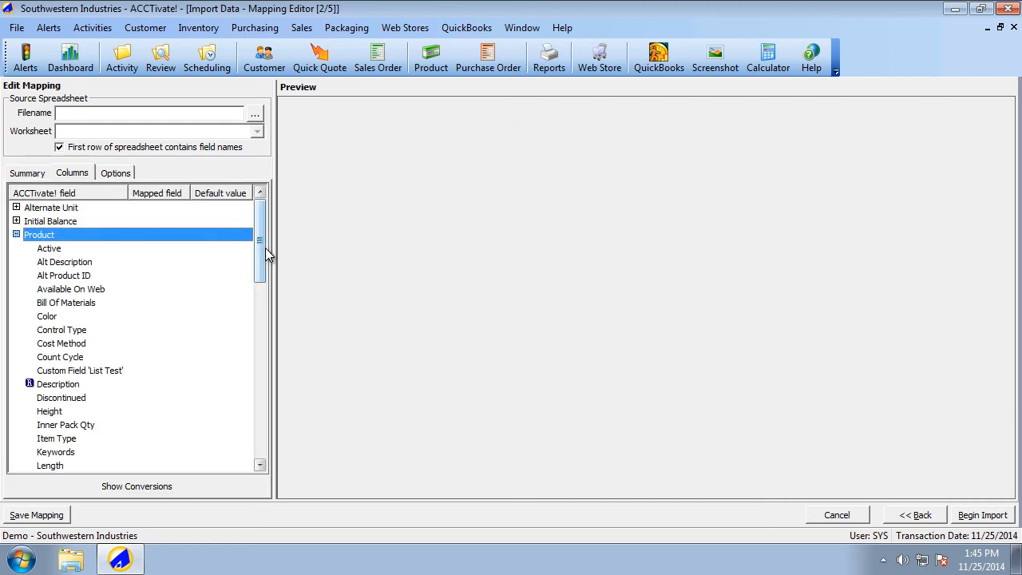
drag(261, 246, 258, 320)
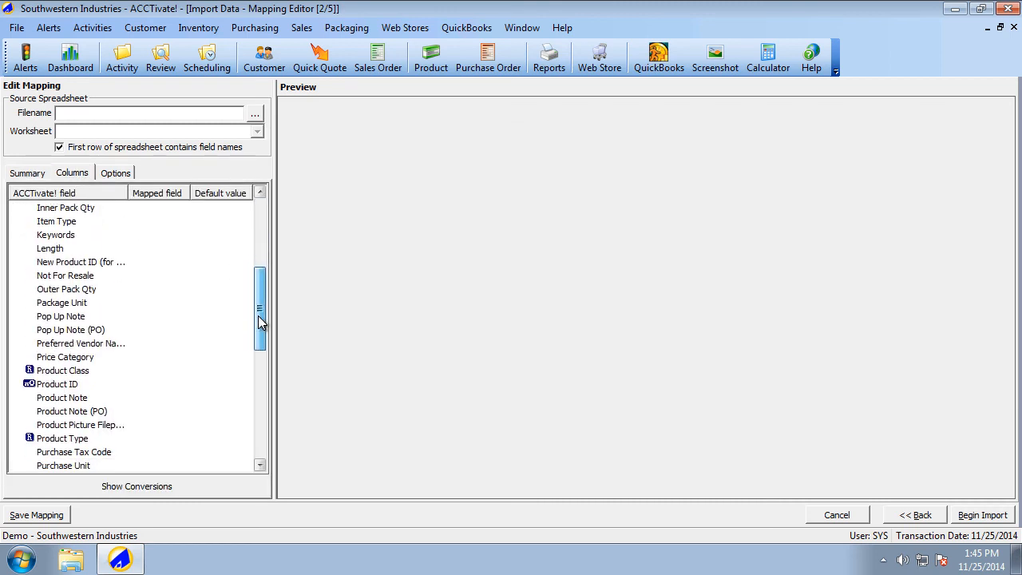
click(110, 358)
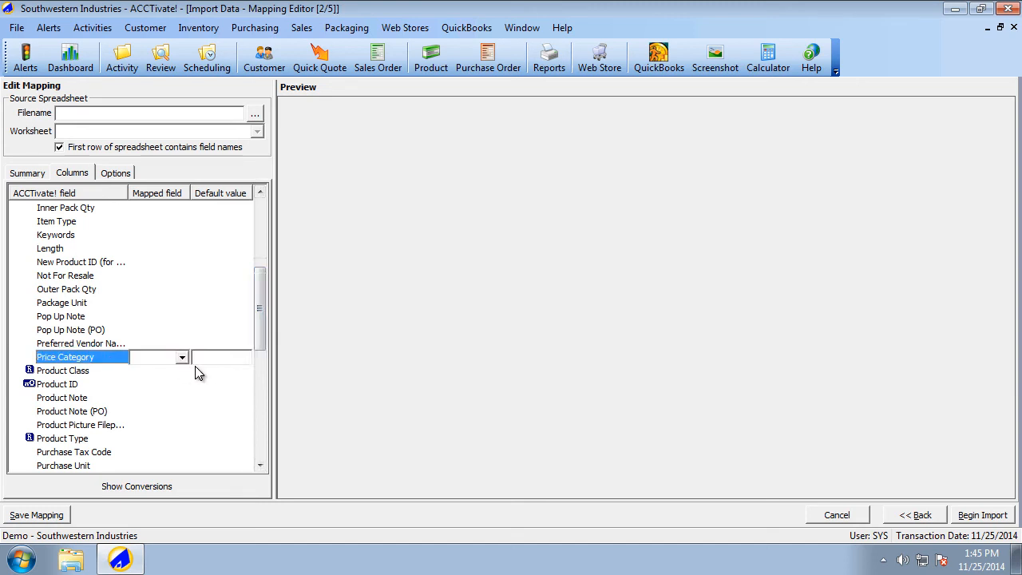
click(107, 384)
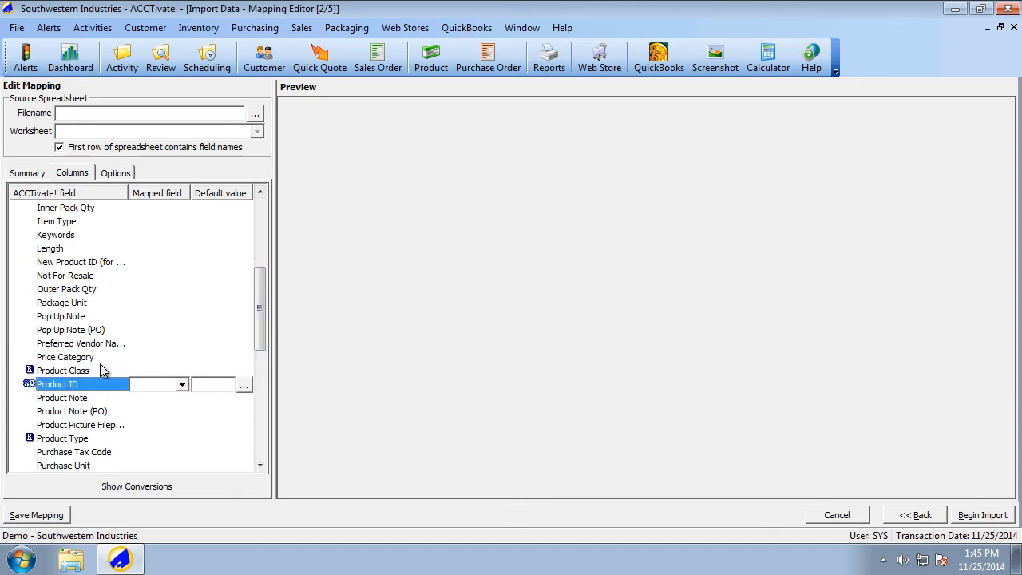
click(96, 357)
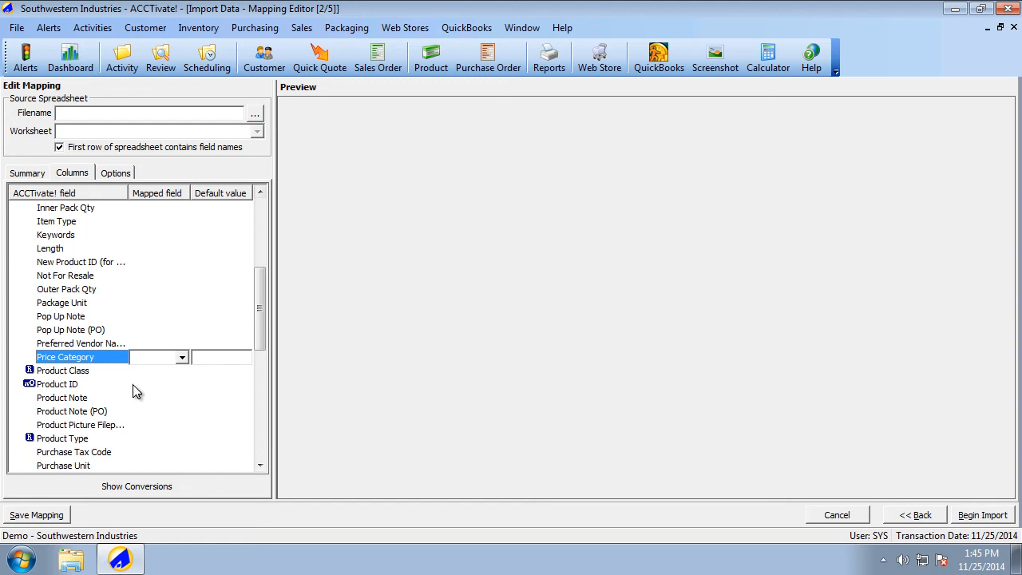
click(842, 514)
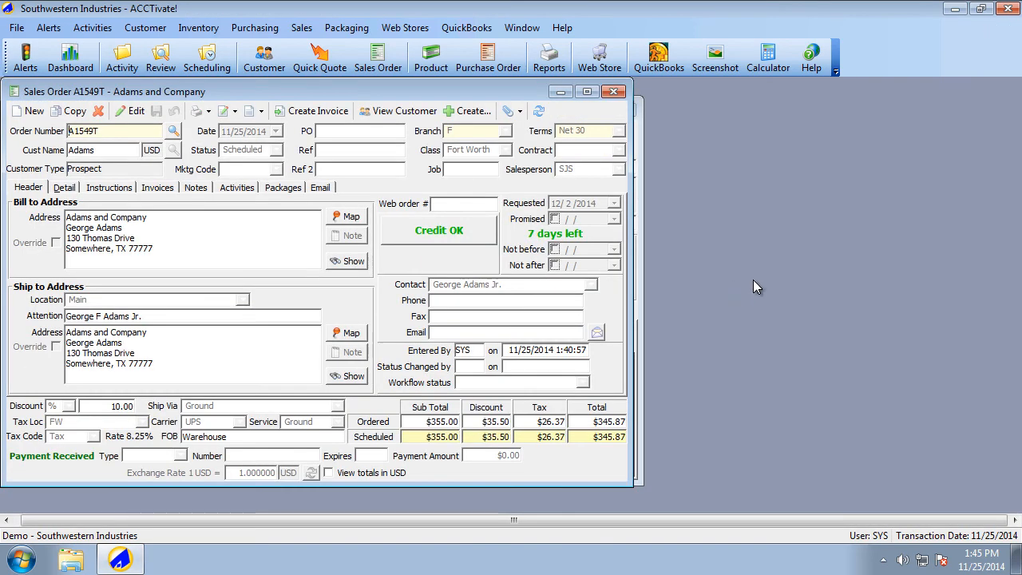
Step: Close the sales order, open the Adams customer record and review its contracts and its customer and contract specific prices
click(613, 91)
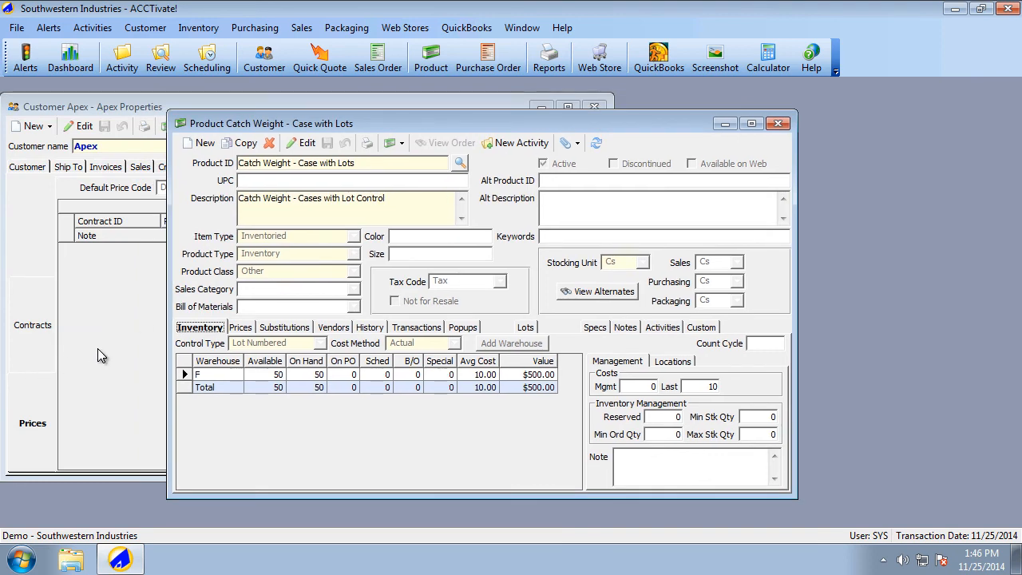
click(97, 348)
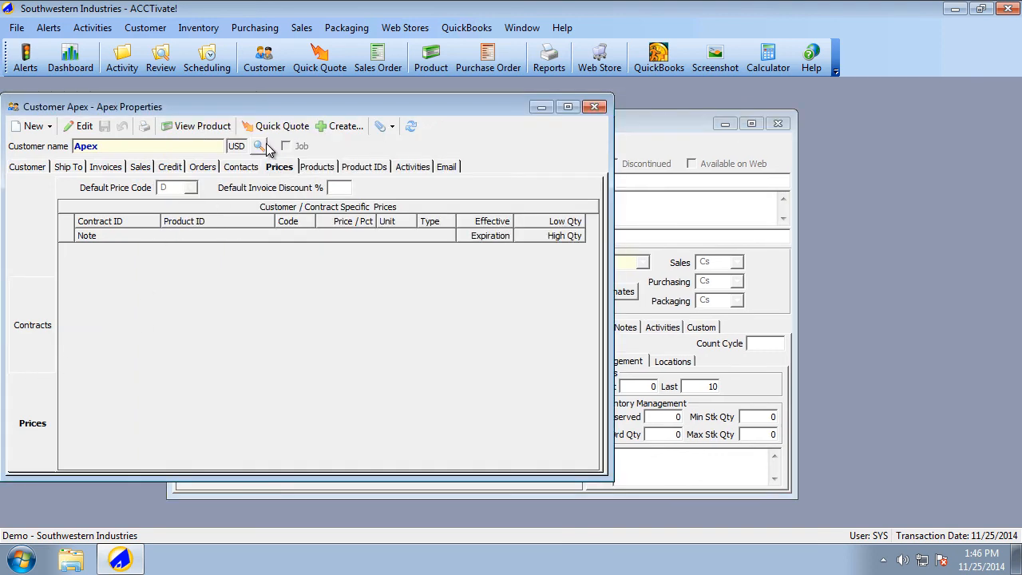
click(258, 147)
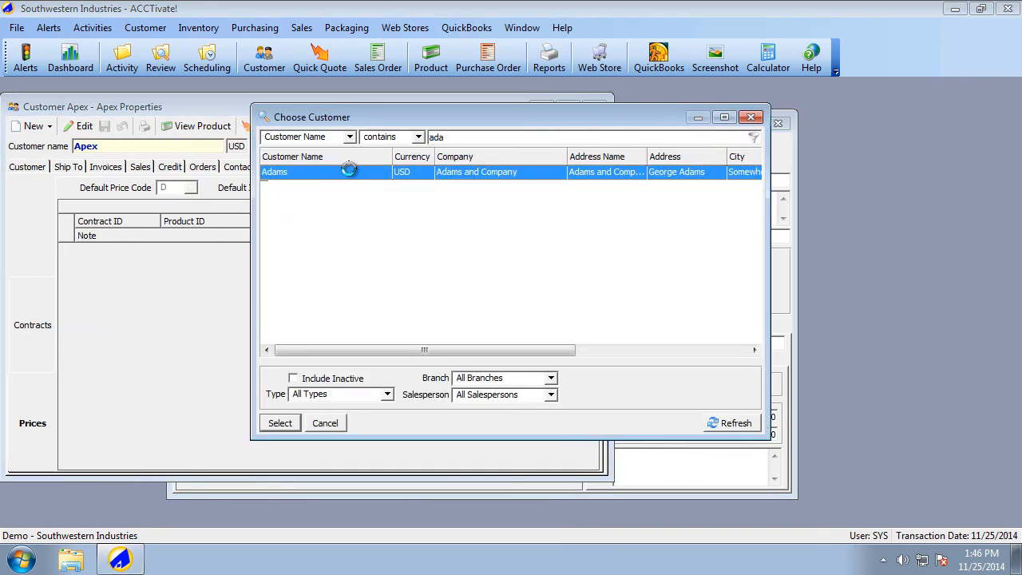
double_click(346, 172)
click(24, 316)
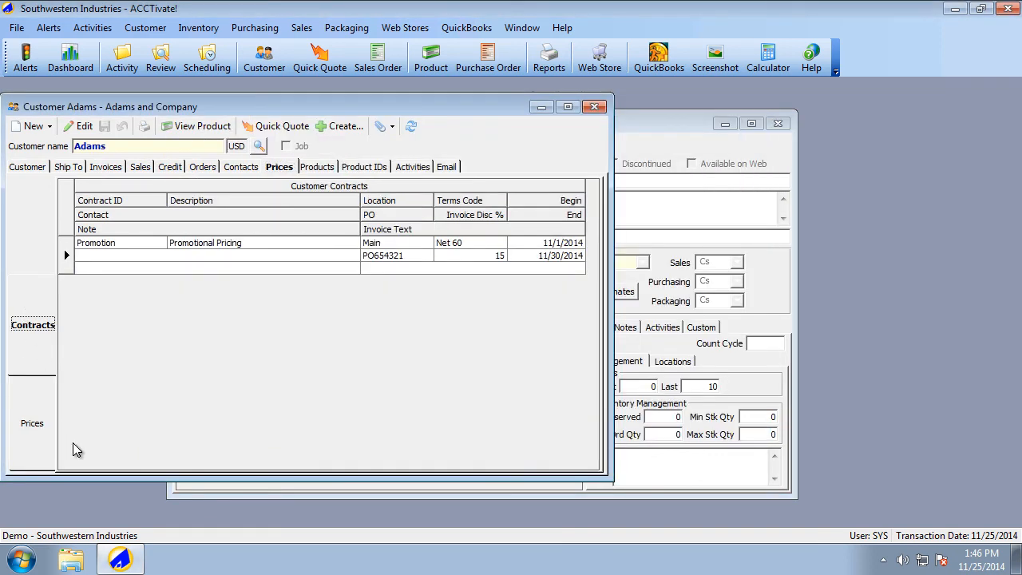
click(39, 444)
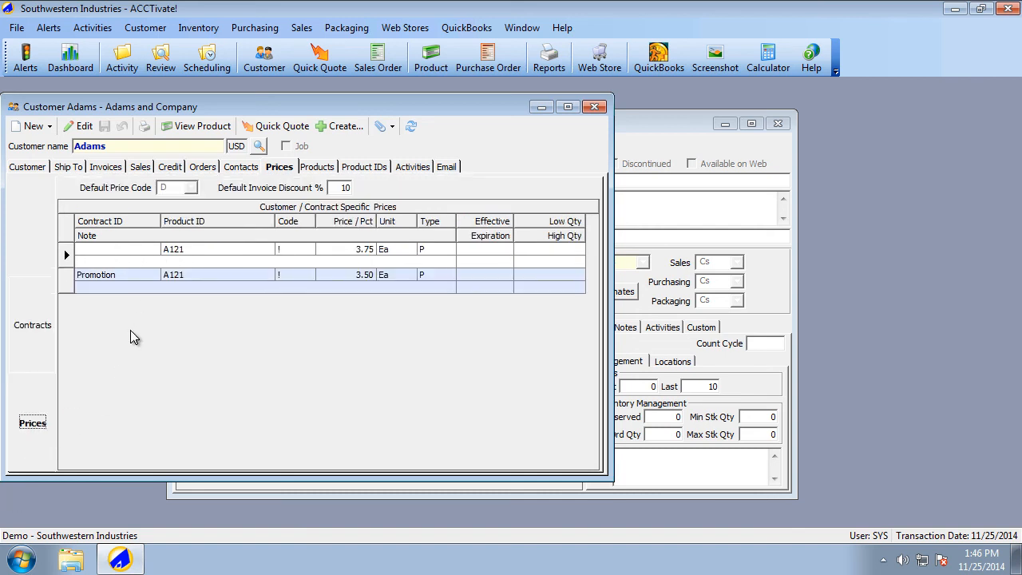
click(146, 285)
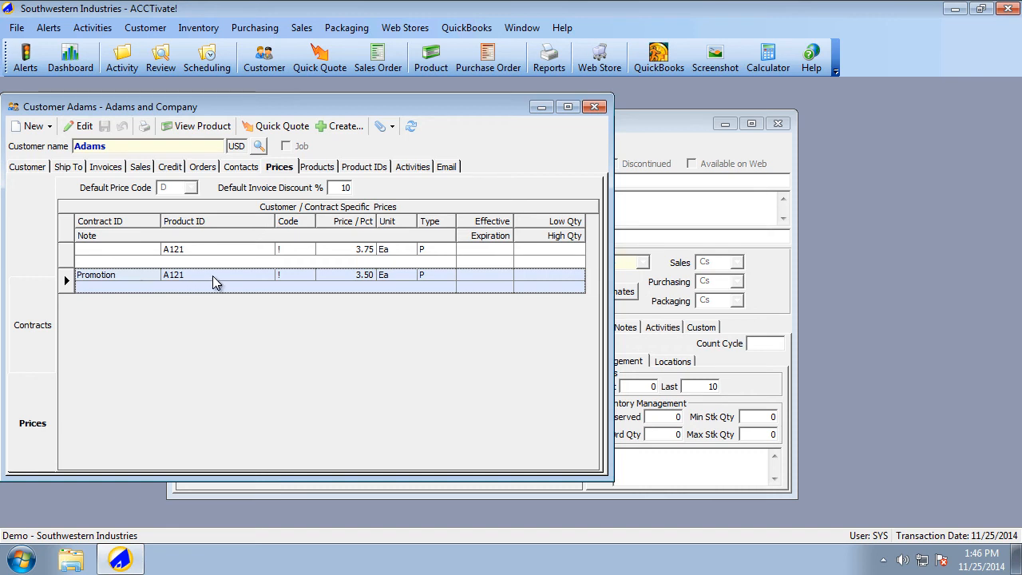
Step: Load product A121 in the product window and review its list price and price code lines
click(267, 279)
click(769, 302)
click(396, 164)
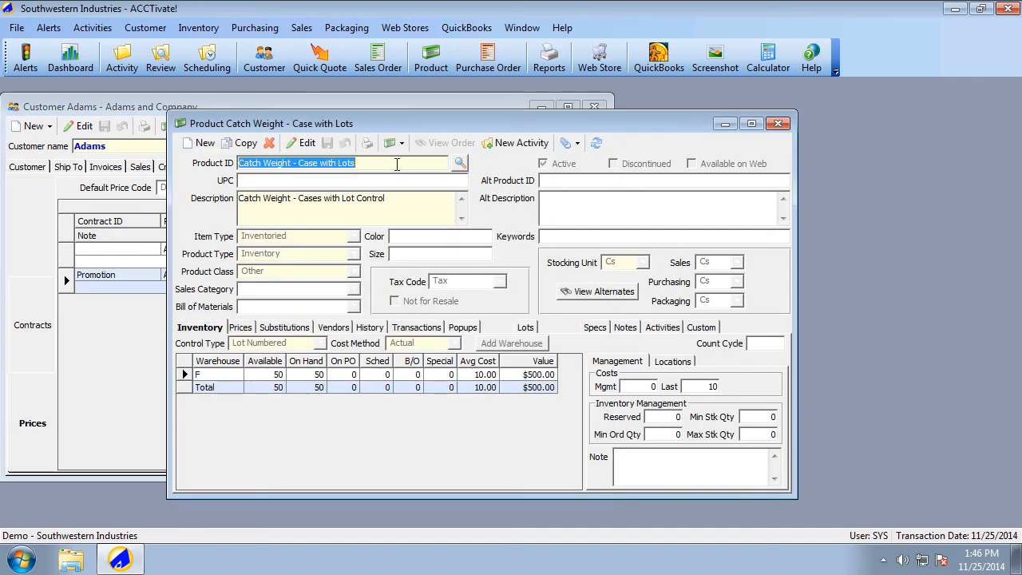
text(A121)
key(Tab)
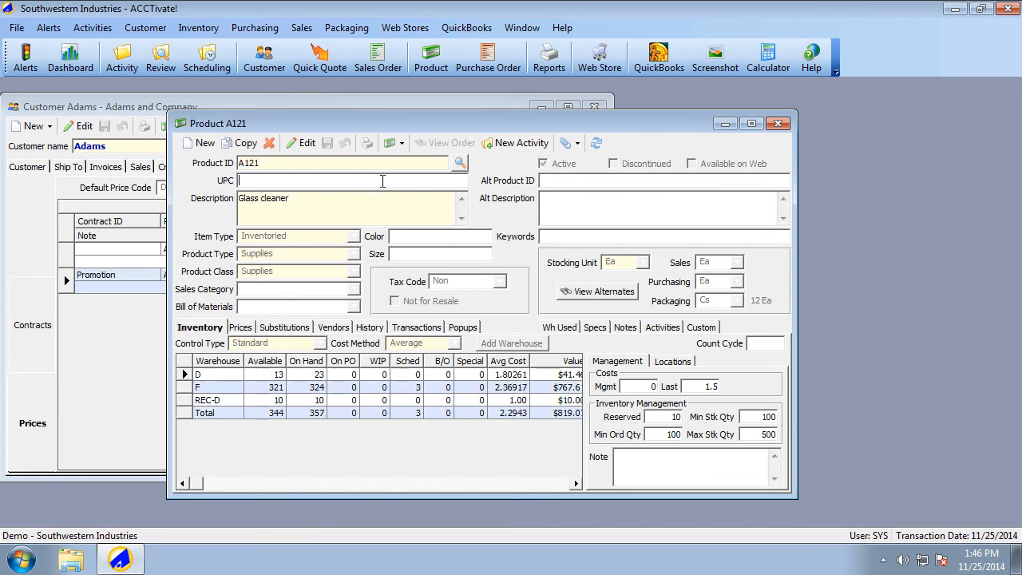
click(239, 328)
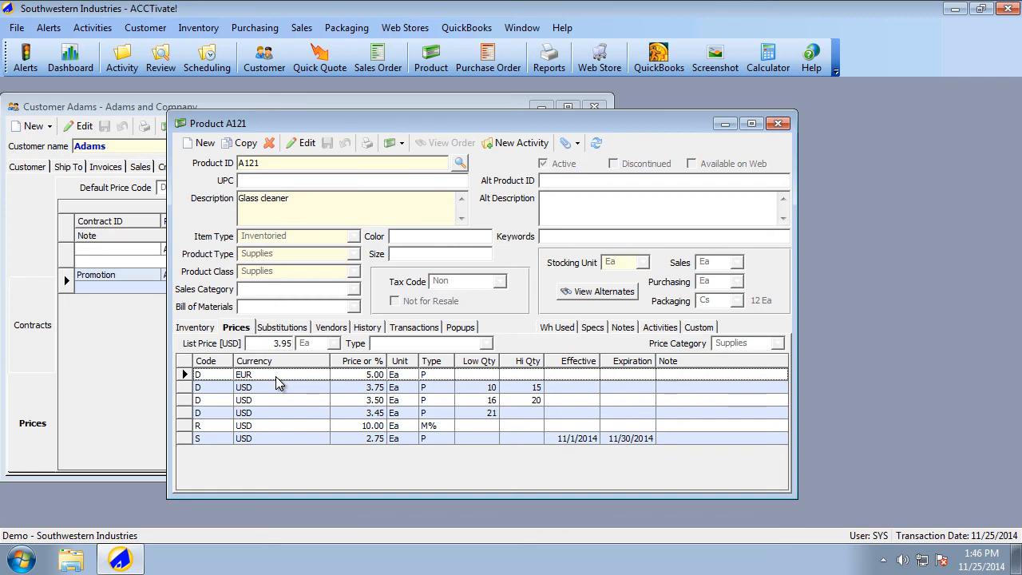
click(352, 375)
Step: Start a new data import mapping for Product Prices, review its mappable fields and cancel the import
click(25, 30)
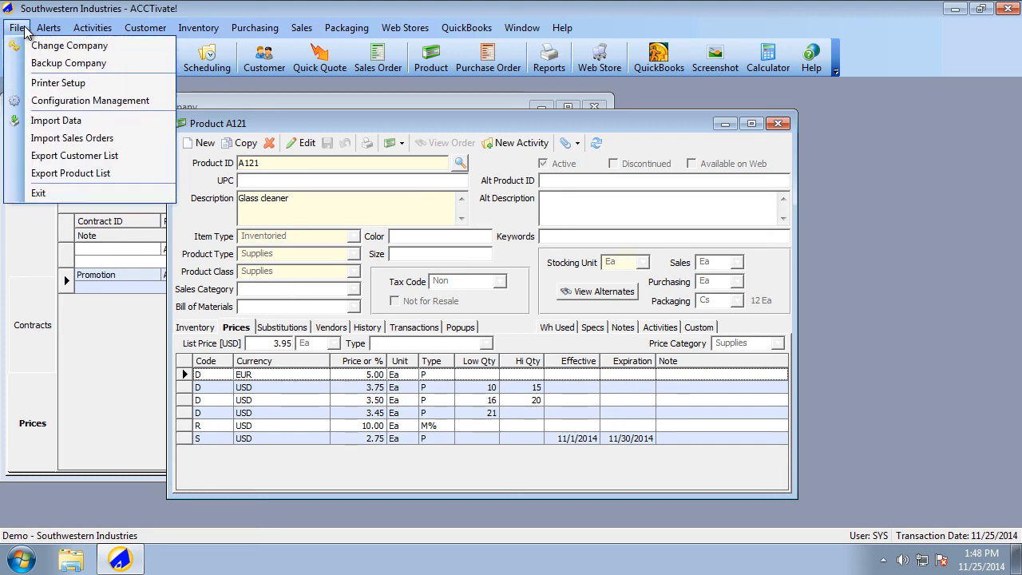
click(91, 123)
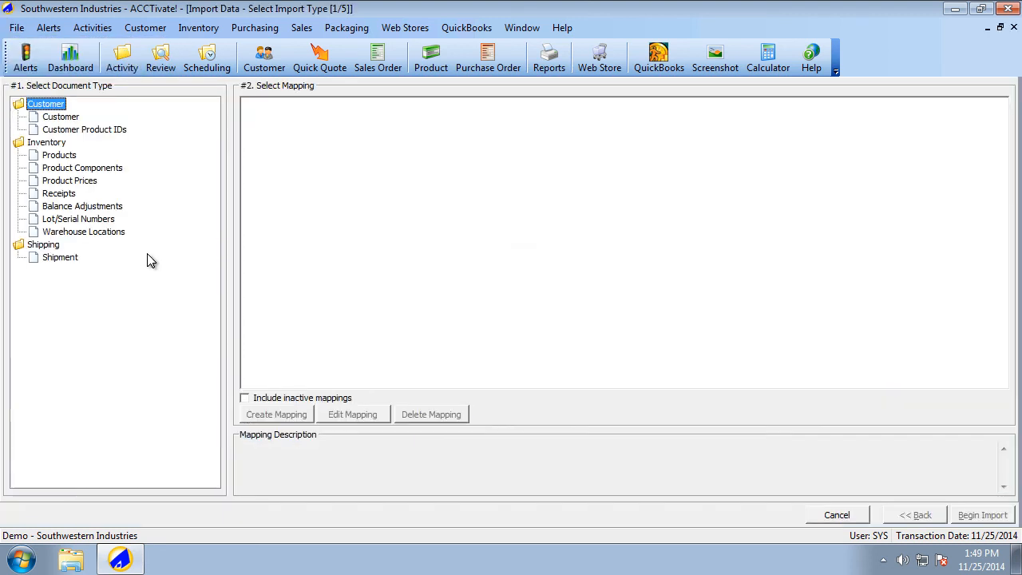
click(69, 182)
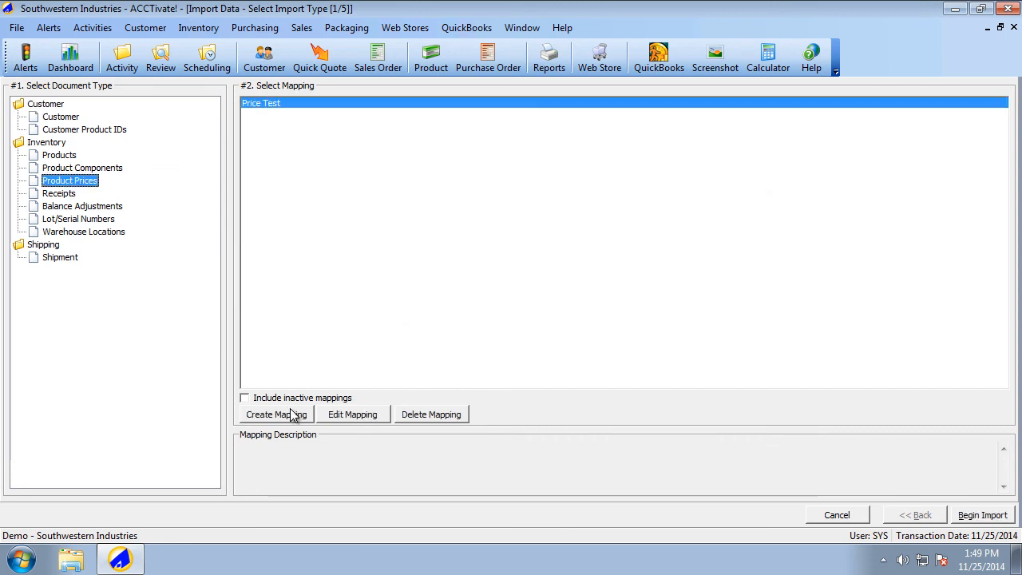
click(296, 415)
click(72, 173)
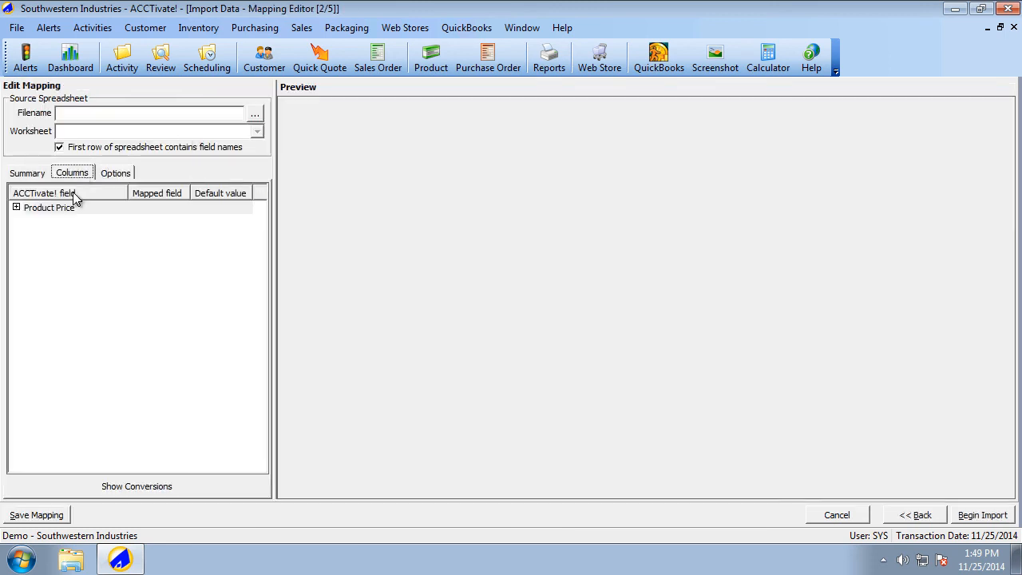
click(27, 209)
click(16, 208)
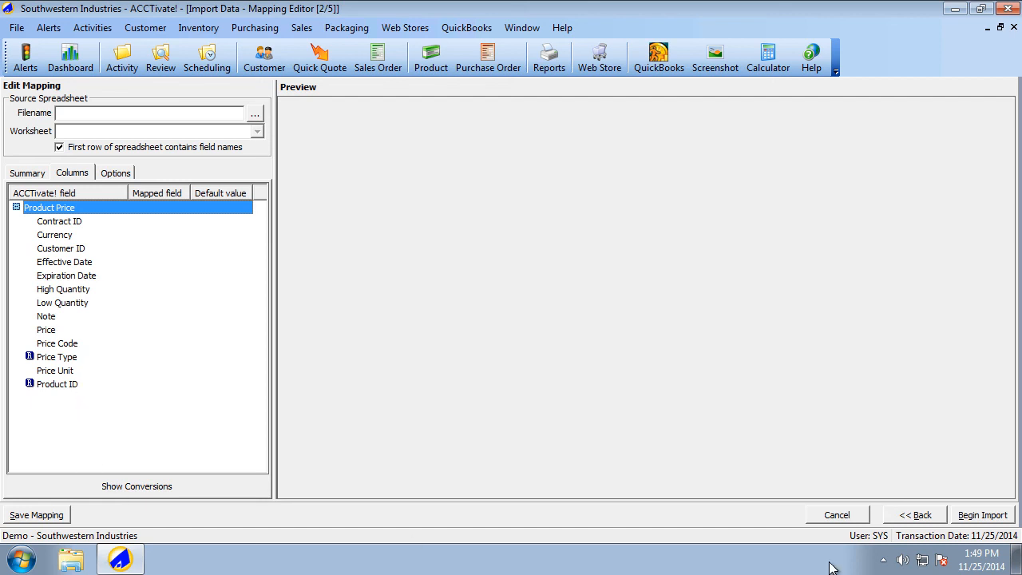
click(838, 515)
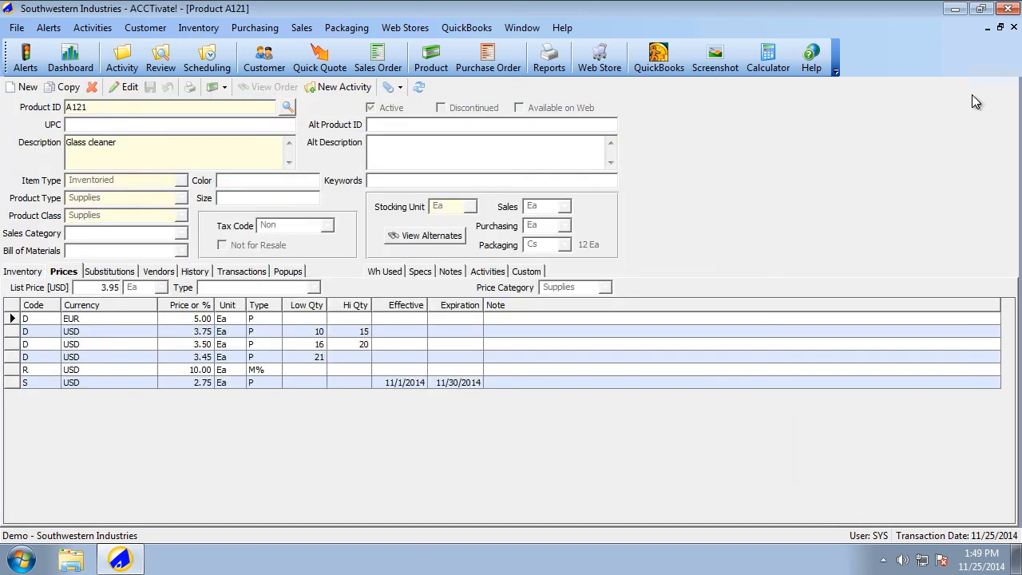
Step: Review the customer and contract specific prices of Adams and Company, and close the product A121 record
click(999, 28)
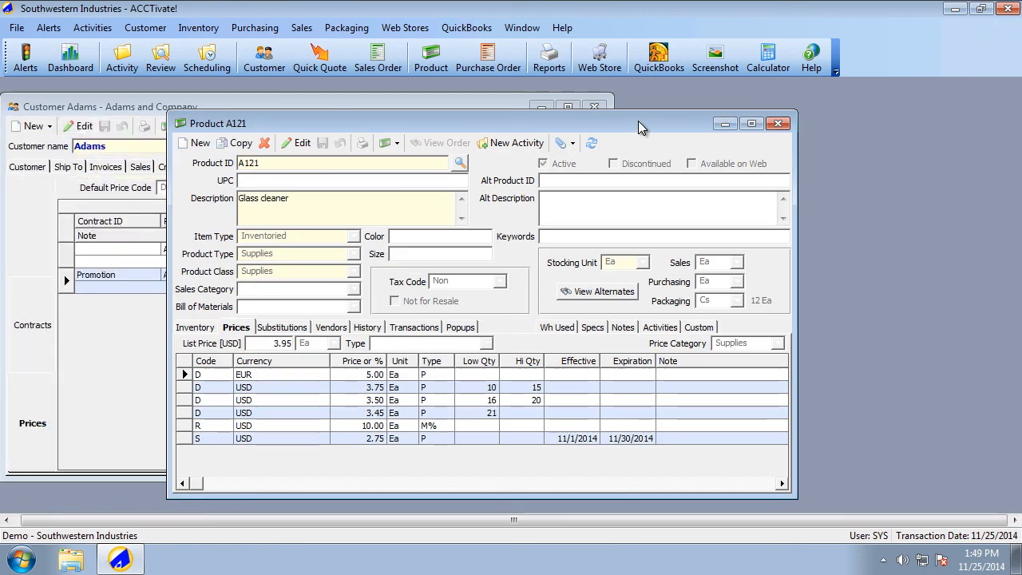
drag(639, 127, 669, 118)
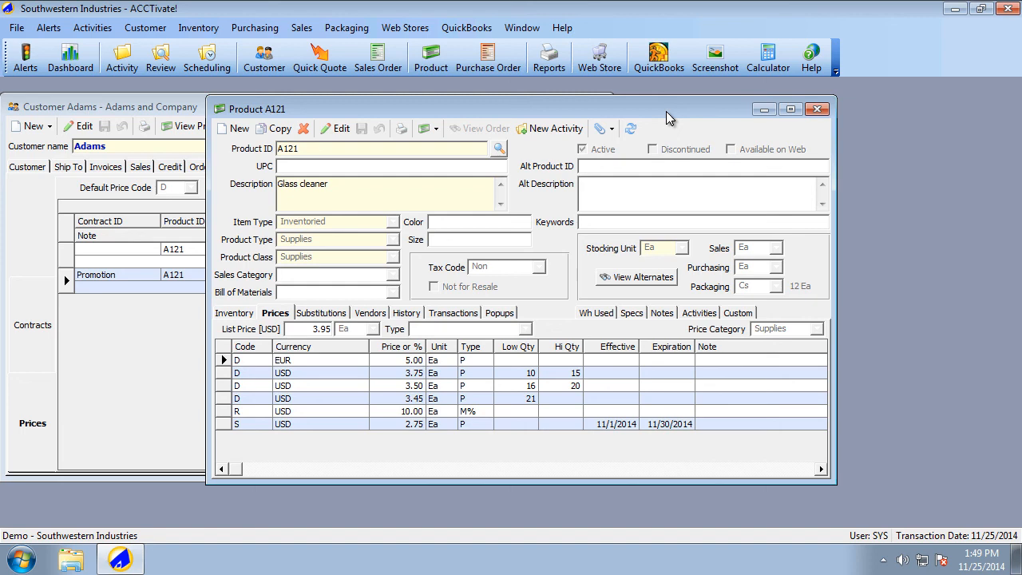
click(178, 166)
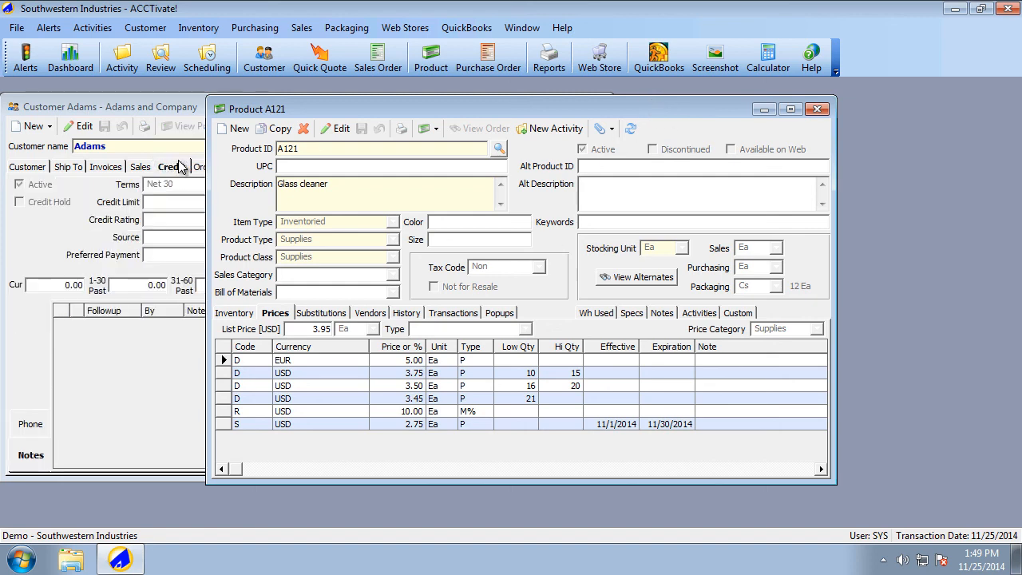
click(96, 243)
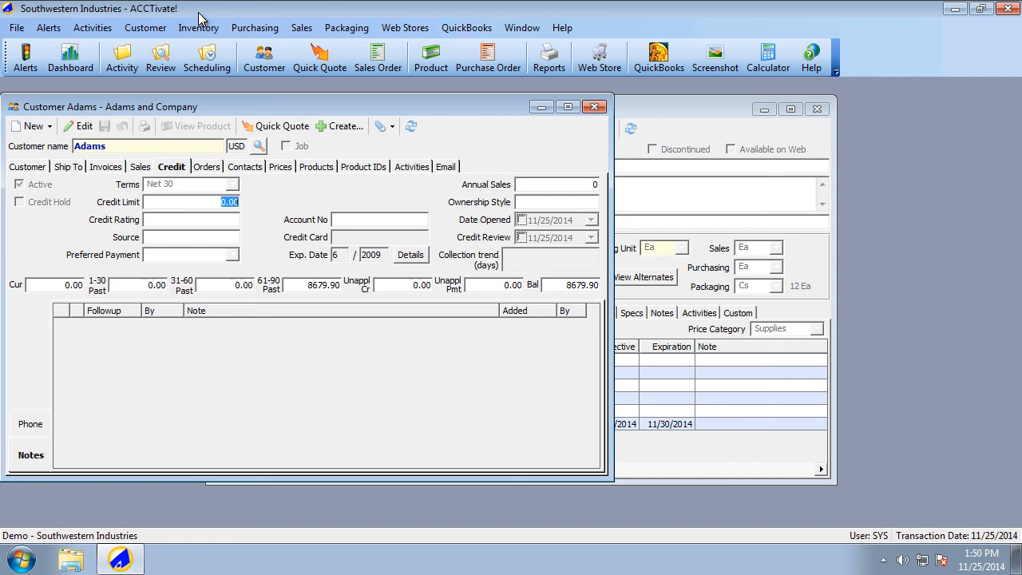
click(292, 170)
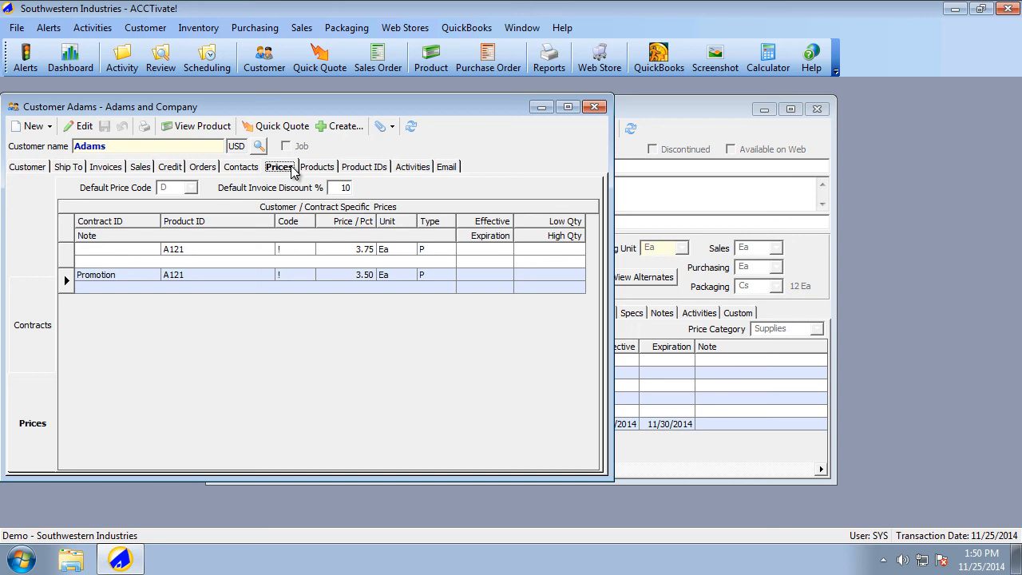
click(697, 464)
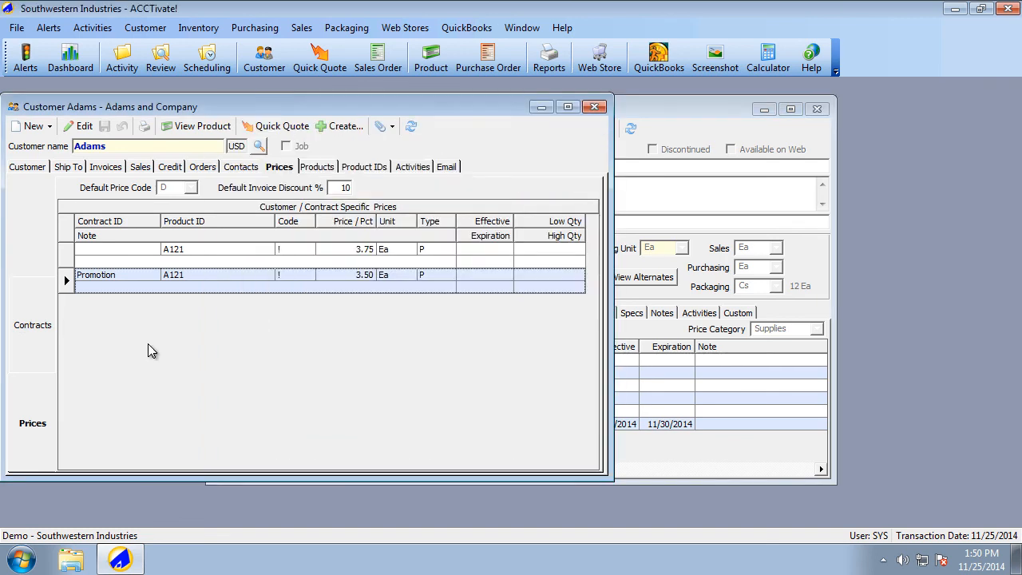
click(148, 344)
click(627, 132)
click(817, 109)
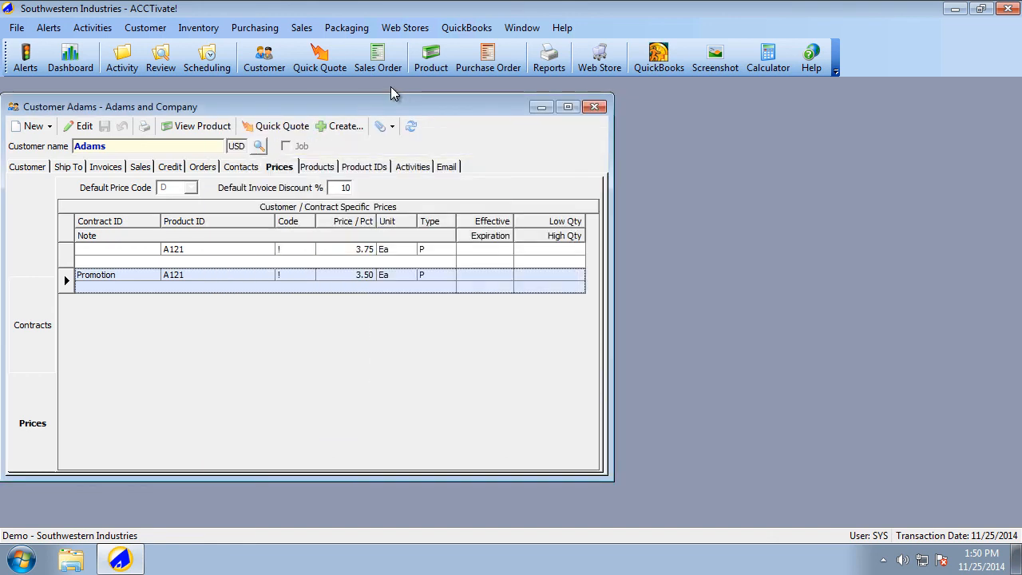
Step: Create a new sales order for Adams and Company without selecting a contract, and check its default discount
click(377, 56)
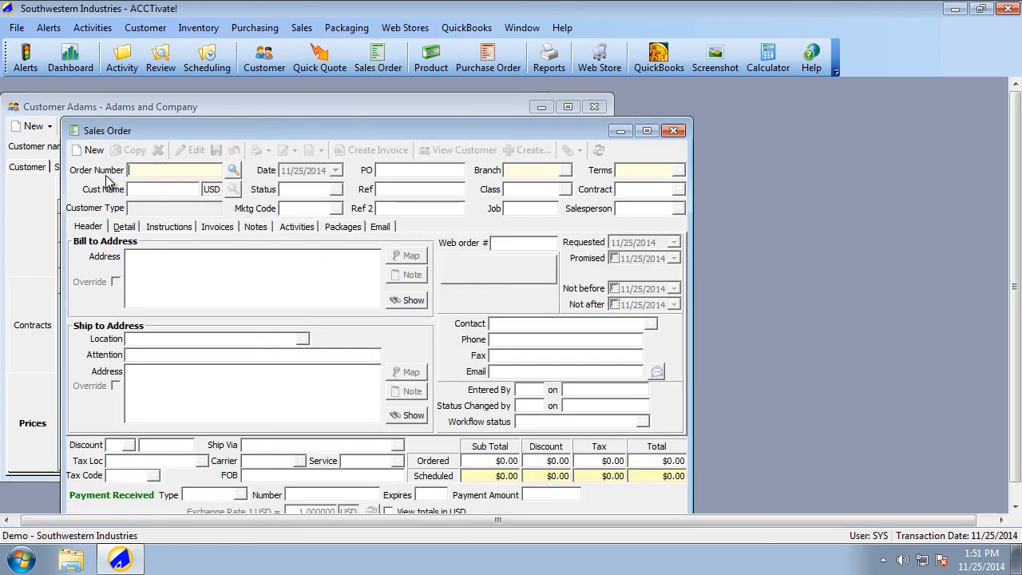
click(87, 150)
click(232, 190)
text(a)
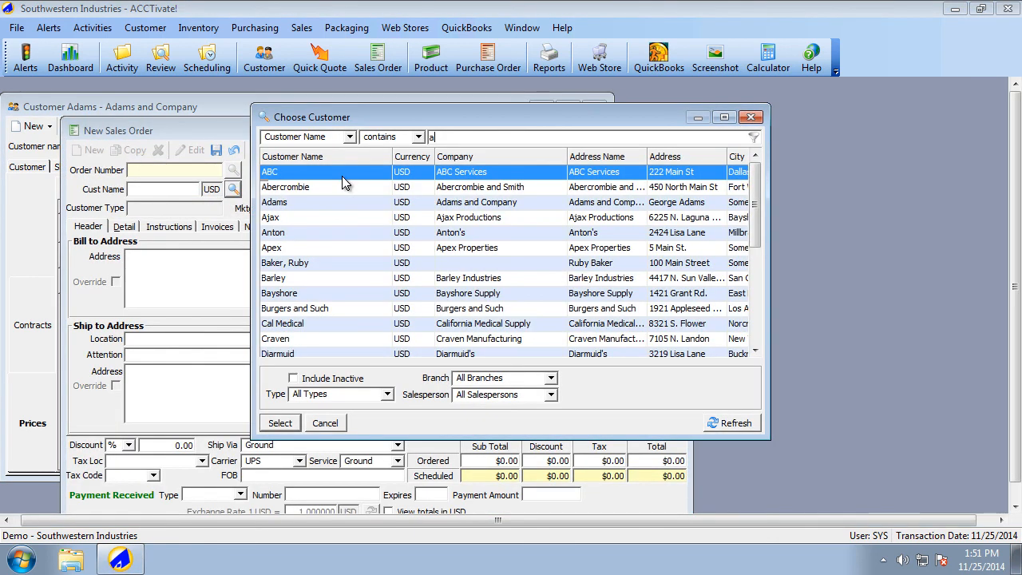
double_click(315, 202)
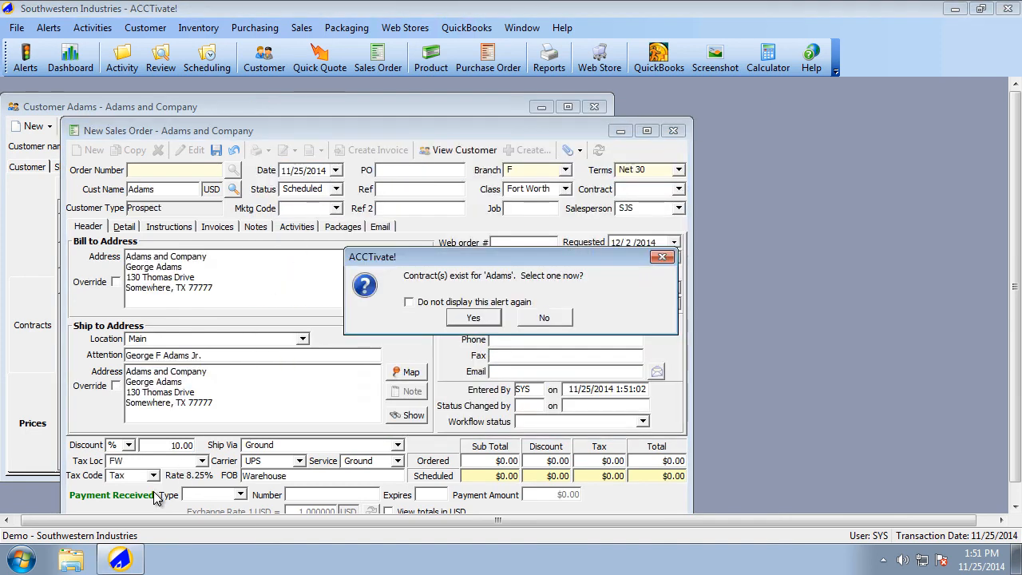
click(542, 317)
click(170, 445)
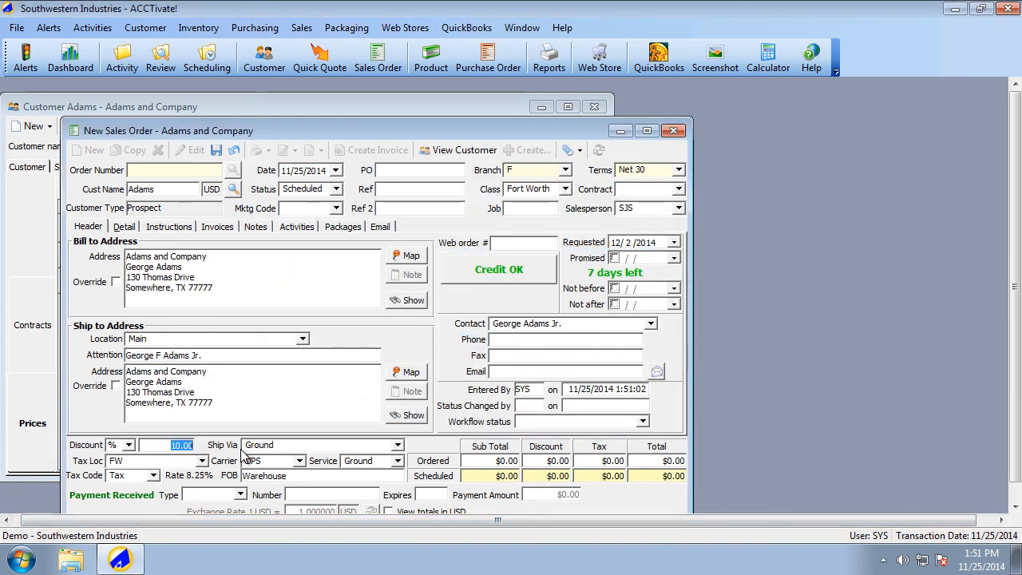
drag(419, 132, 559, 112)
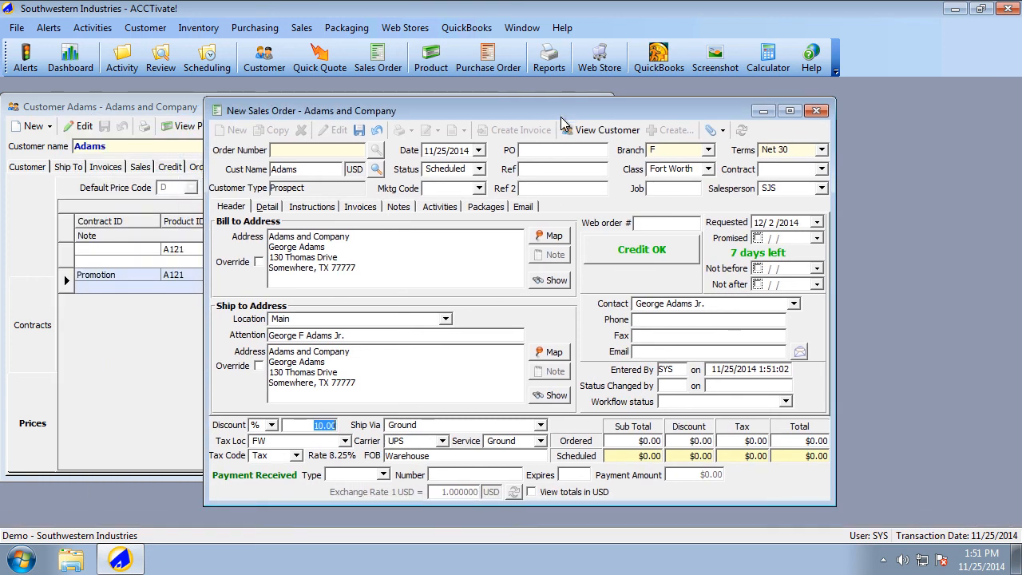
Step: Add a sales order line for 10 of product Button with a 5% line discount
click(267, 206)
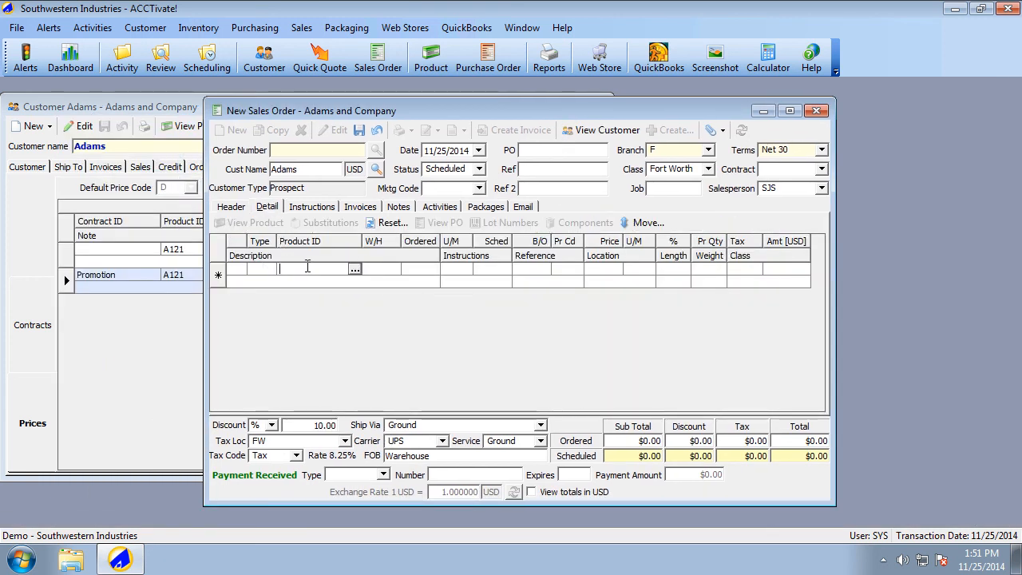
text(button)
key(Tab)
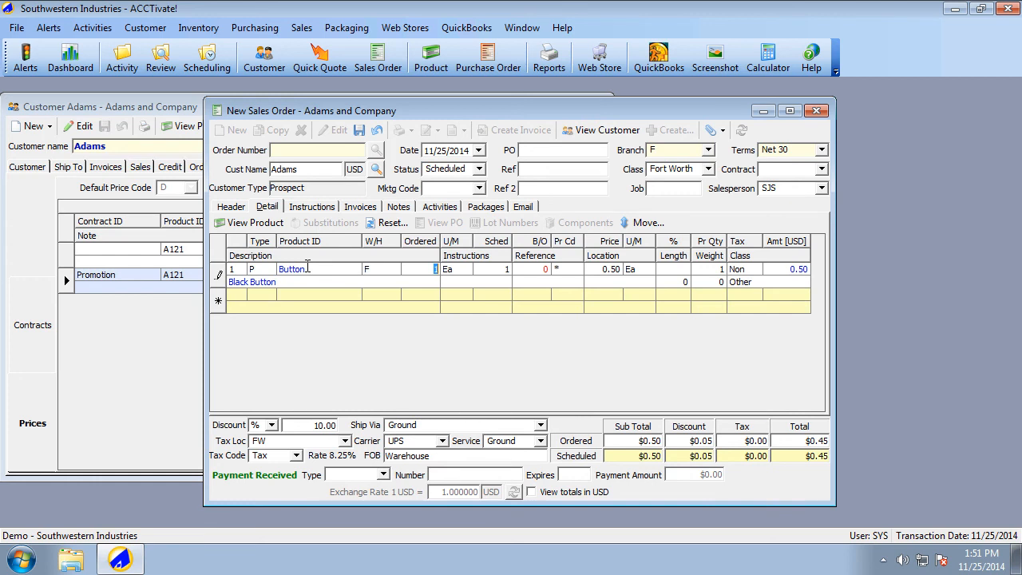
text(10)
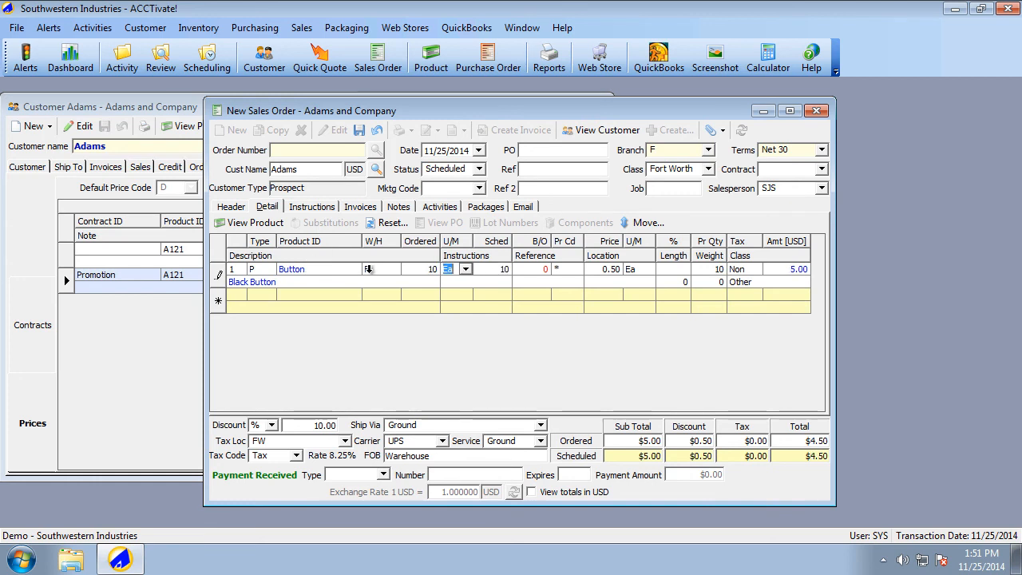
key(Tab)
click(671, 269)
text(5)
key(Tab)
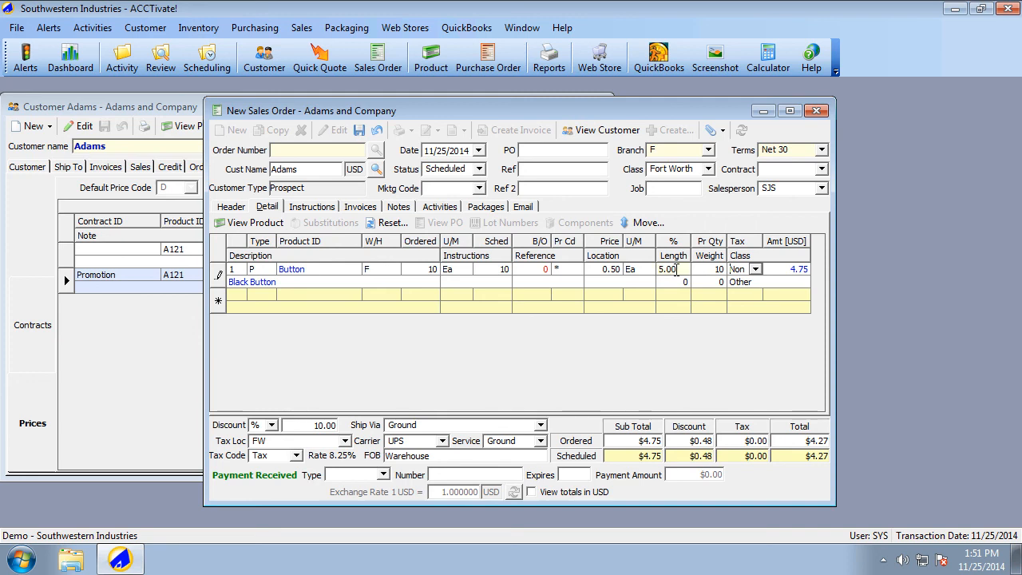
Step: Save the sales order and open a preview of its Order form
click(359, 131)
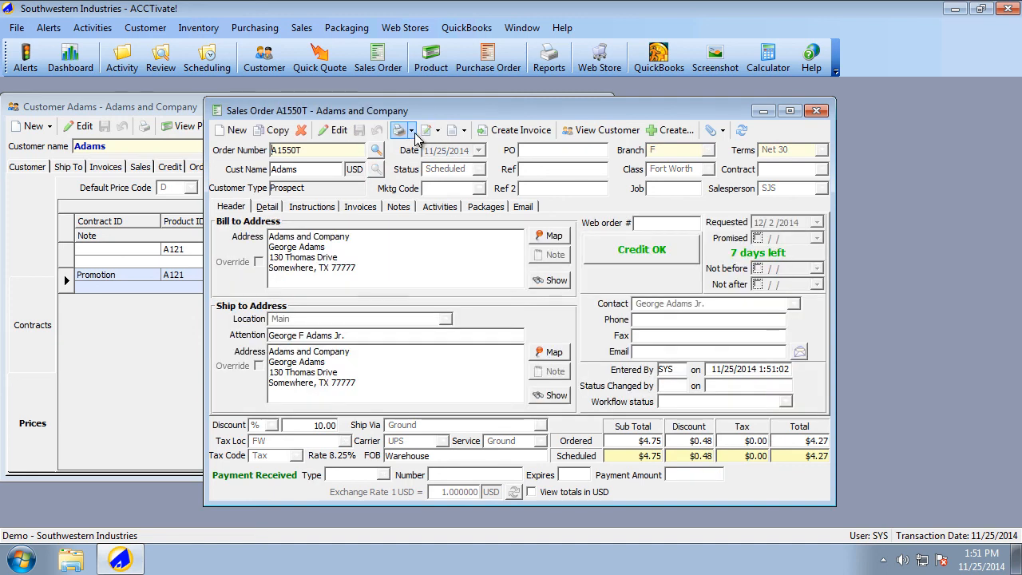
click(412, 133)
click(425, 150)
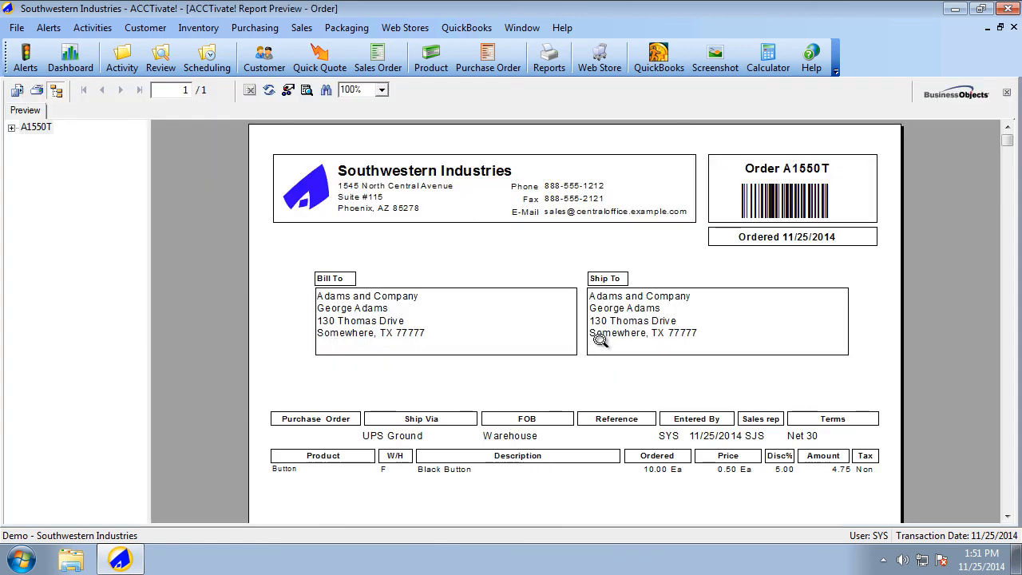
Step: Examine the line discount and order totals on the order and invoice previews, and close the invoice preview
scroll(599, 337, down, 5)
click(781, 361)
click(772, 414)
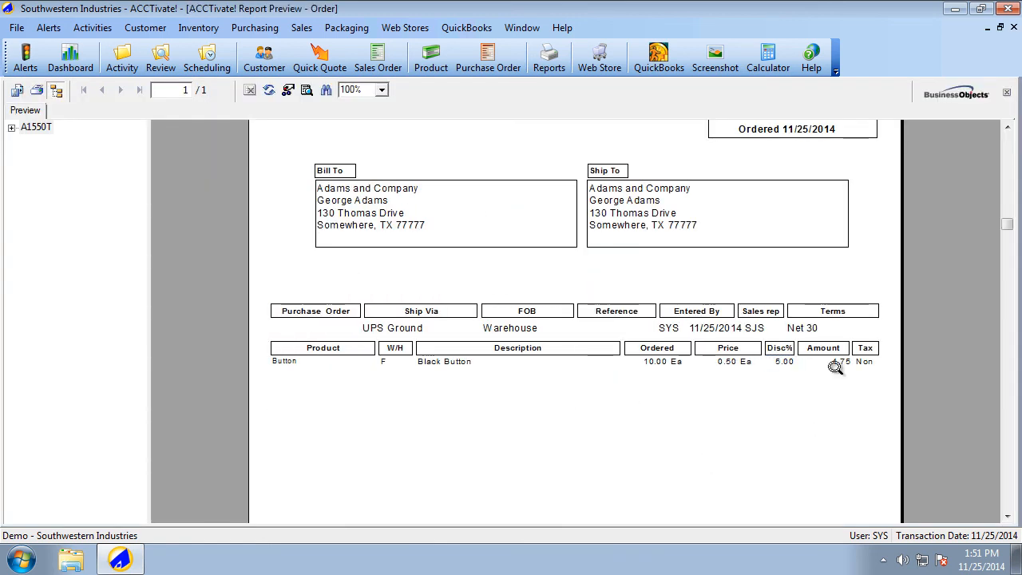
scroll(829, 396, down, 10)
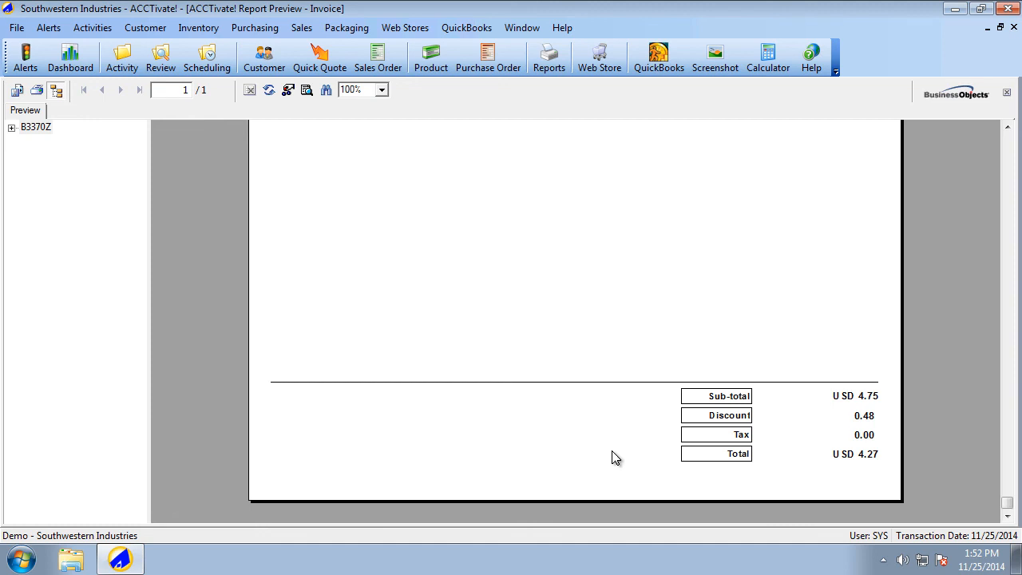
scroll(612, 456, up, 5)
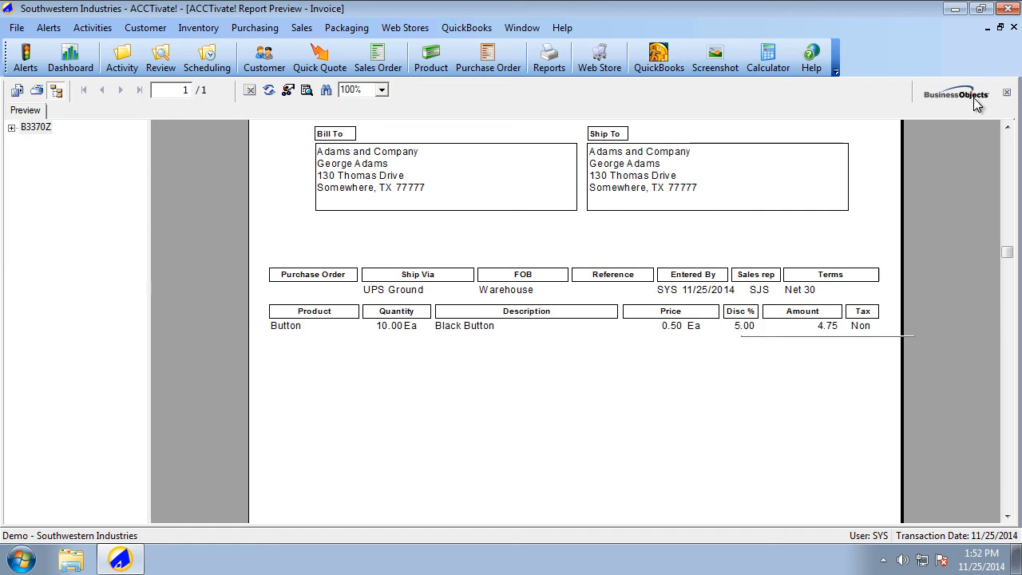
click(1014, 27)
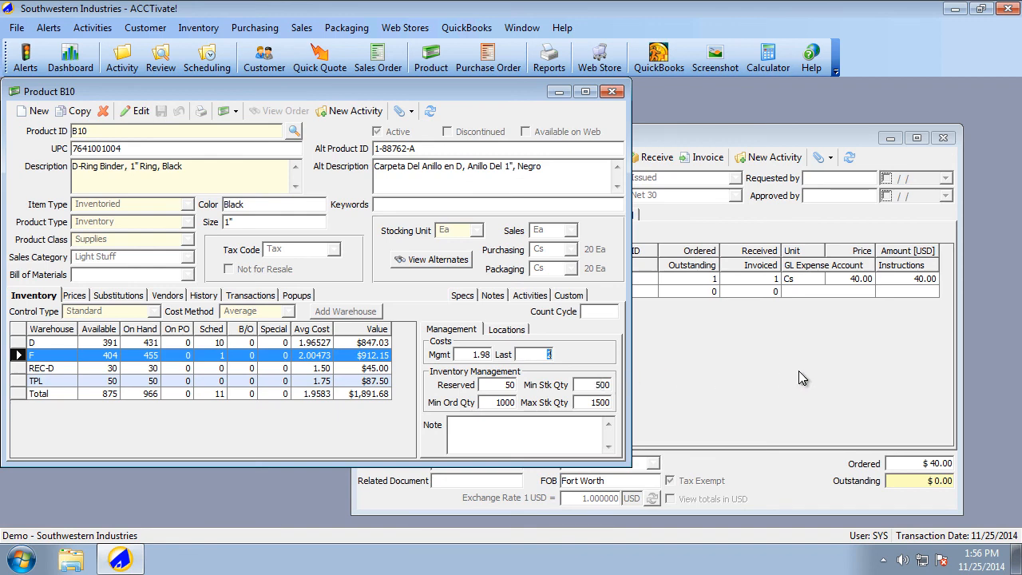
Step: Close the purchase order and product B10 windows, and open the customer record of Adams and Company
click(780, 358)
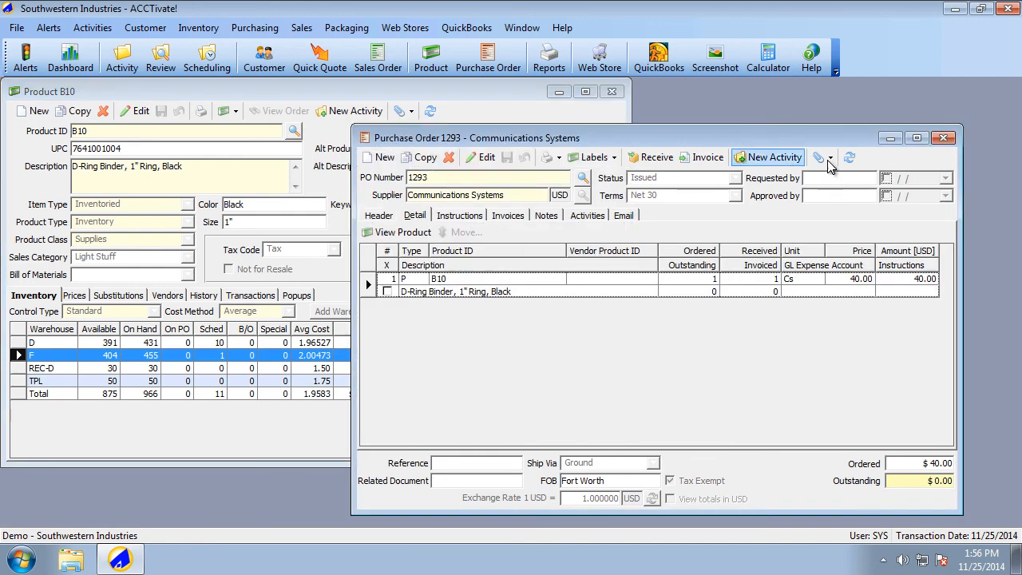
click(942, 138)
click(612, 93)
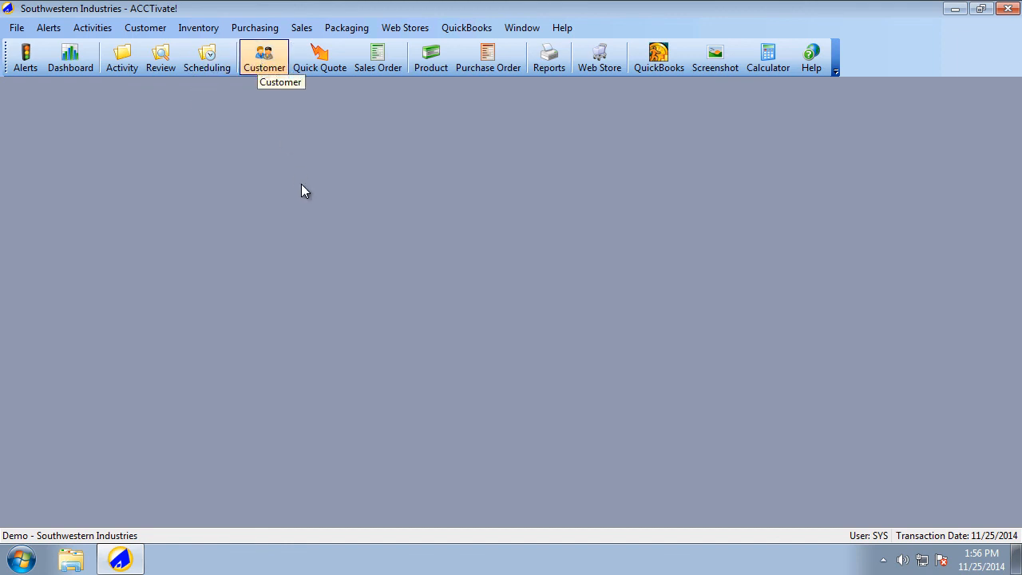
click(264, 58)
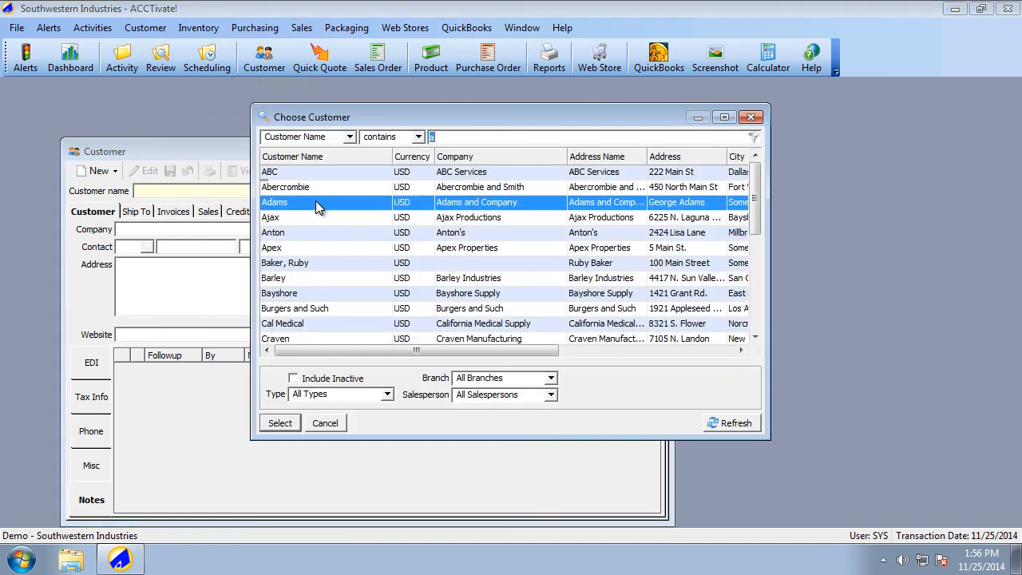
double_click(312, 202)
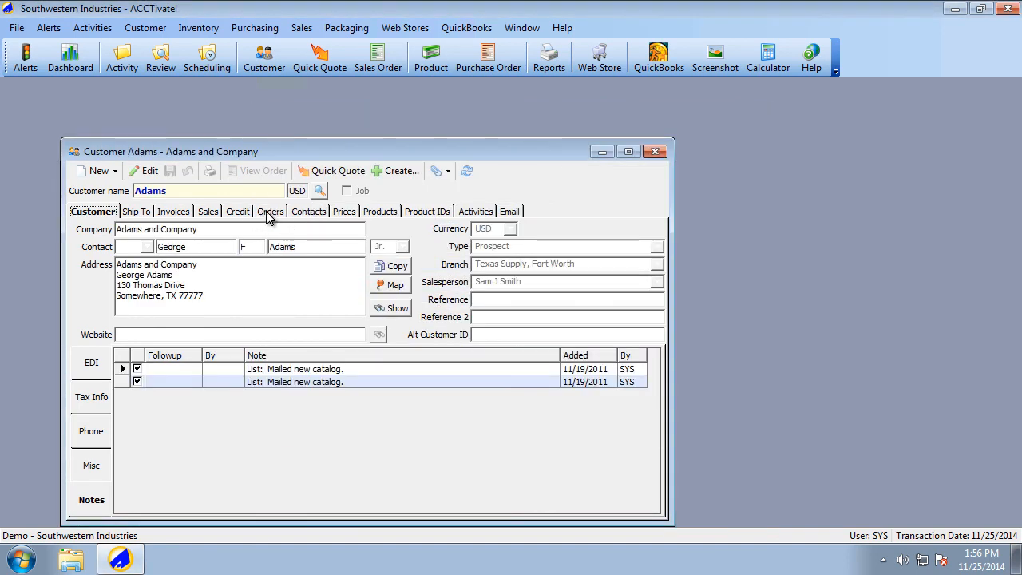
Step: Review the customer's specific prices and the terms of the customer contracts for Adams and Company
click(343, 212)
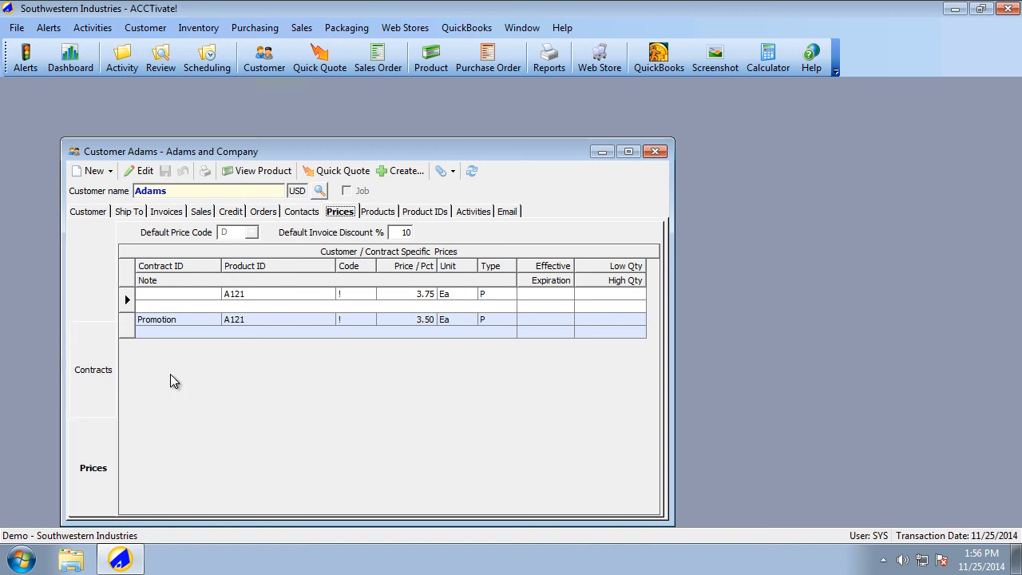
click(128, 373)
click(93, 377)
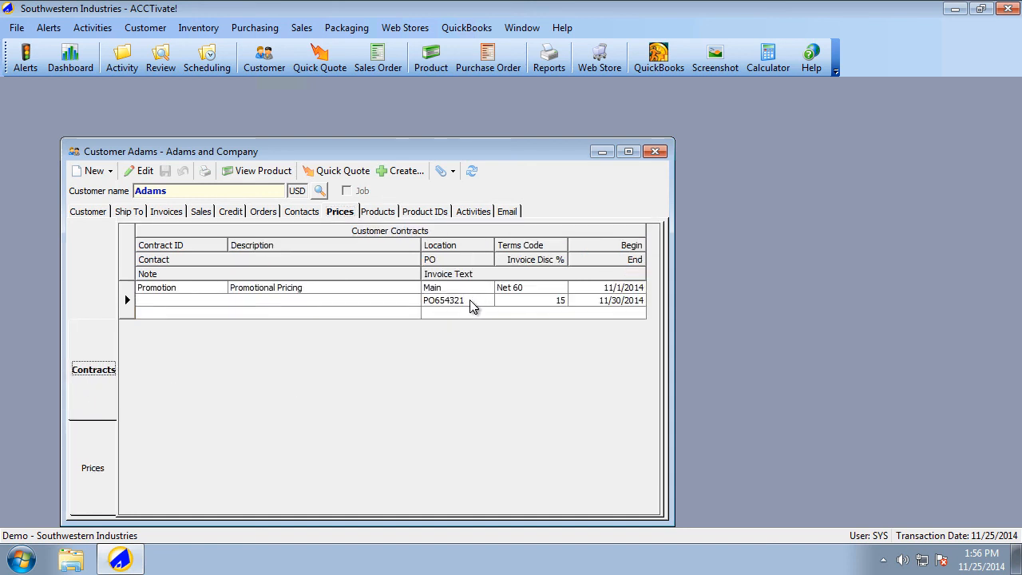
Step: Create a sales order from the Adams and Company customer record and assign it the Promotion contract
click(397, 171)
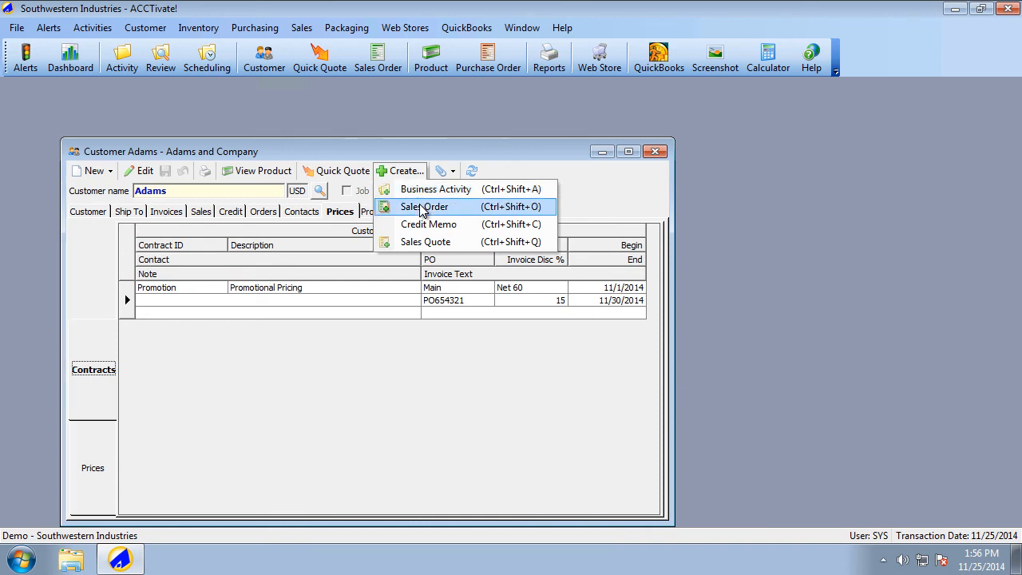
click(423, 207)
click(699, 189)
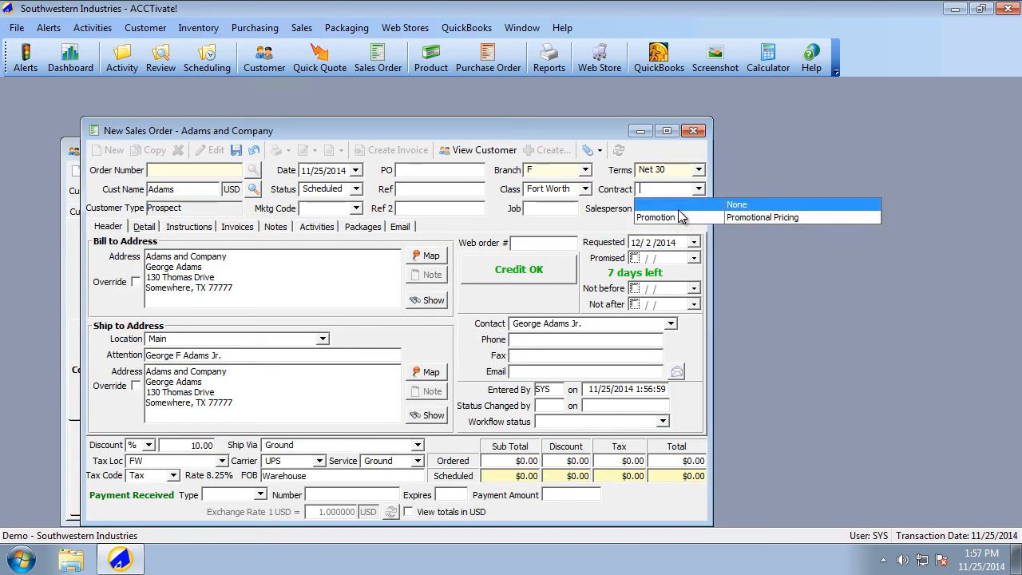
click(679, 217)
click(449, 170)
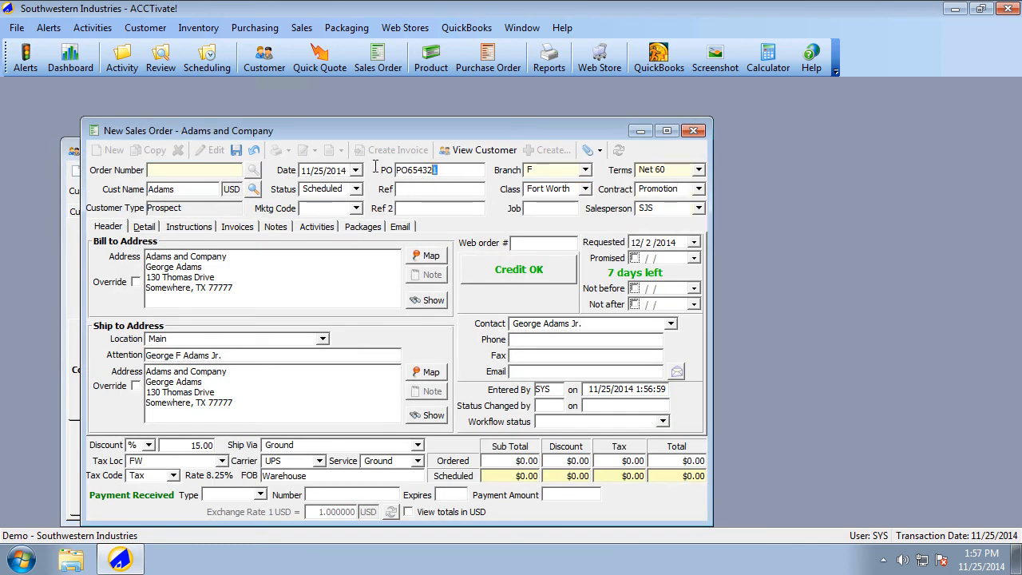
text(1)
Step: Add a detail line for product A121 with an ordered quantity of 1 and save the sales order
click(144, 227)
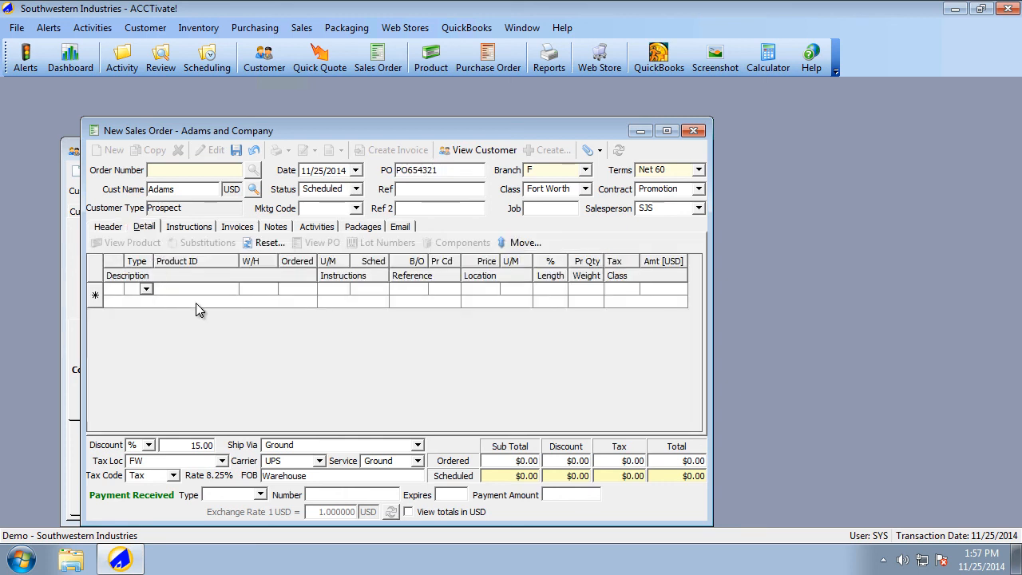
click(197, 288)
text(a121)
key(Tab)
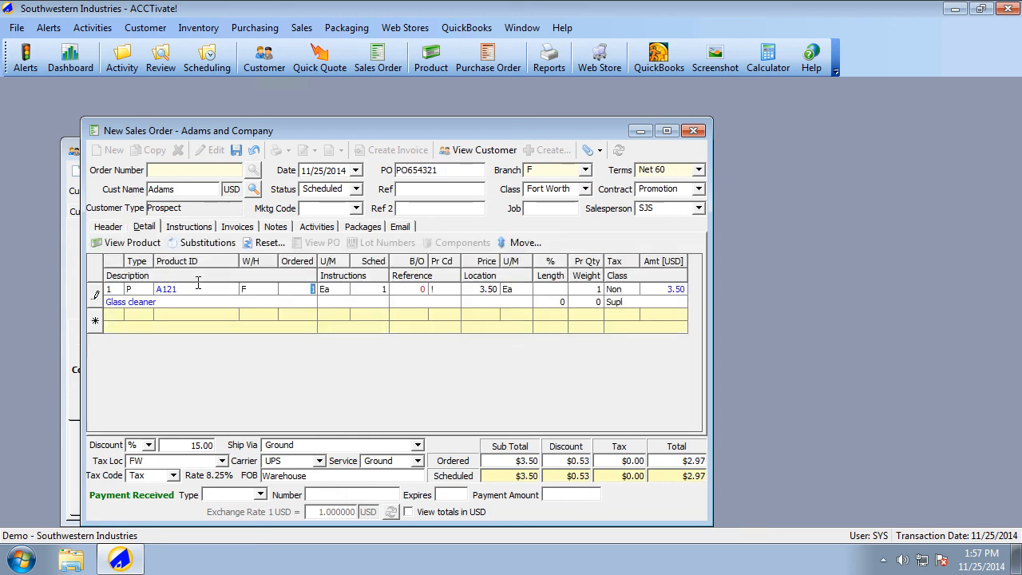
click(237, 150)
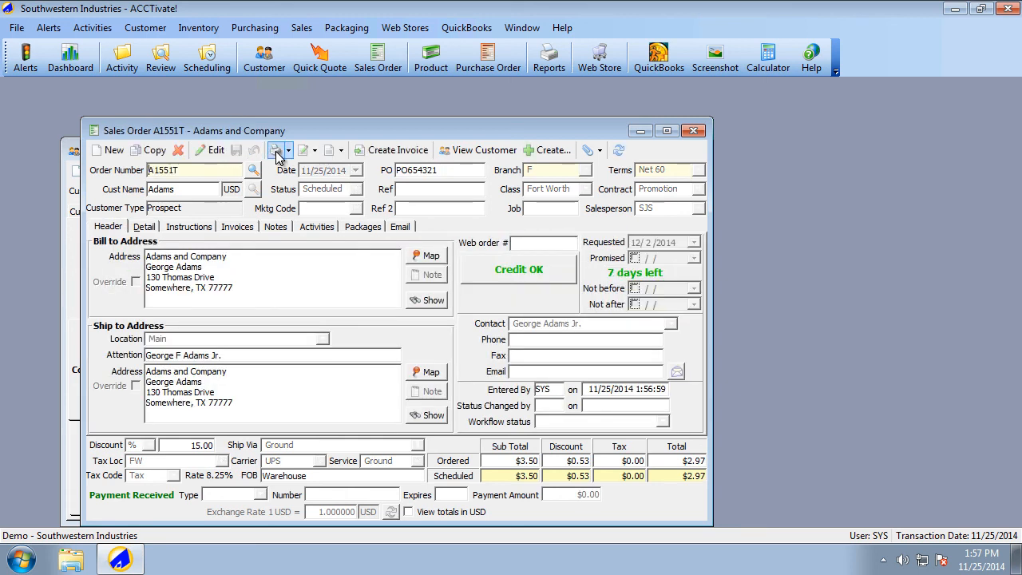
Step: Examine the purchase order number, terms and line price on a maximized preview of the Order form, and close the preview
click(276, 151)
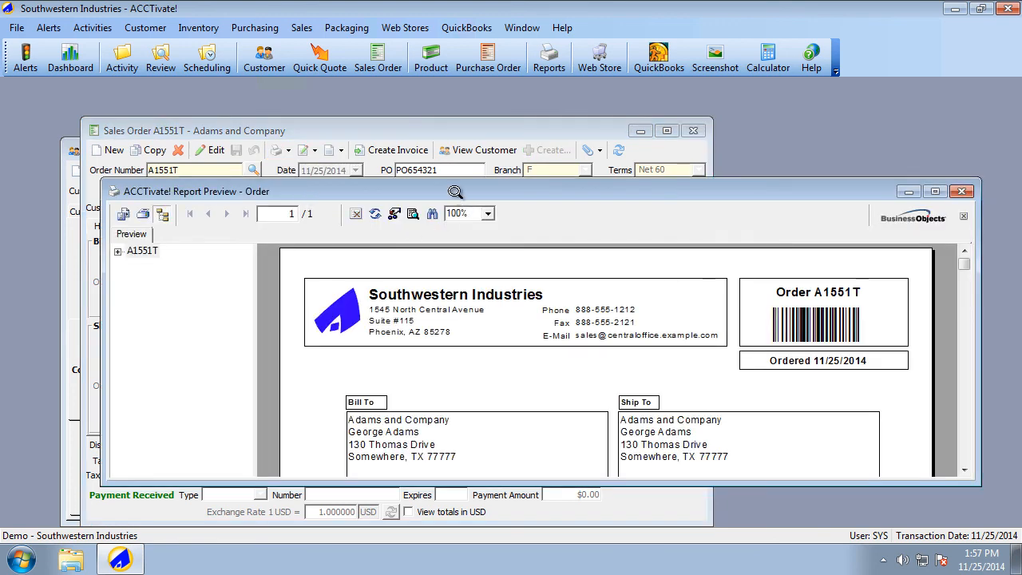
double_click(455, 191)
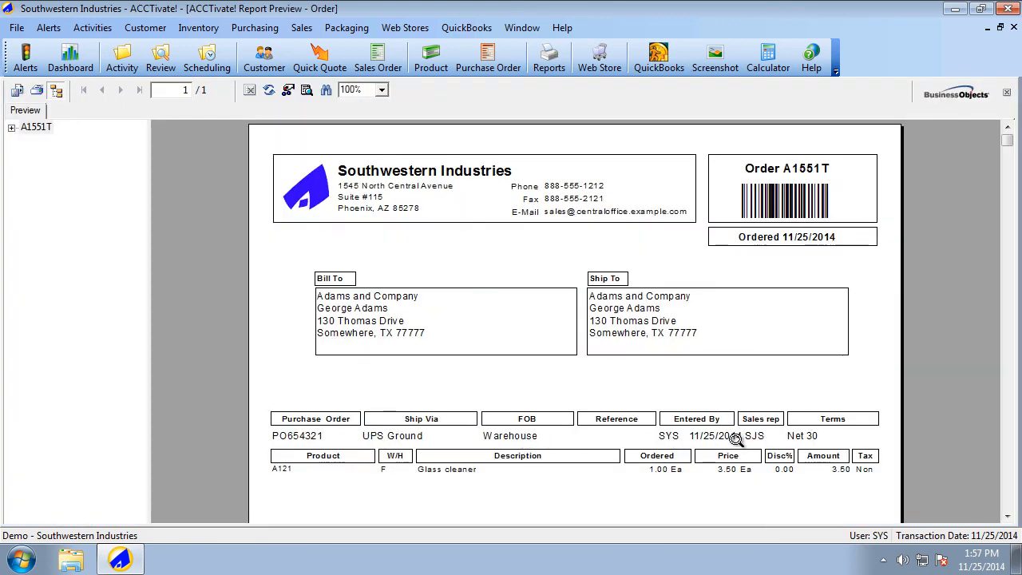
click(313, 435)
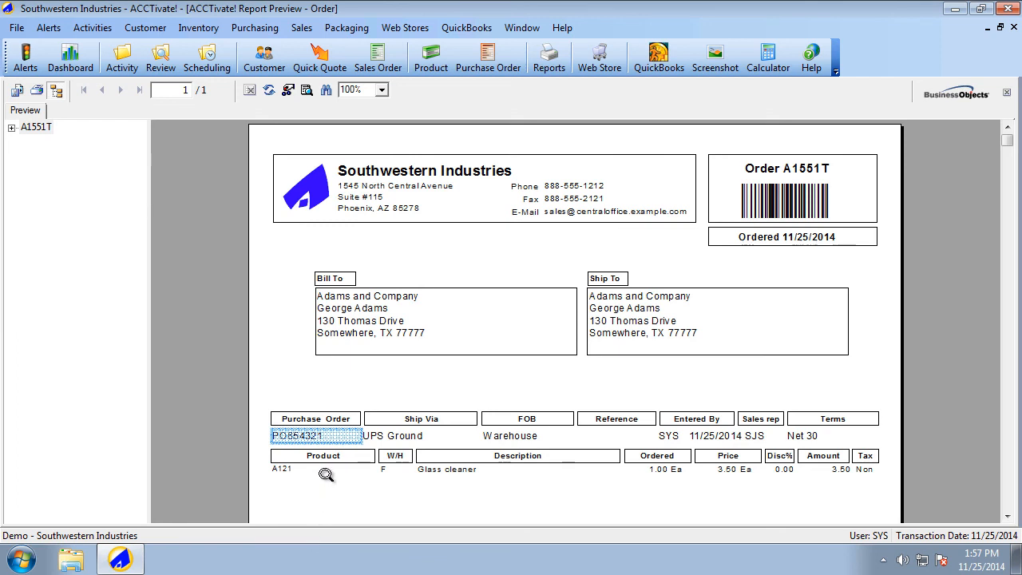
click(325, 474)
click(325, 506)
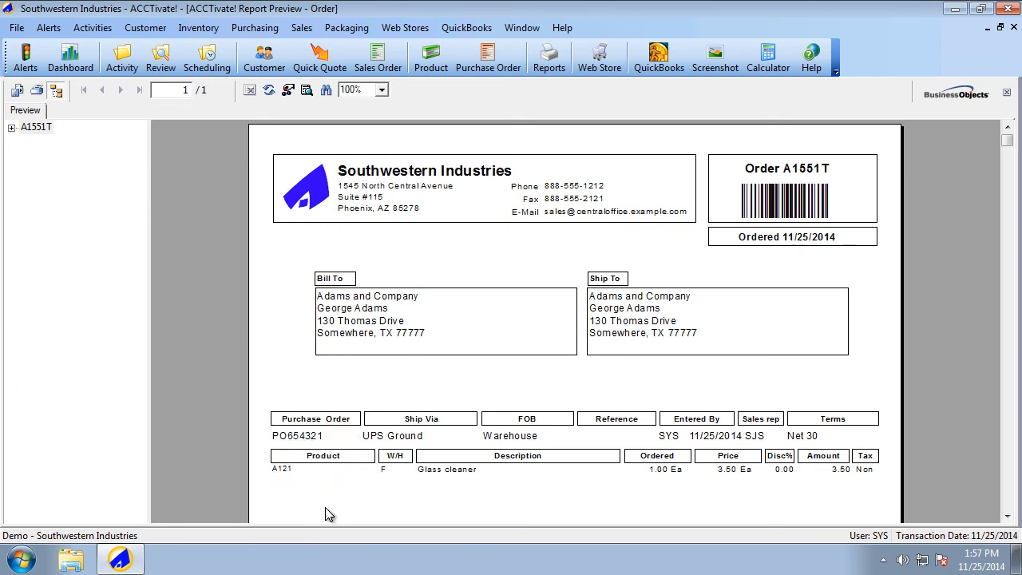
scroll(325, 507, down, 3)
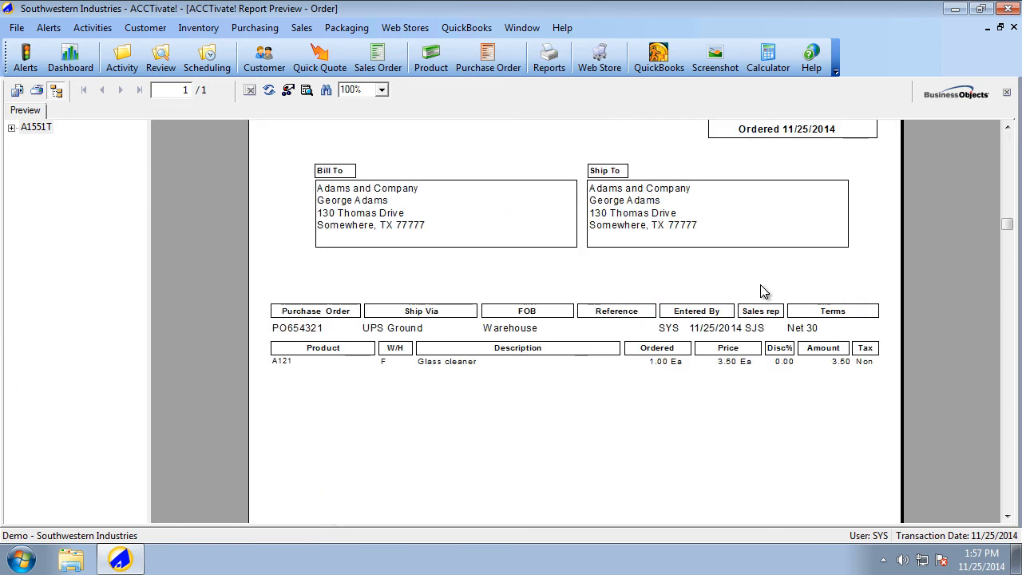
click(1000, 28)
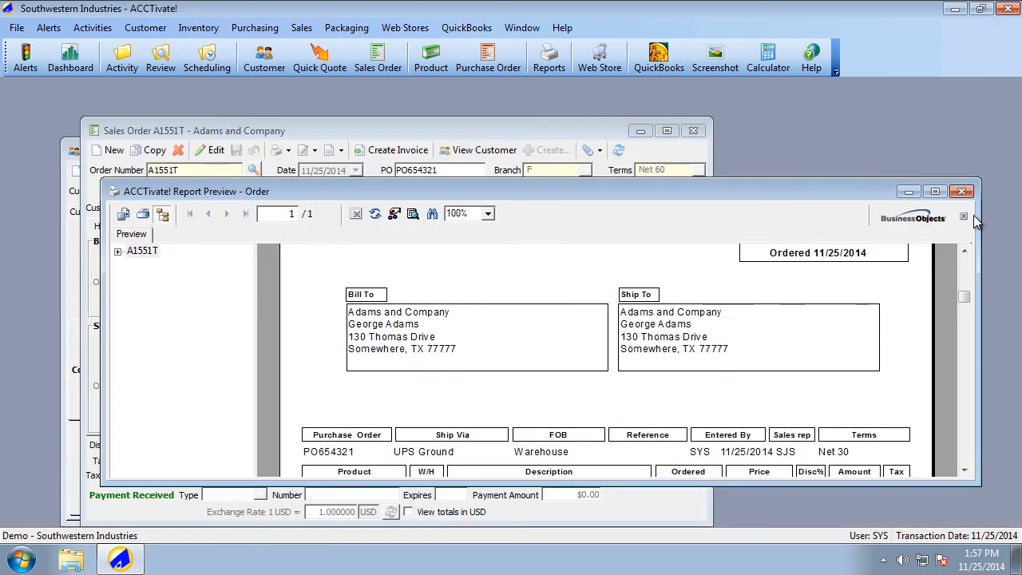
click(964, 191)
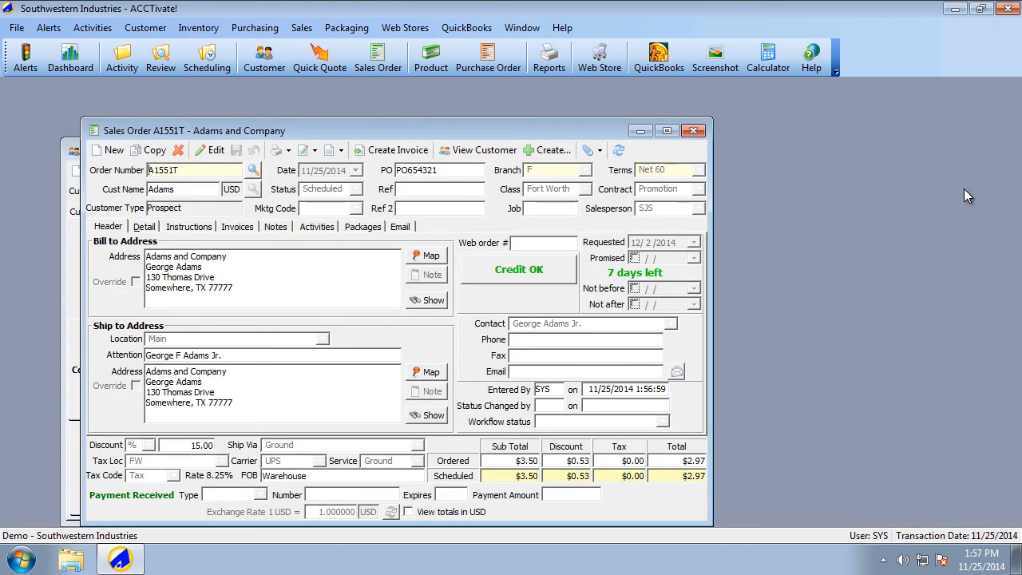